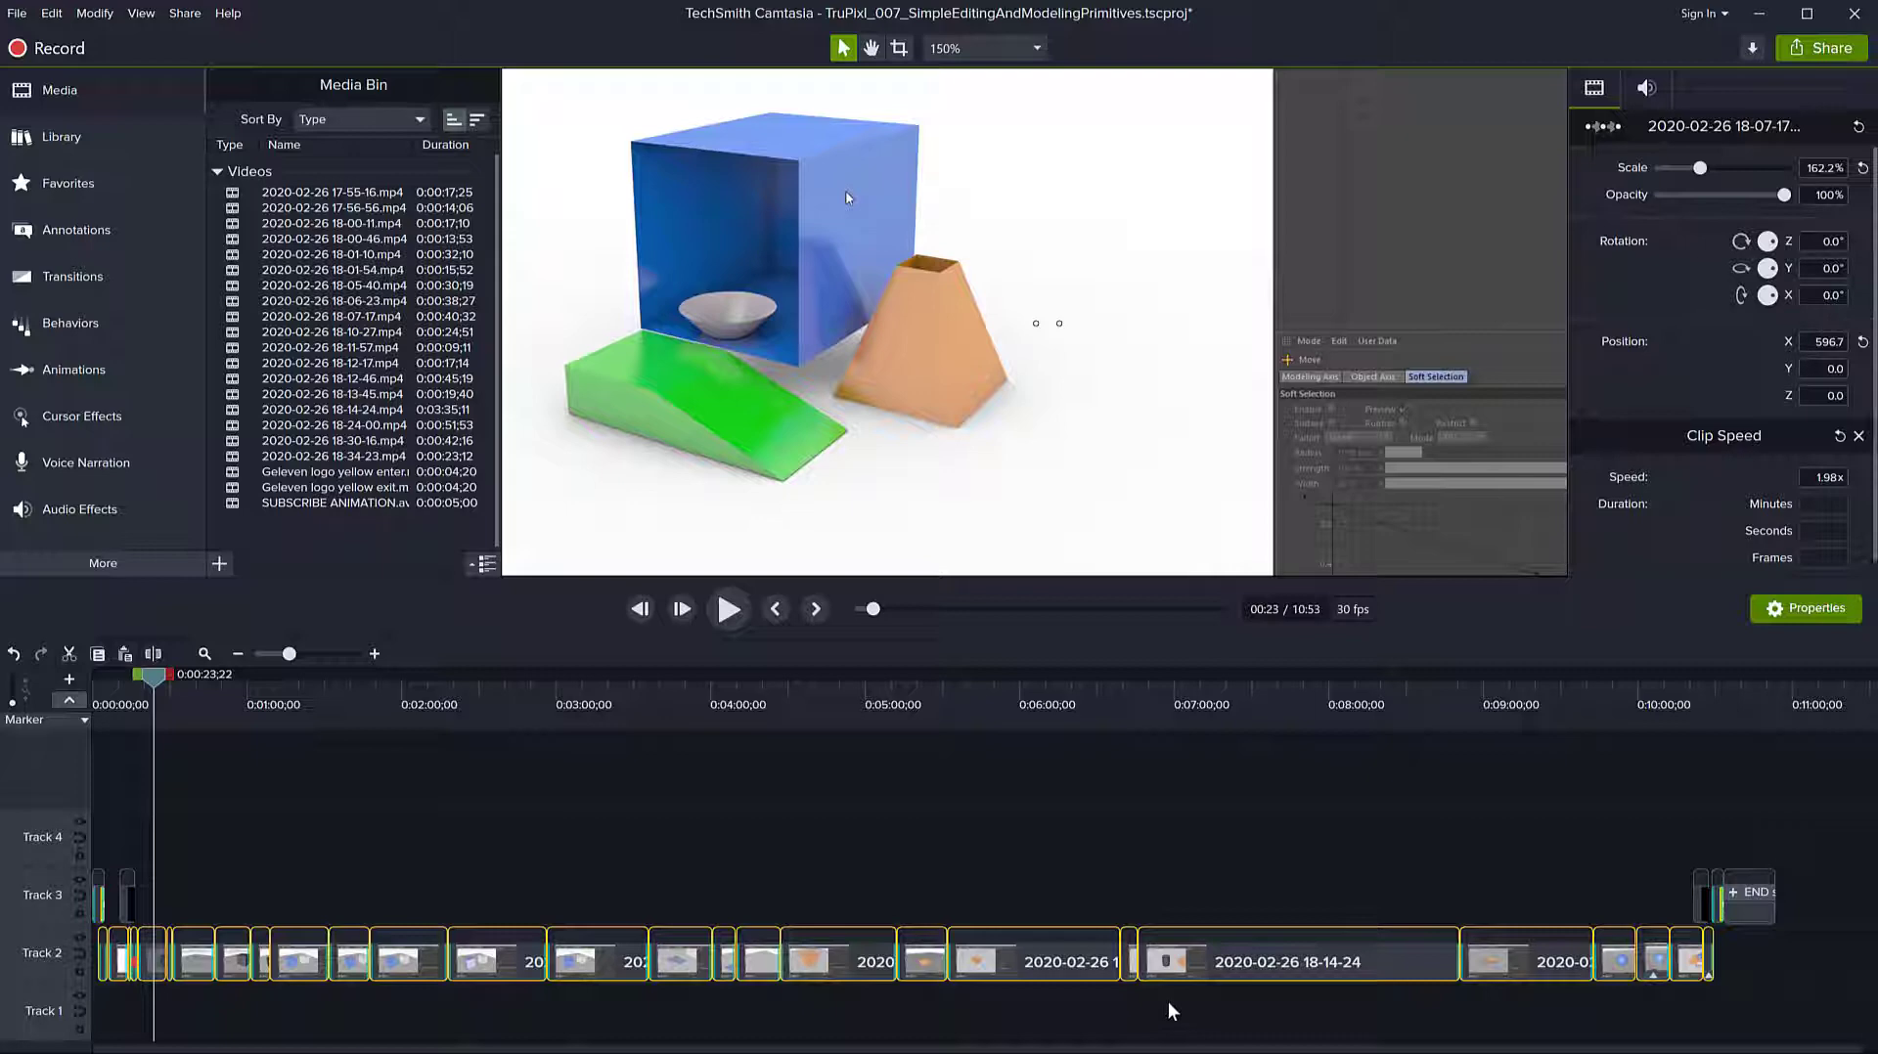
Step: Scrub the playhead to about two minutes, then open and dismiss the Batch Production dialog
mouse_move(153, 675)
left_mouse_down()
mouse_move(414, 681)
mouse_move(198, 691)
left_mouse_up()
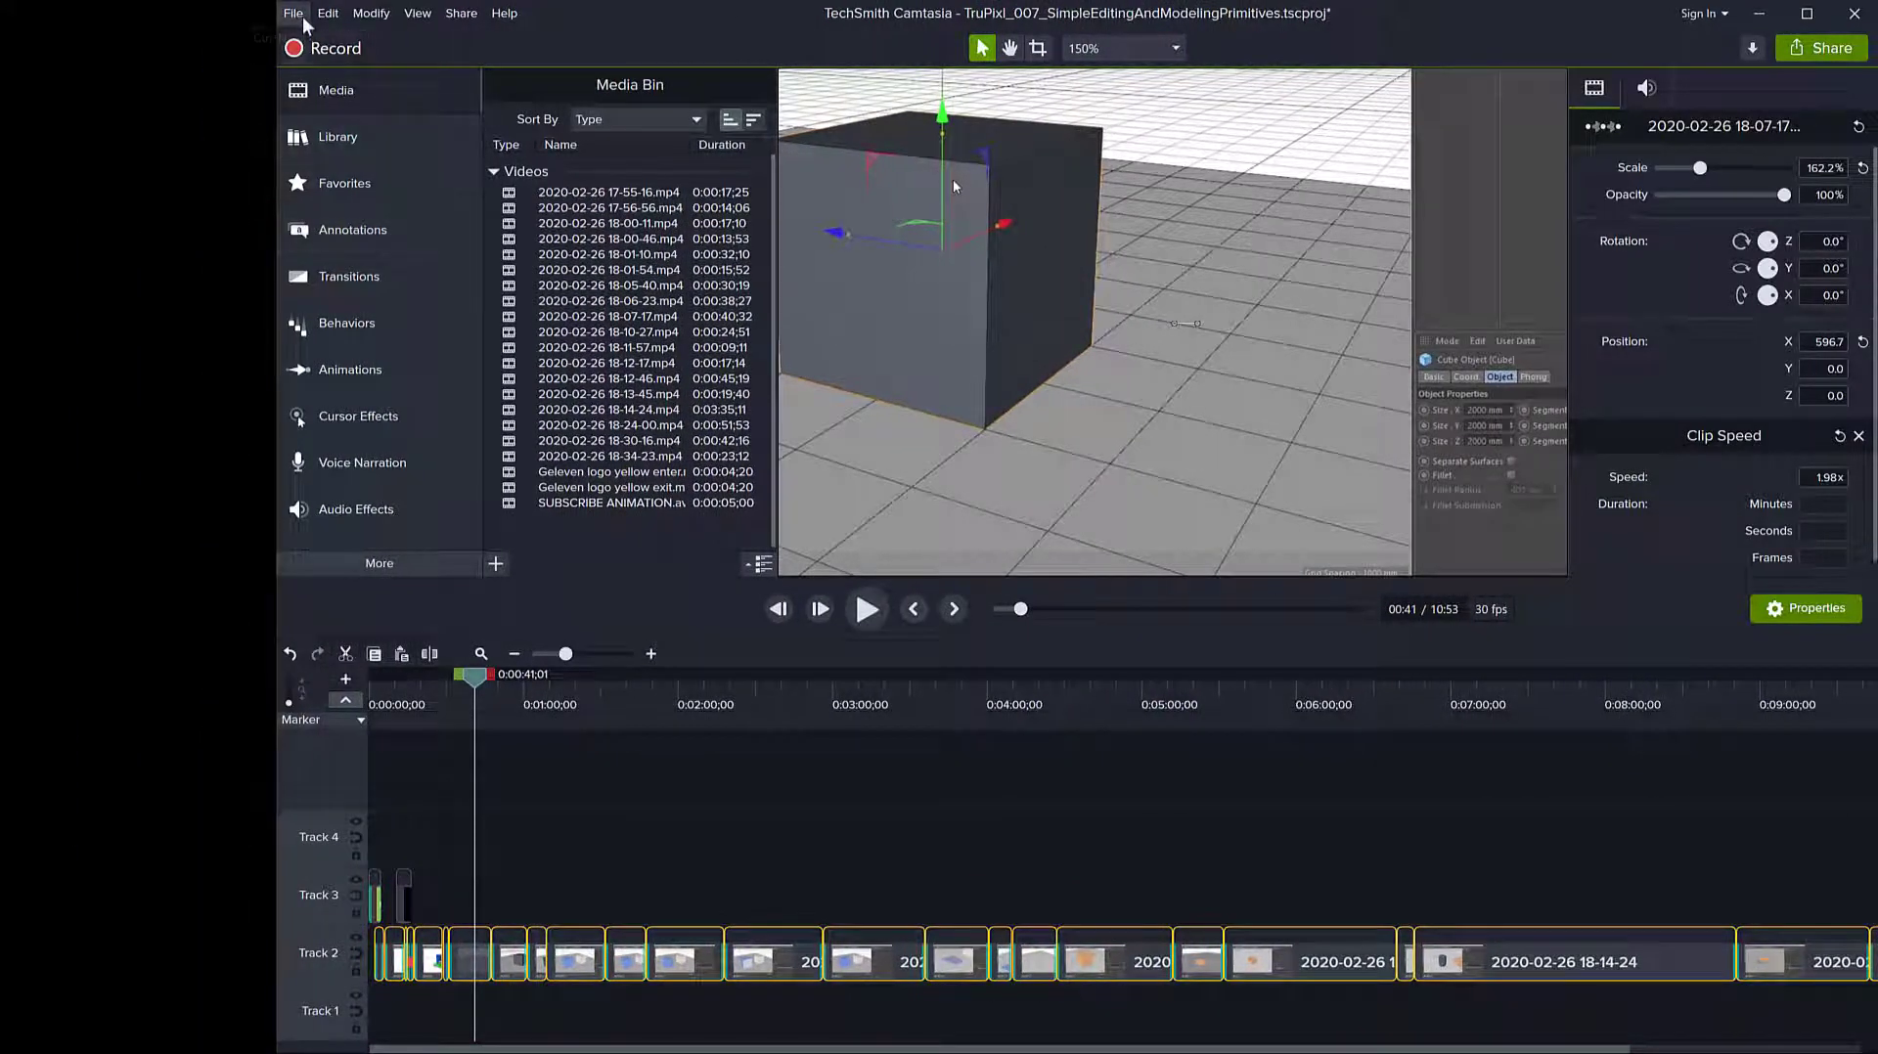
left_click(304, 20)
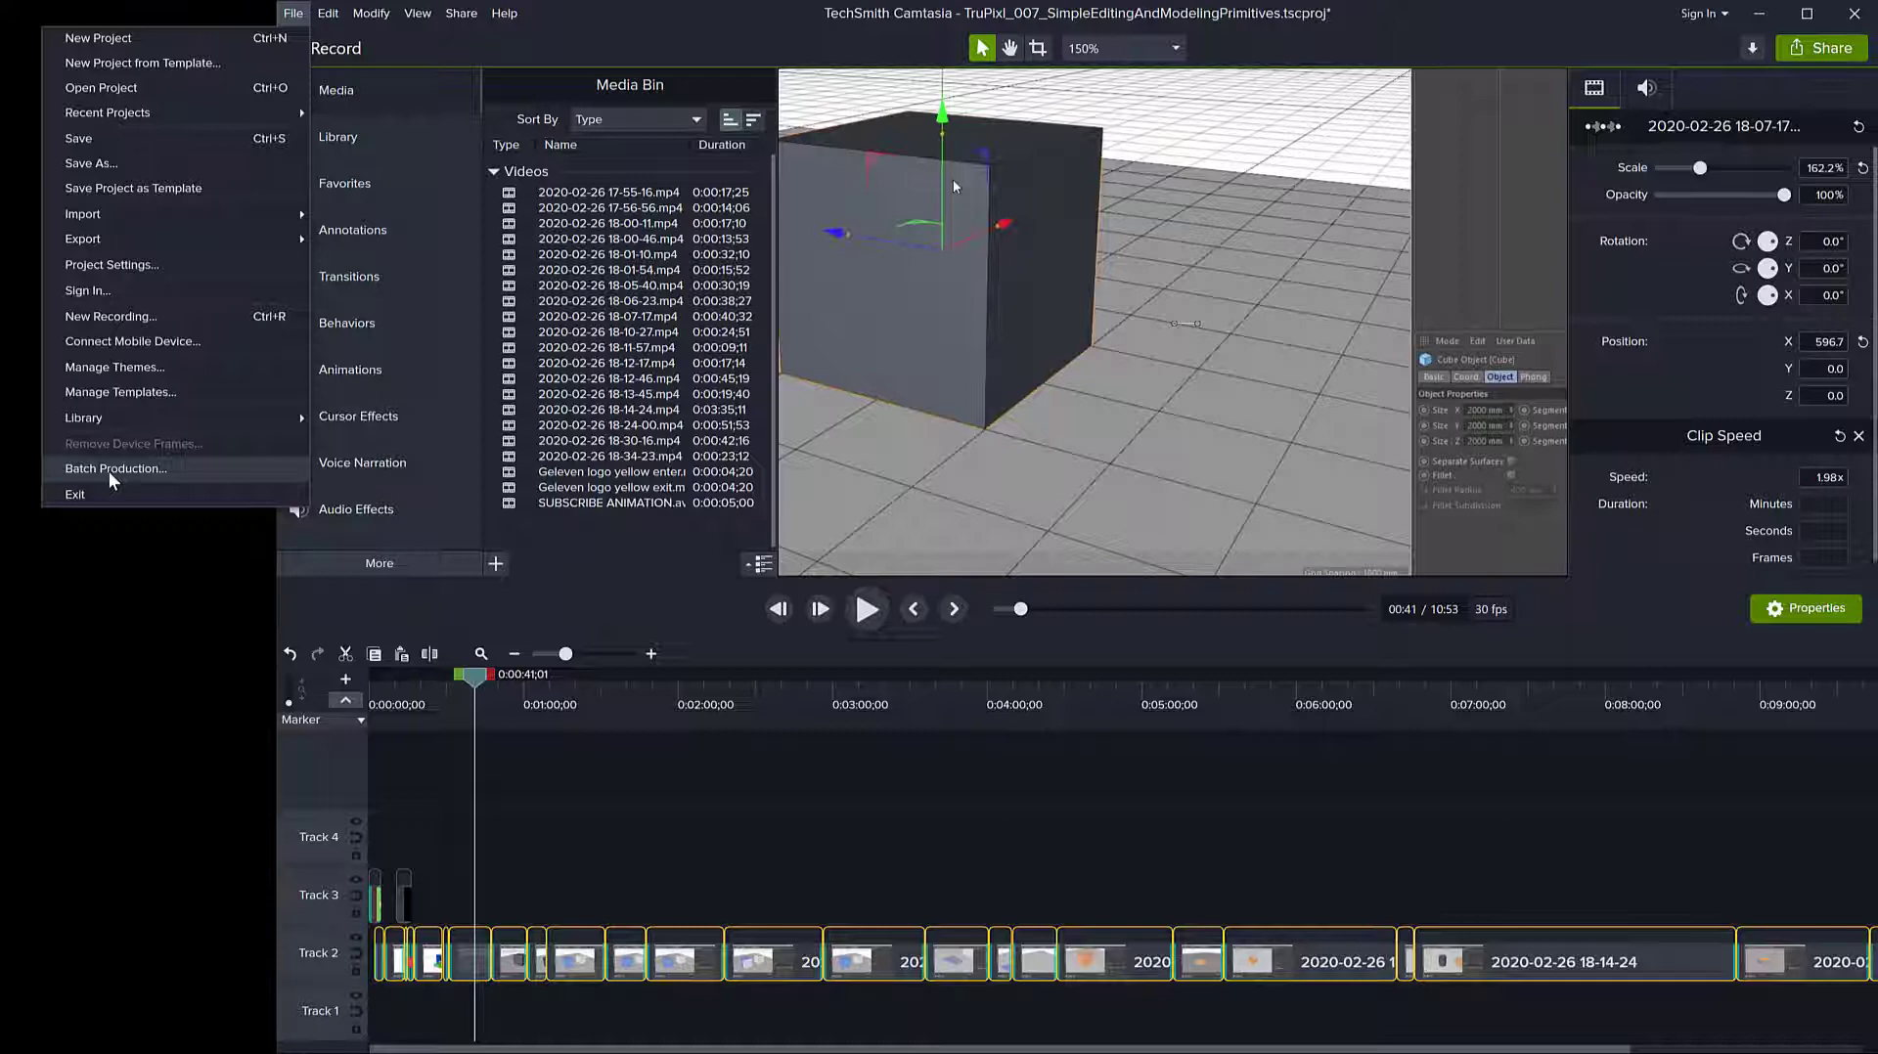
left_click(113, 470)
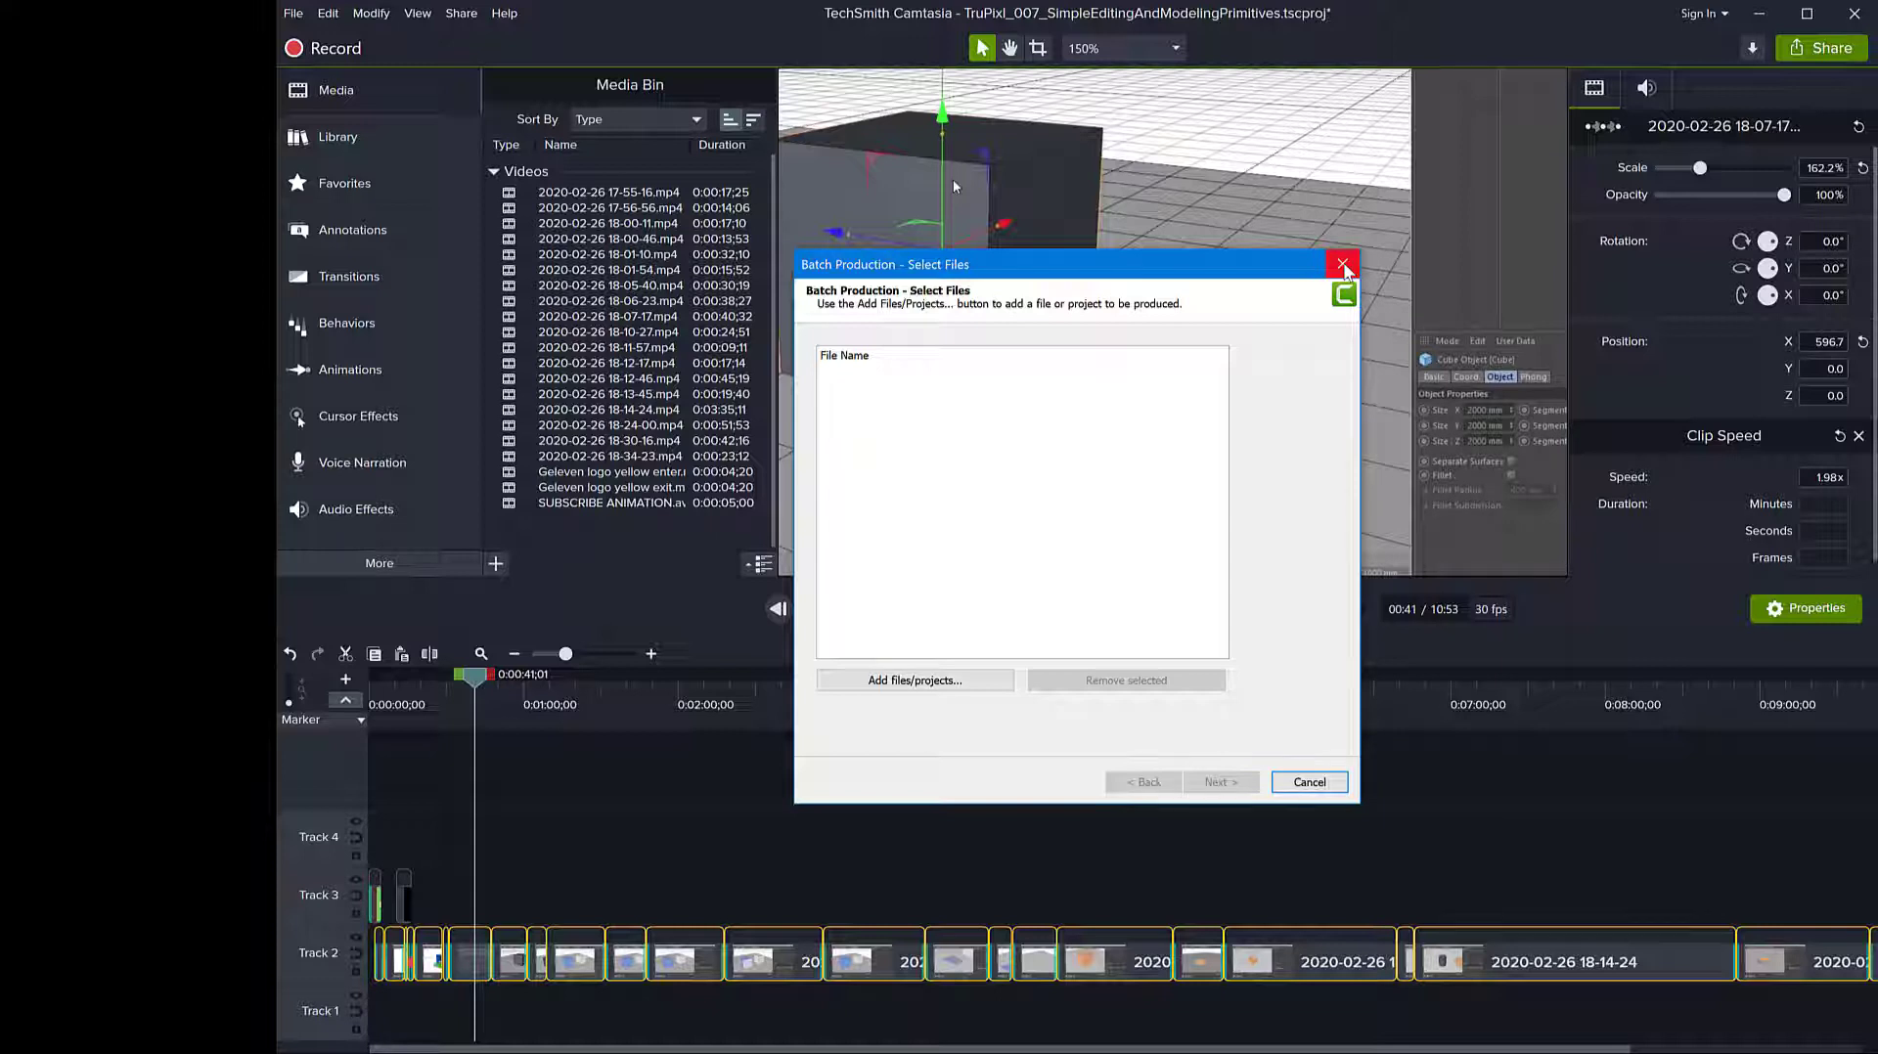
left_click(1344, 266)
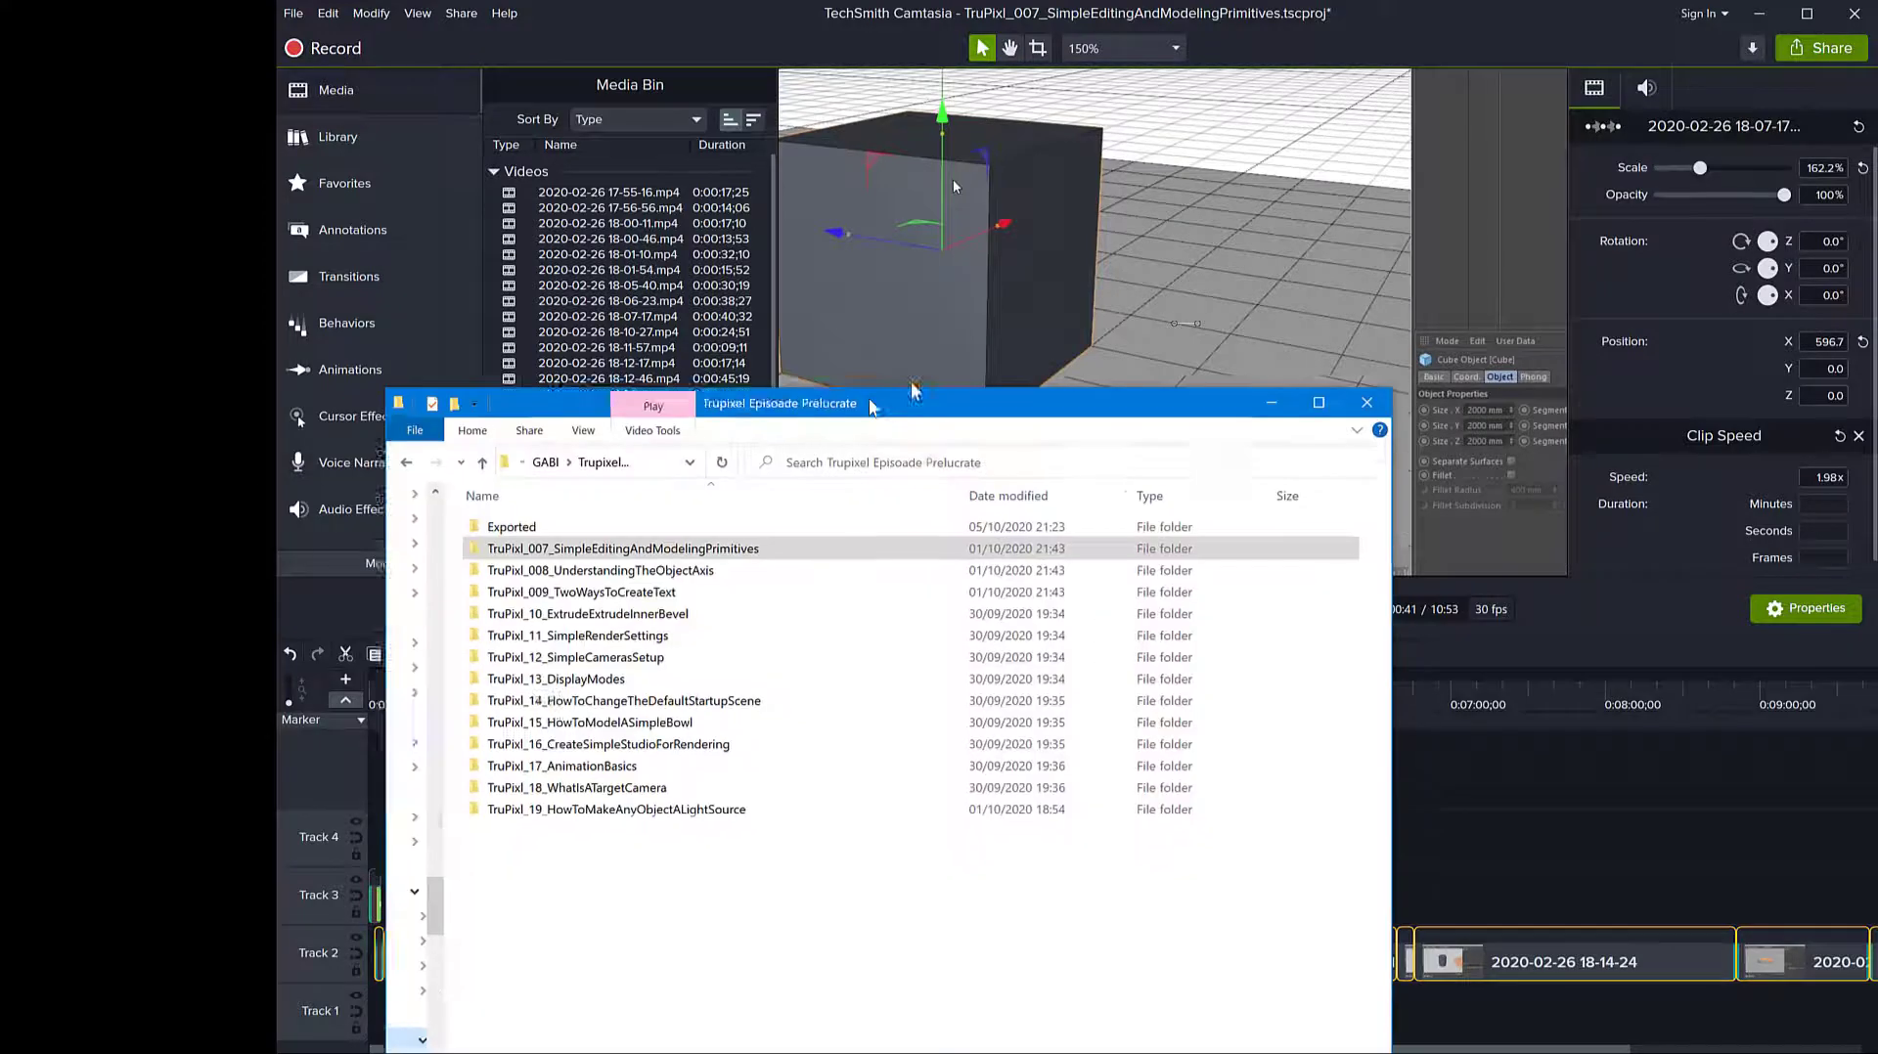
Step: Inspect the TruPixl_008_UnderstandingTheObjectAxis .tscproj file, then return to the episode folder list
mouse_move(947, 372)
left_mouse_down()
mouse_move(776, 3)
mouse_move(819, 89)
left_mouse_up()
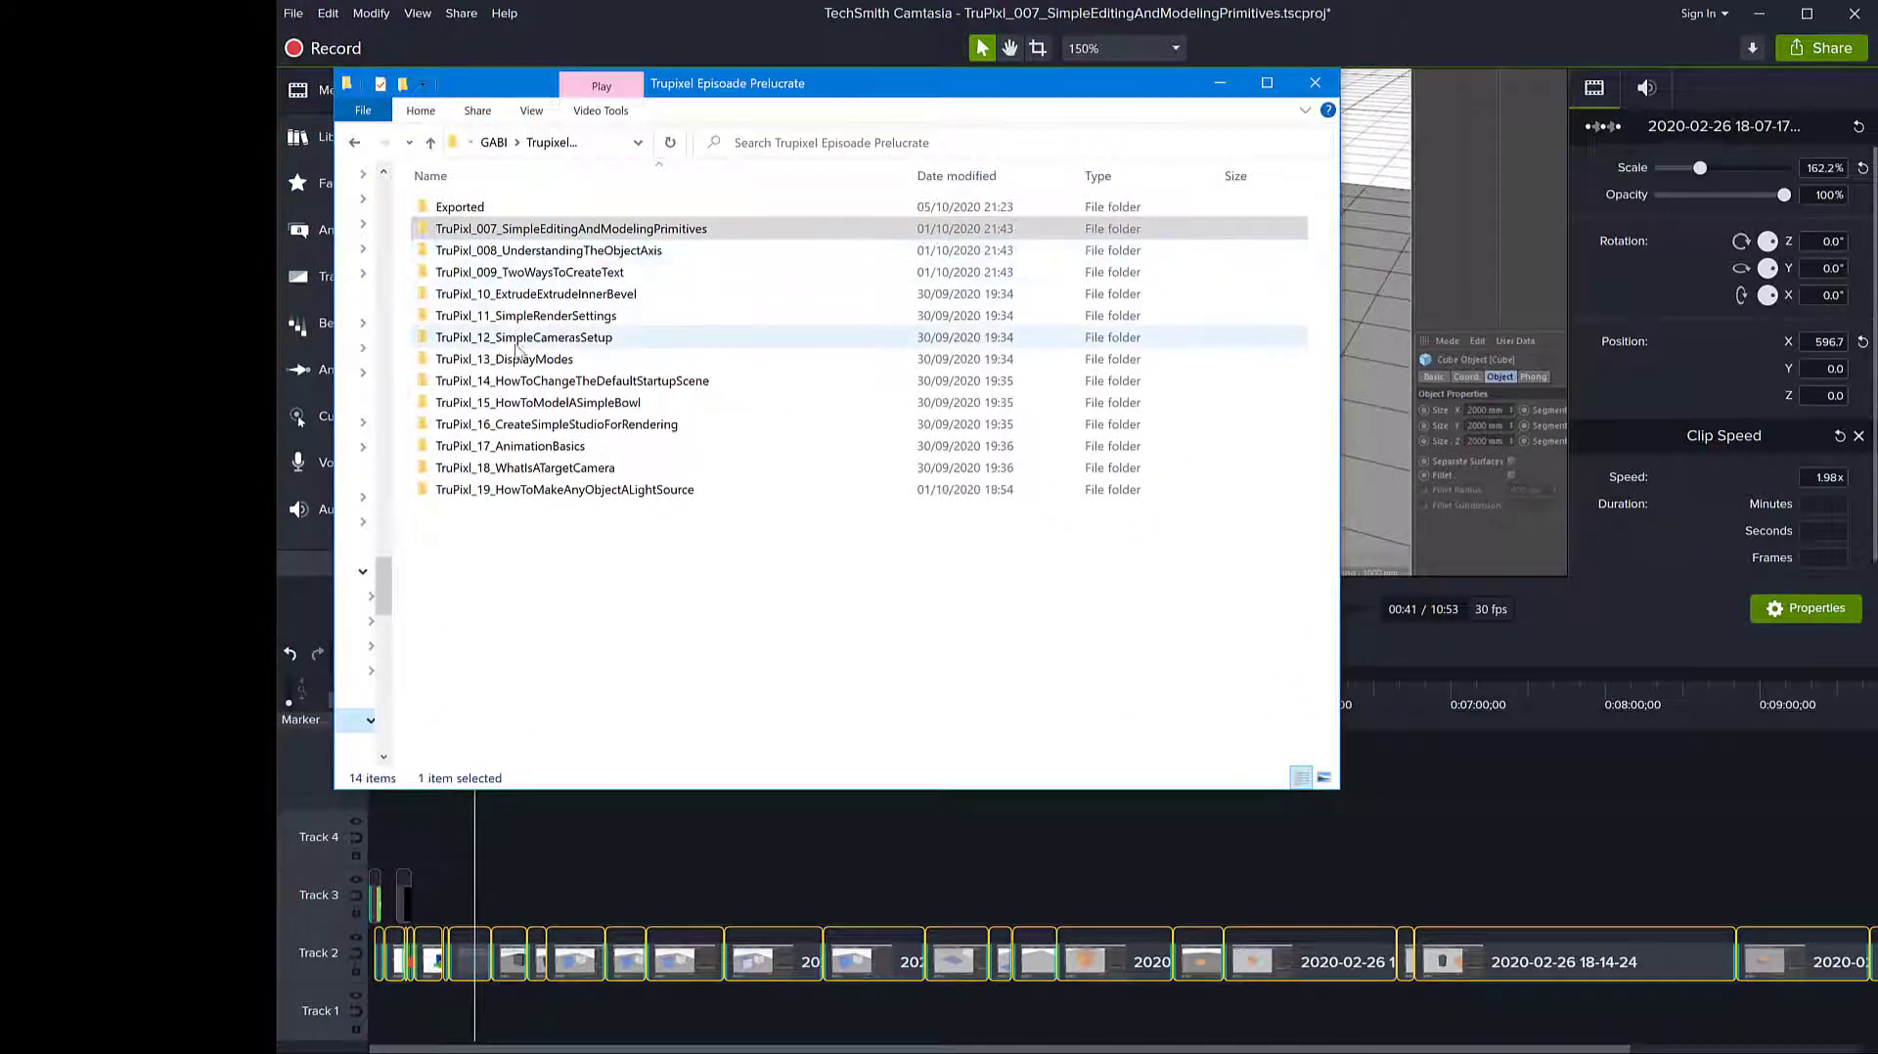
double_click(537, 254)
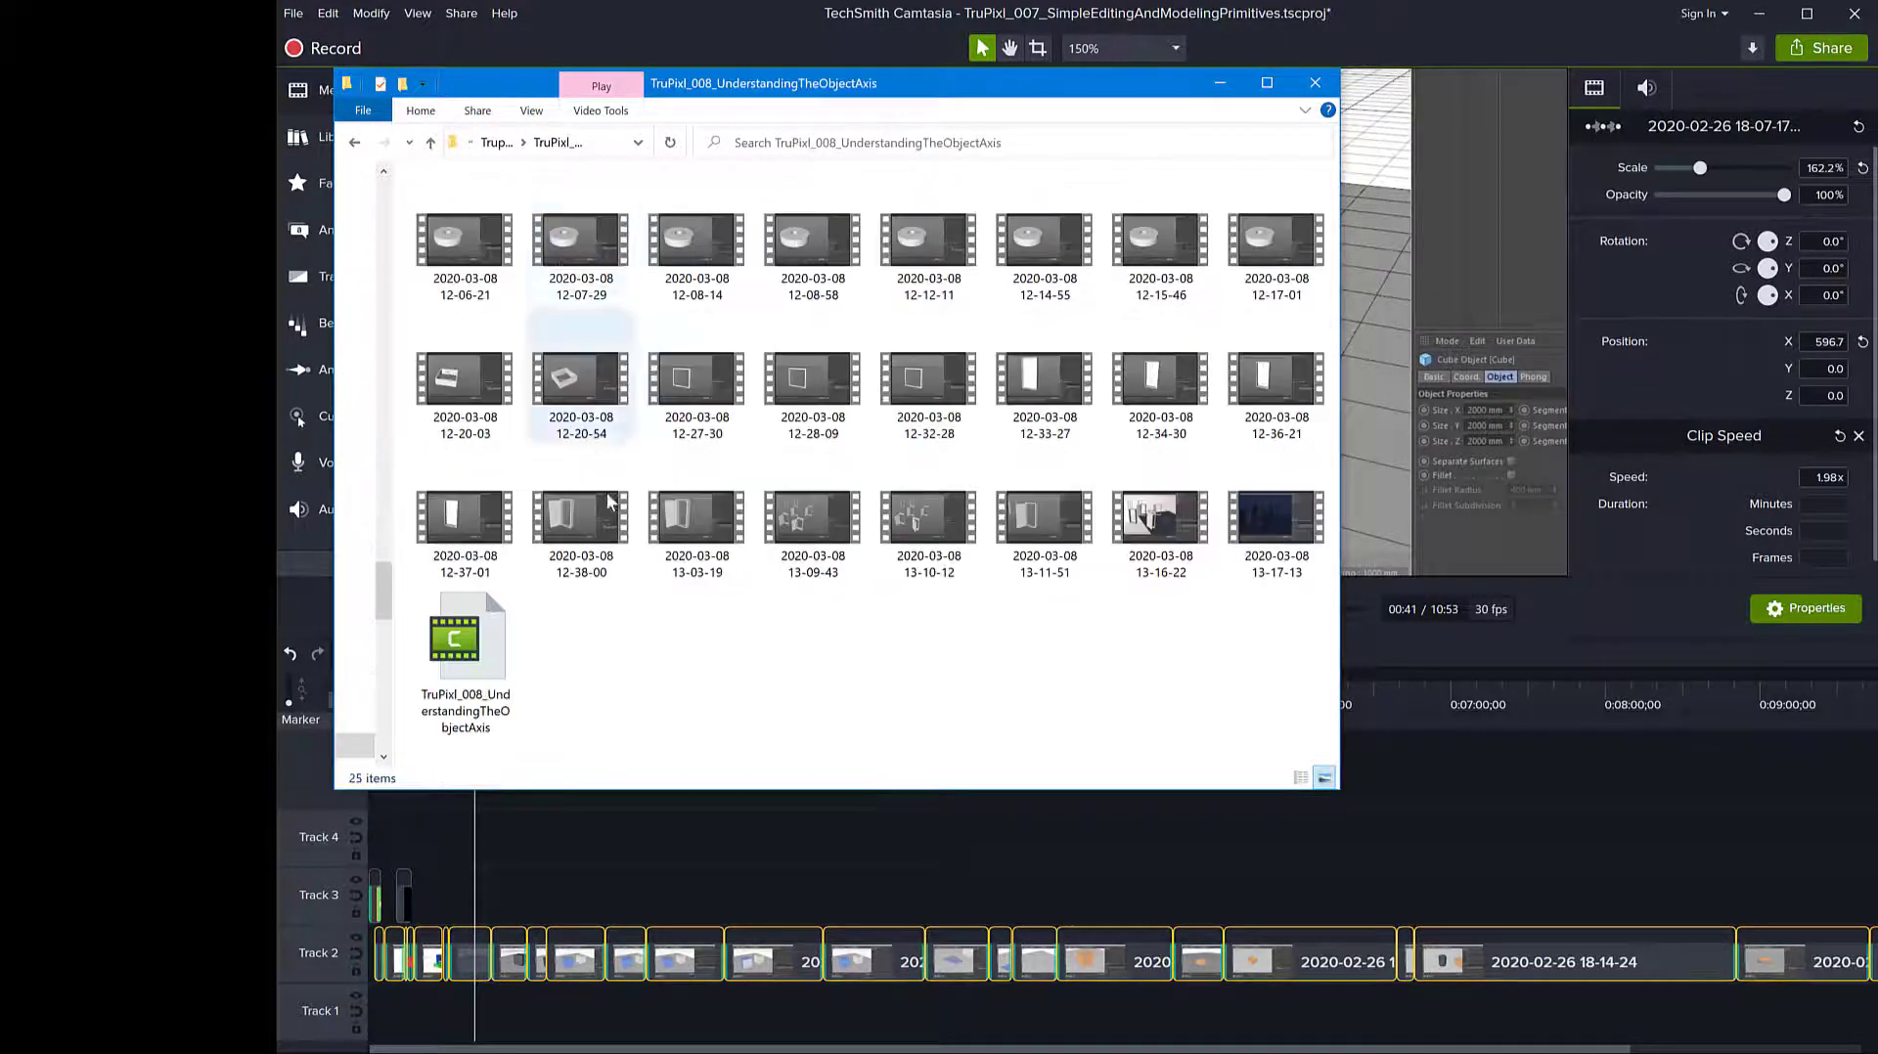
left_click(480, 636)
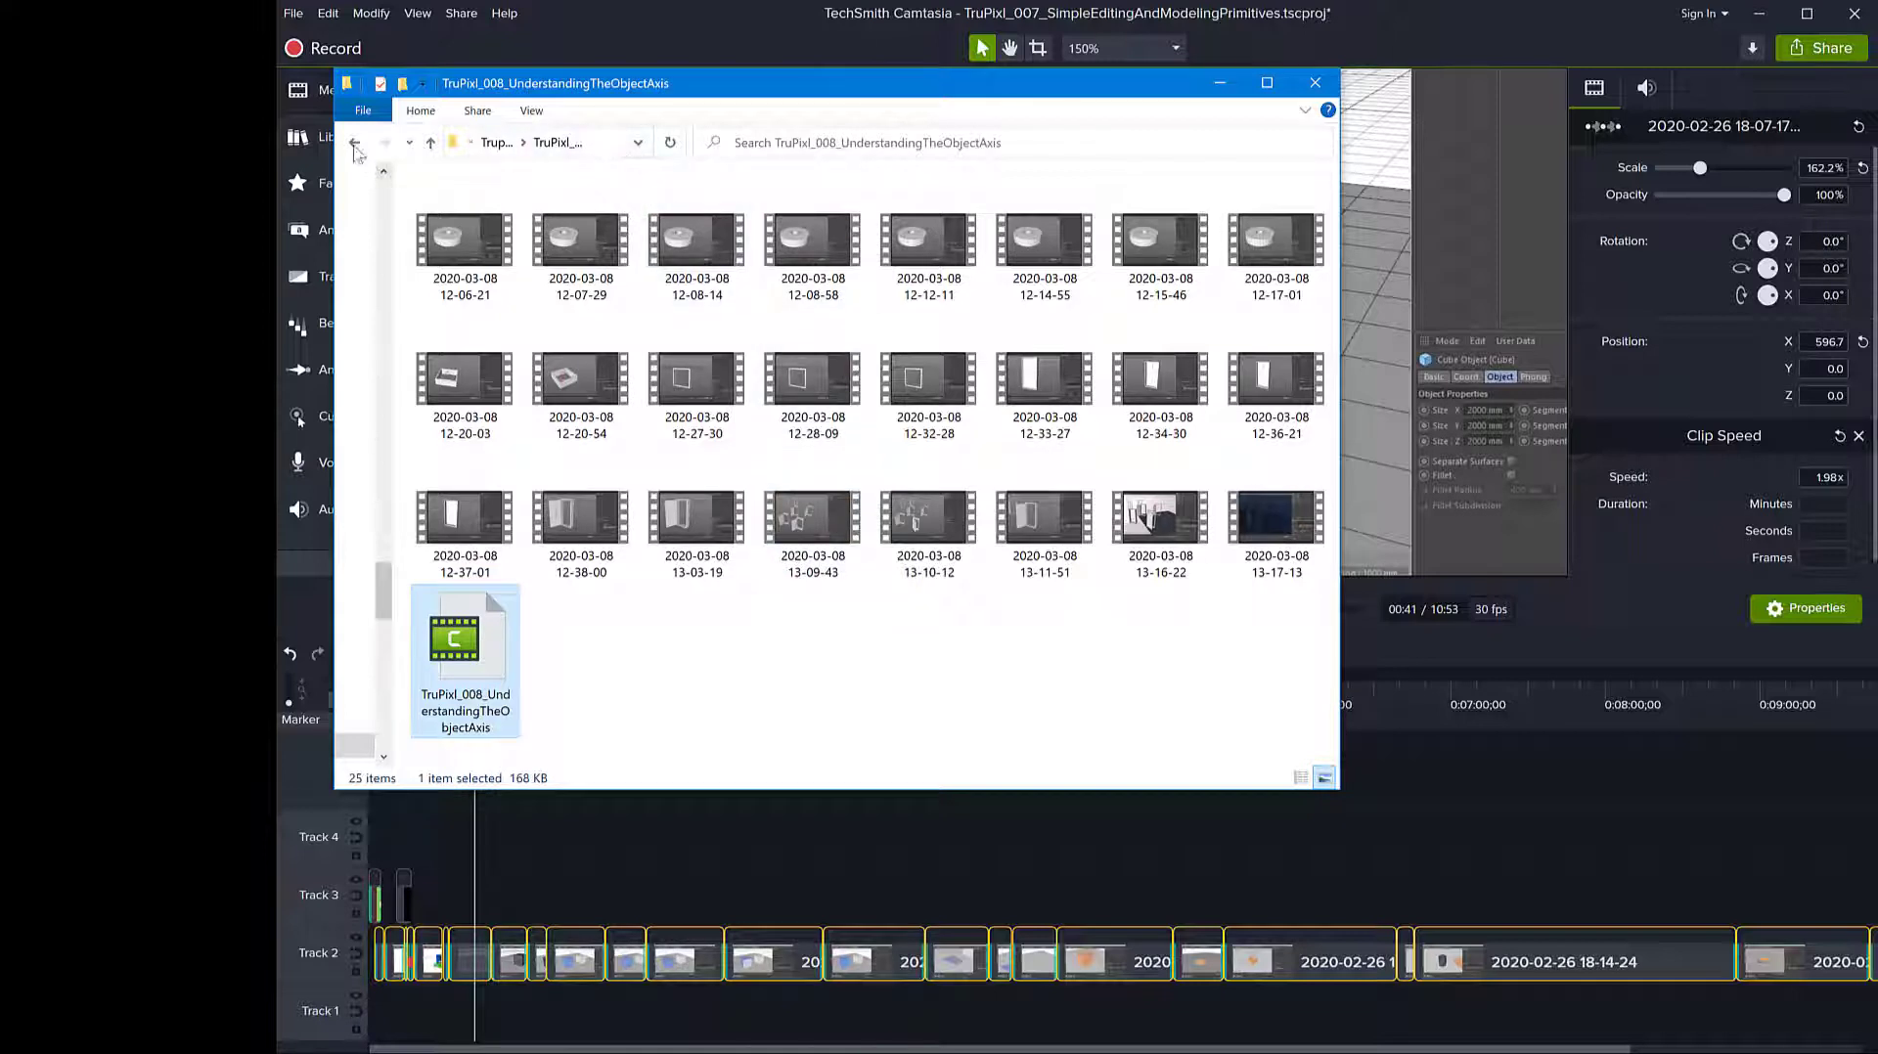
left_click(430, 143)
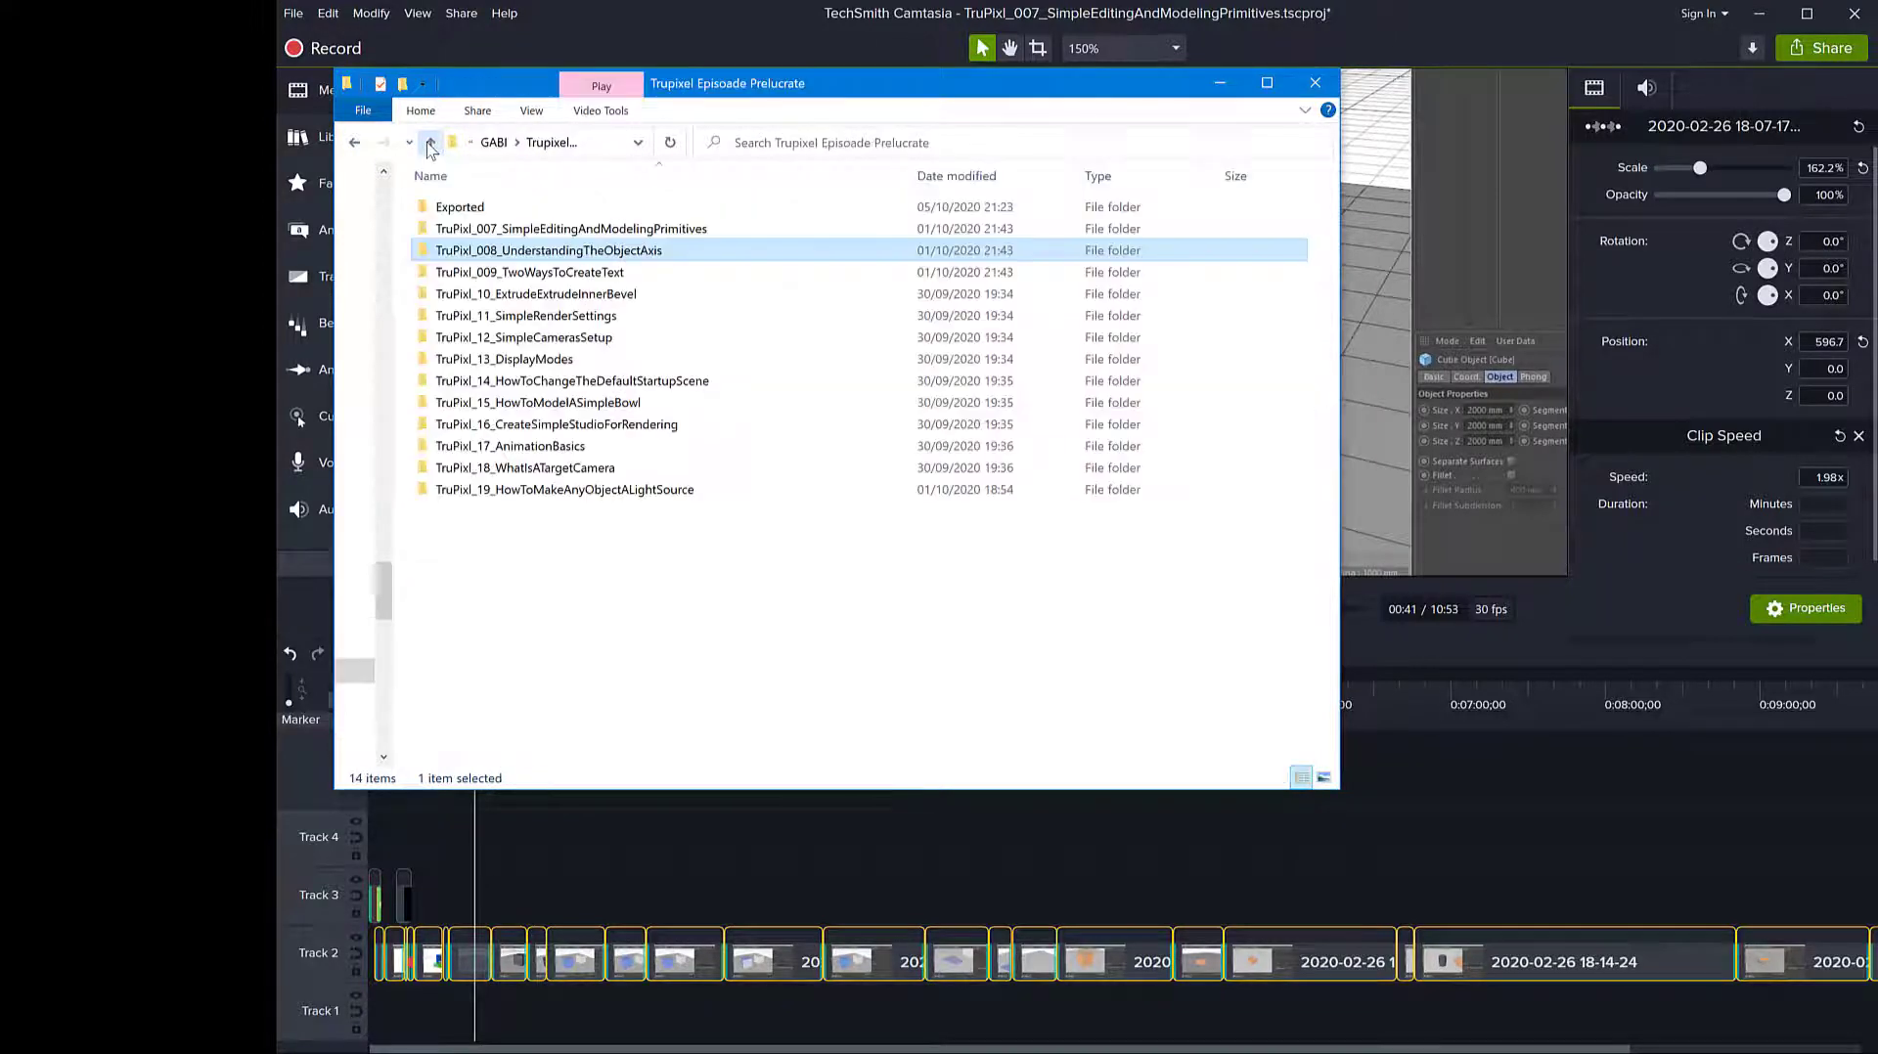
left_click(587, 575)
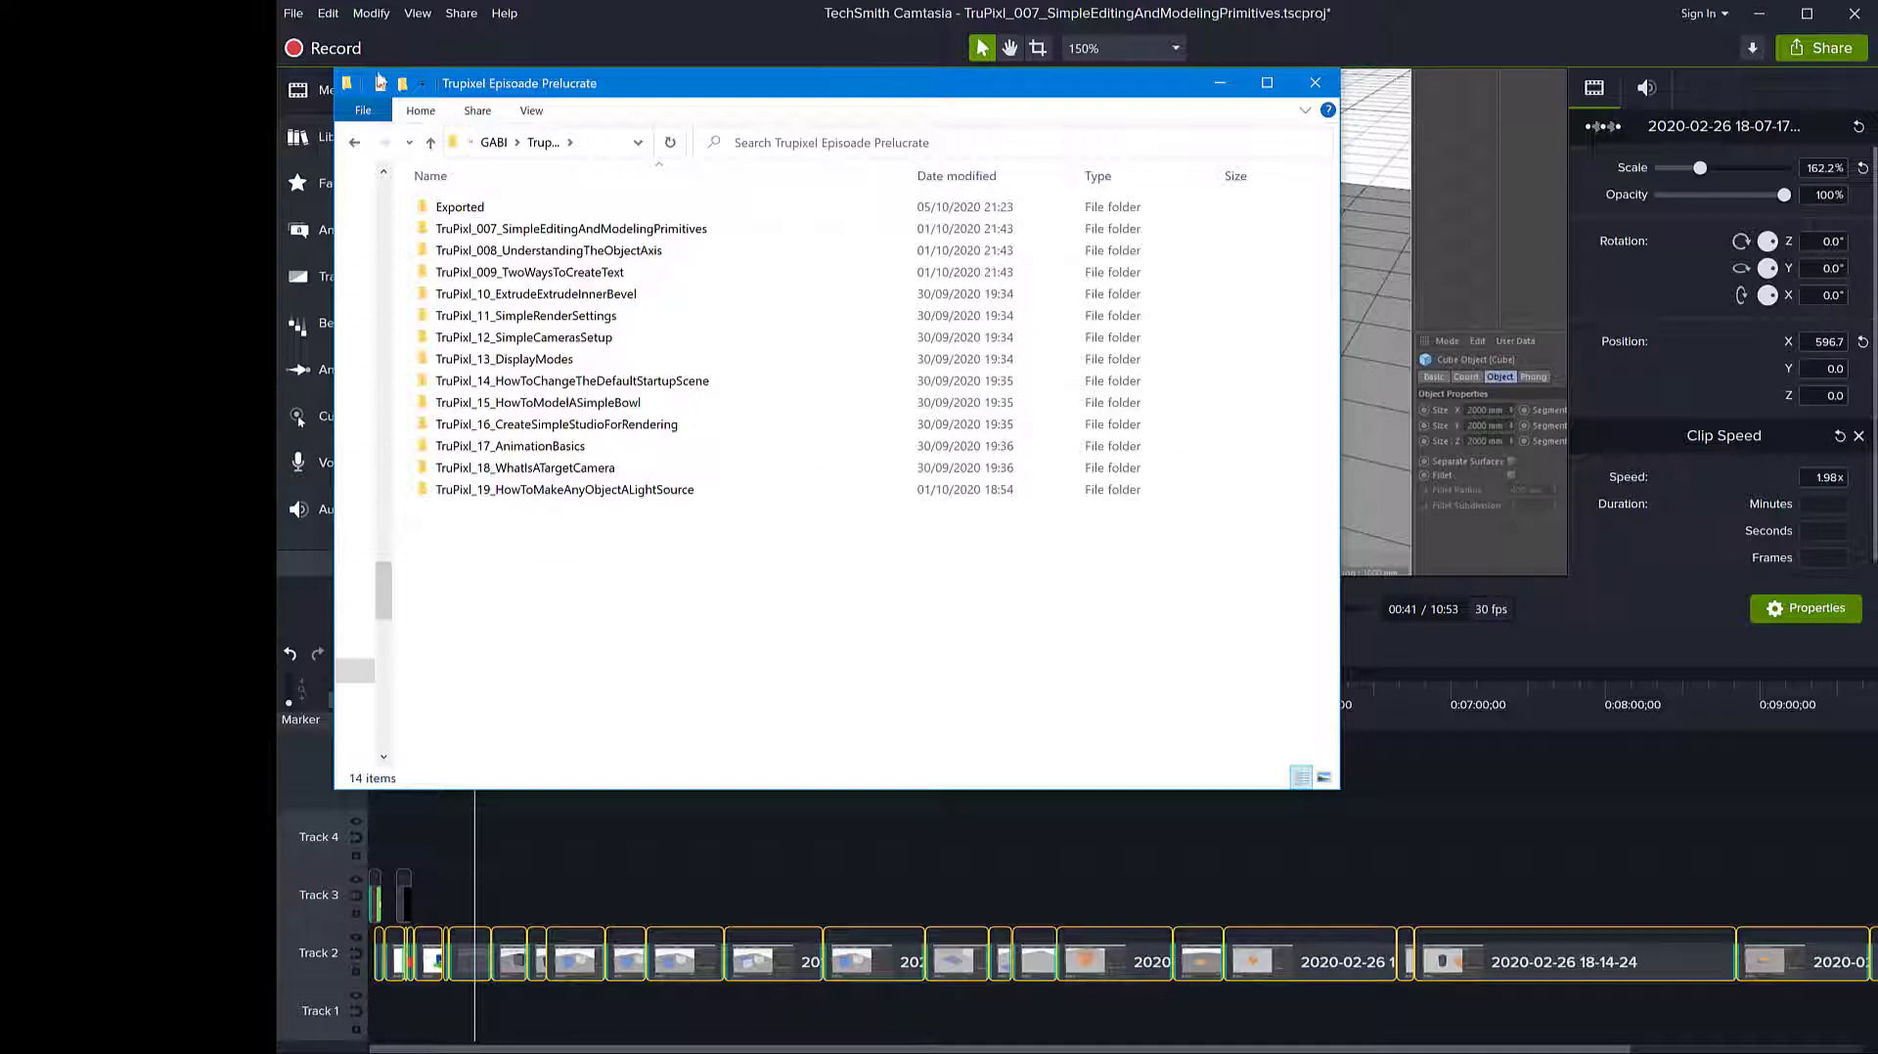
left_click(293, 14)
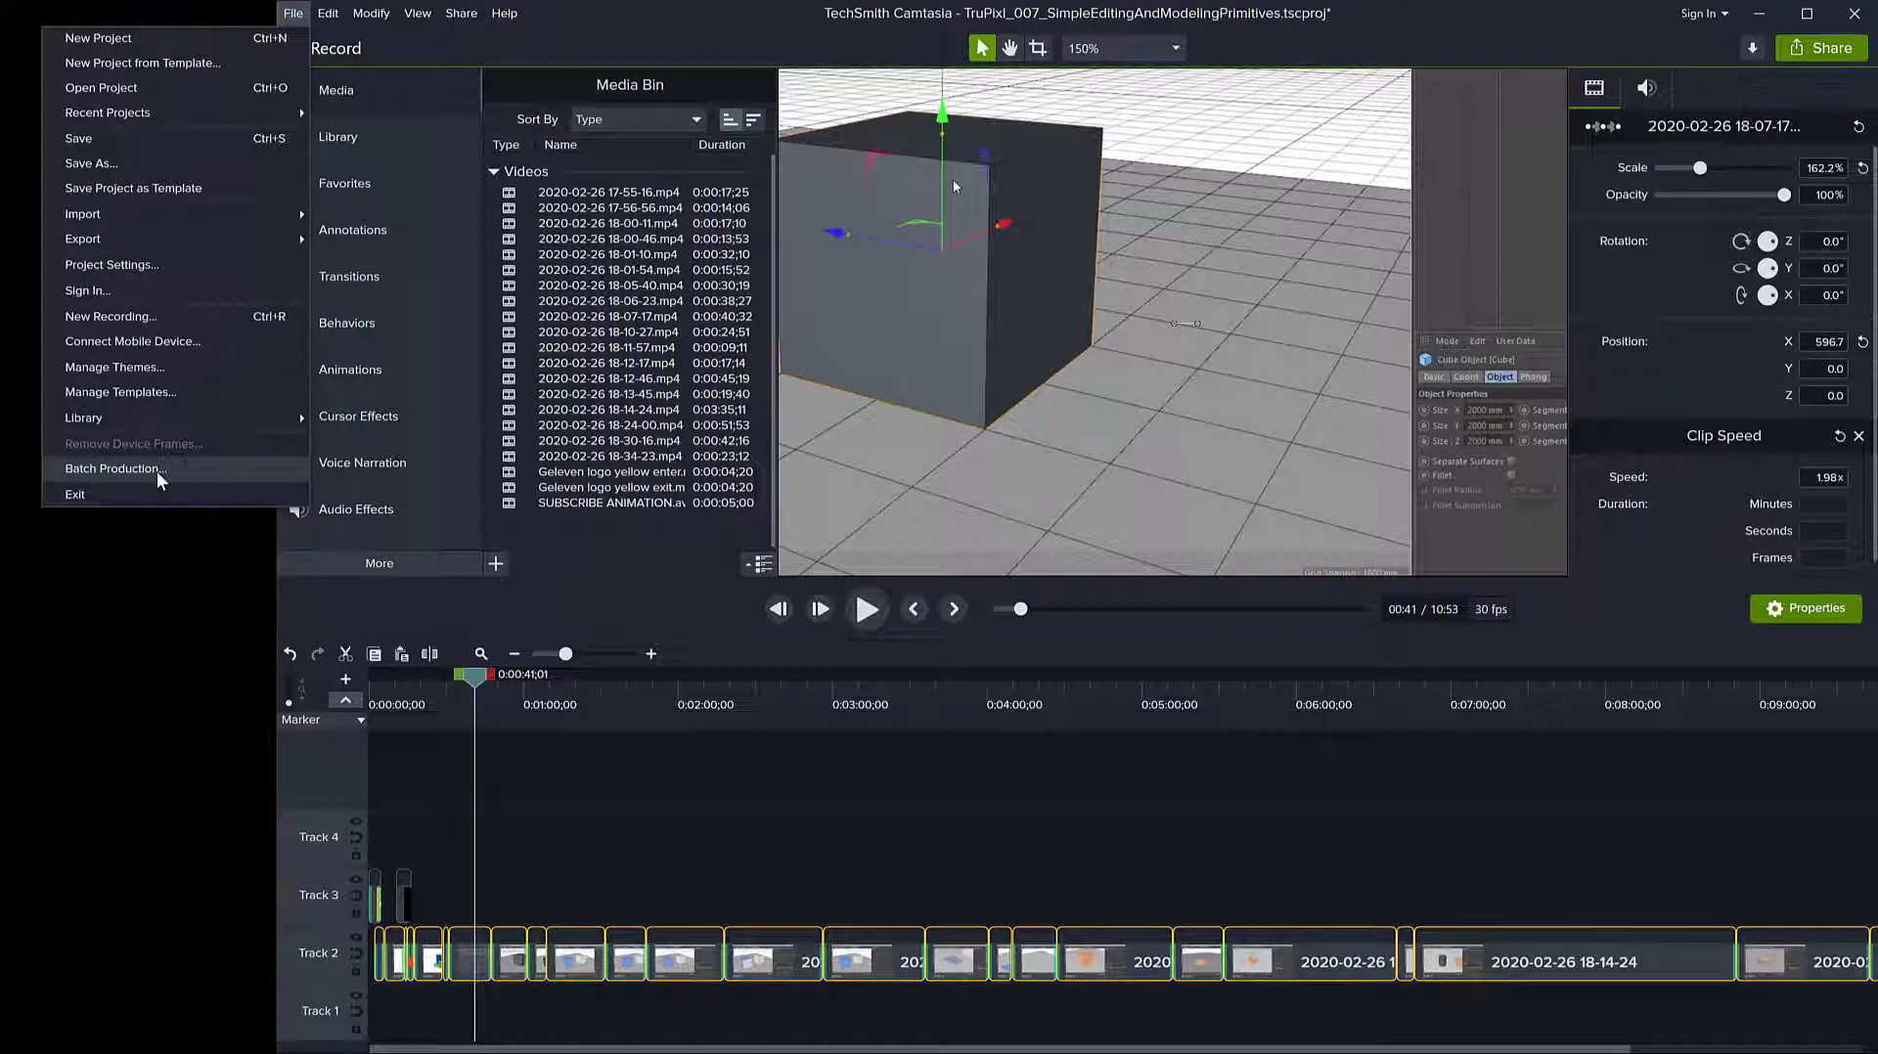
Step: Widen Camtasia full-screen and step the Local File wizard through MP4 to Video Options
left_click(671, 30)
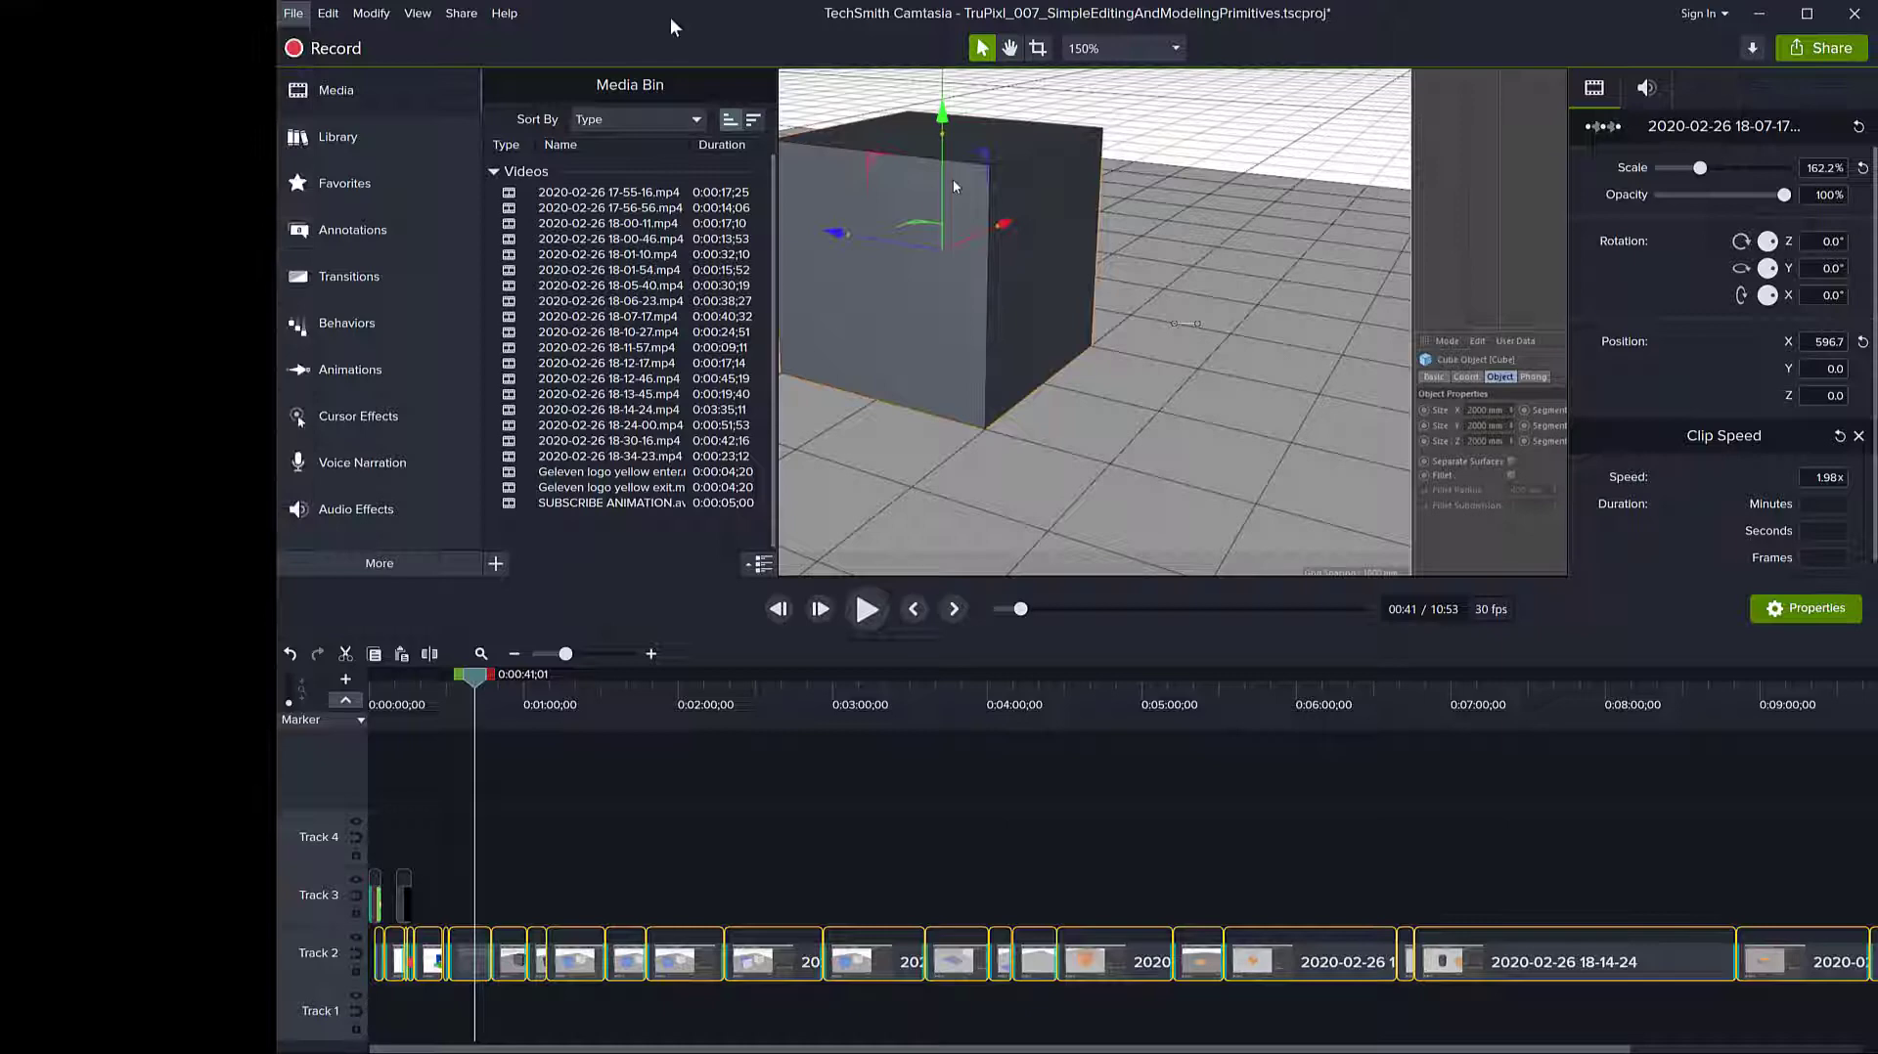
left_click_drag(274, 256, 2, 259)
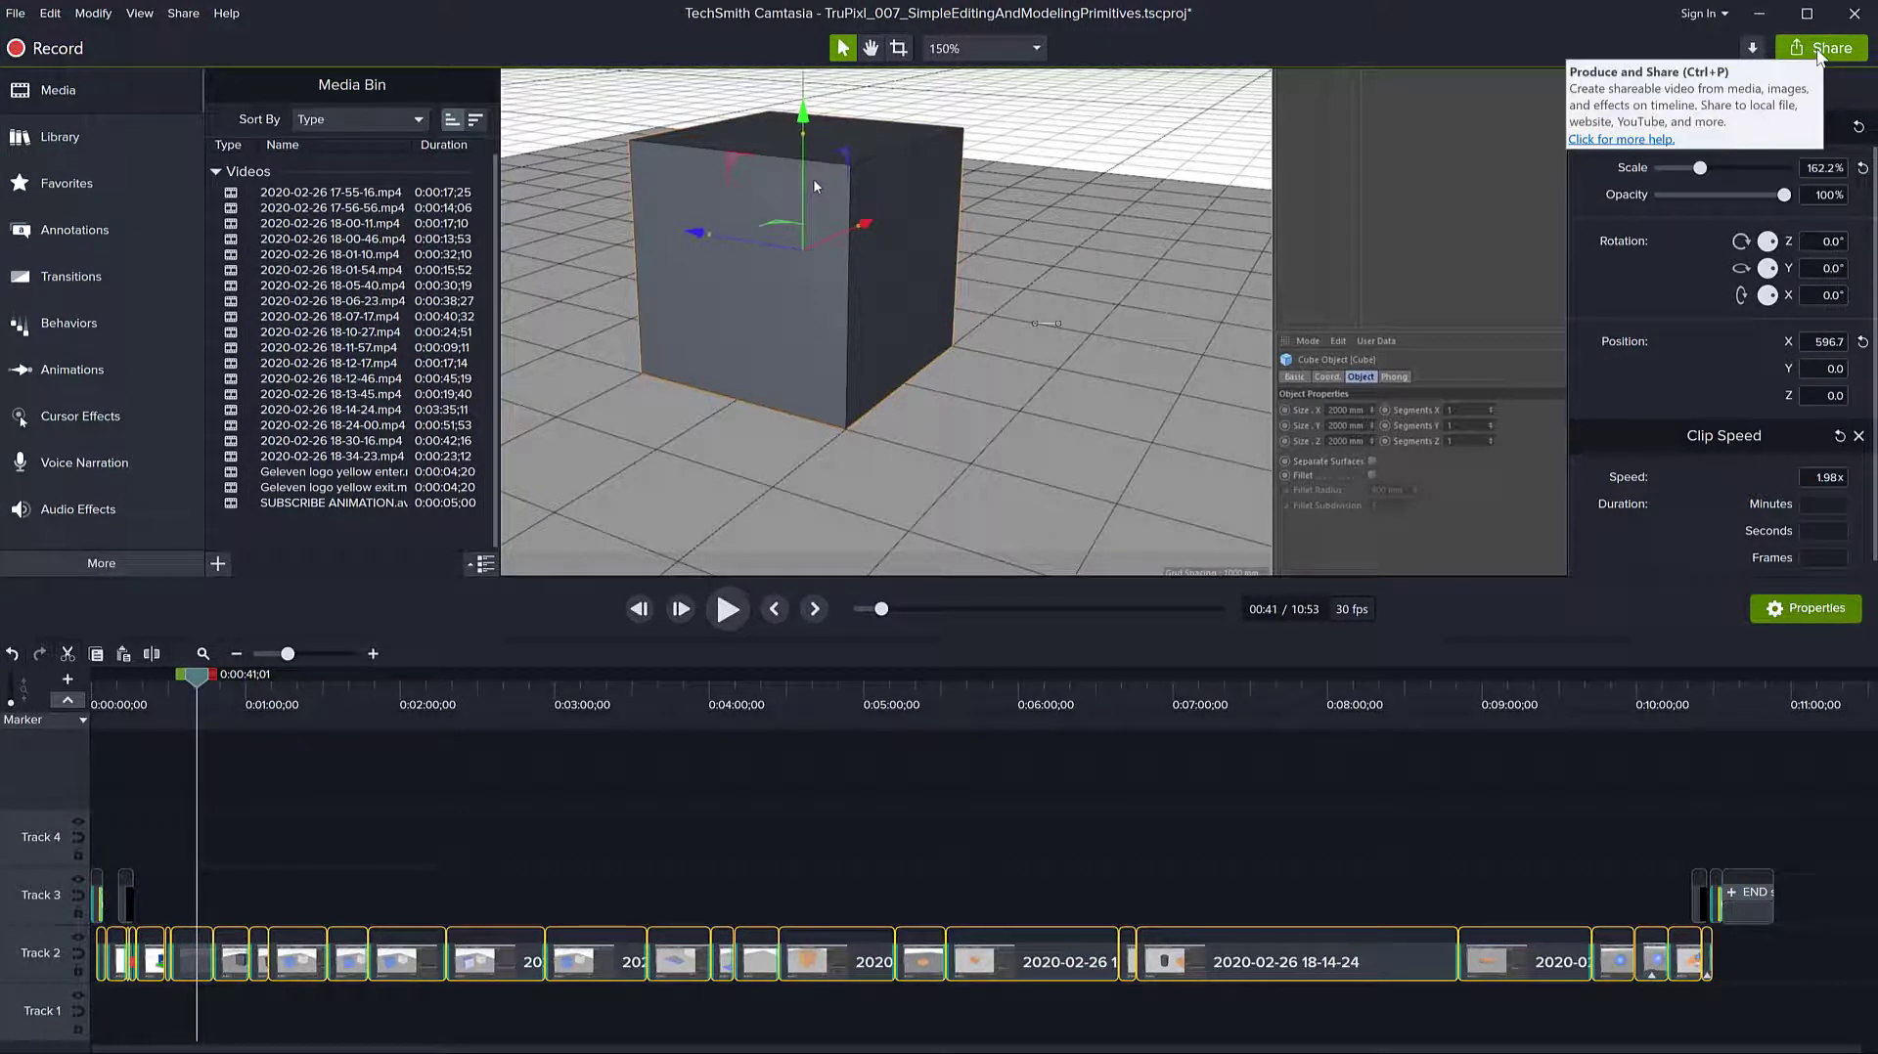
left_click(1816, 52)
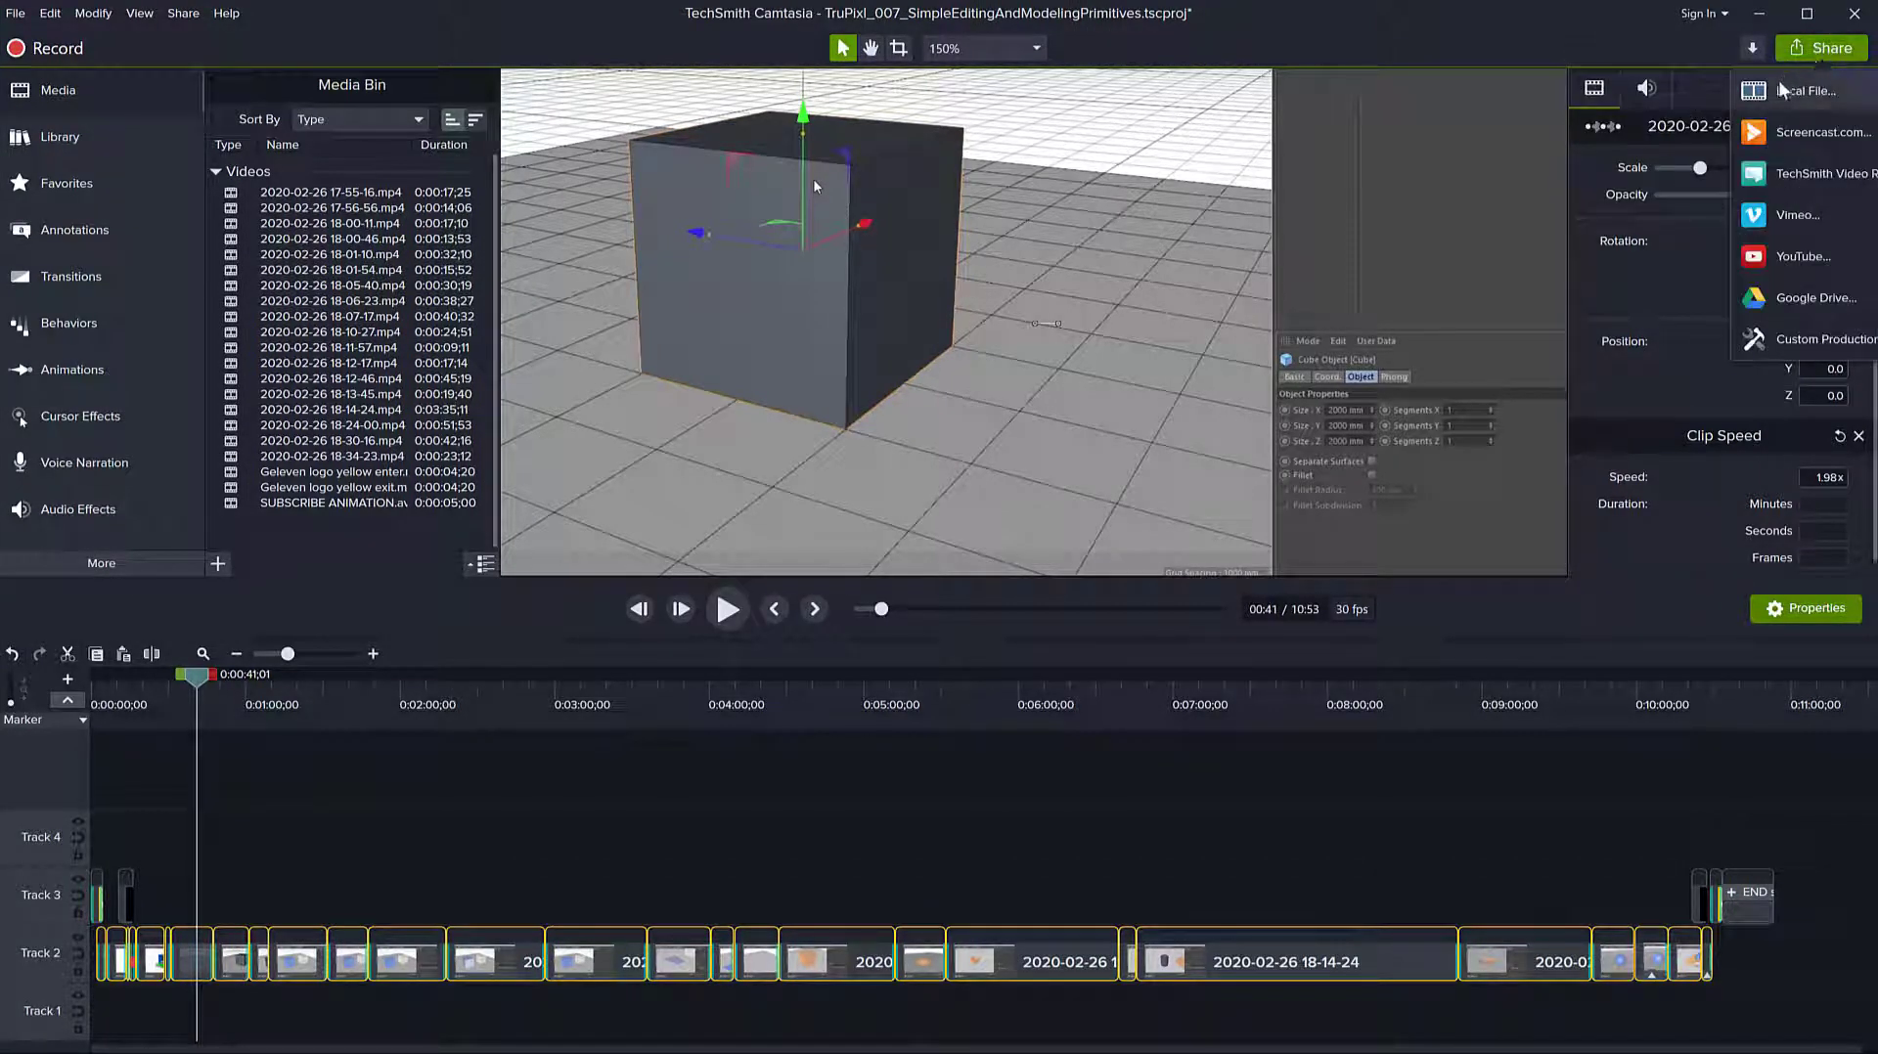
left_click(1780, 92)
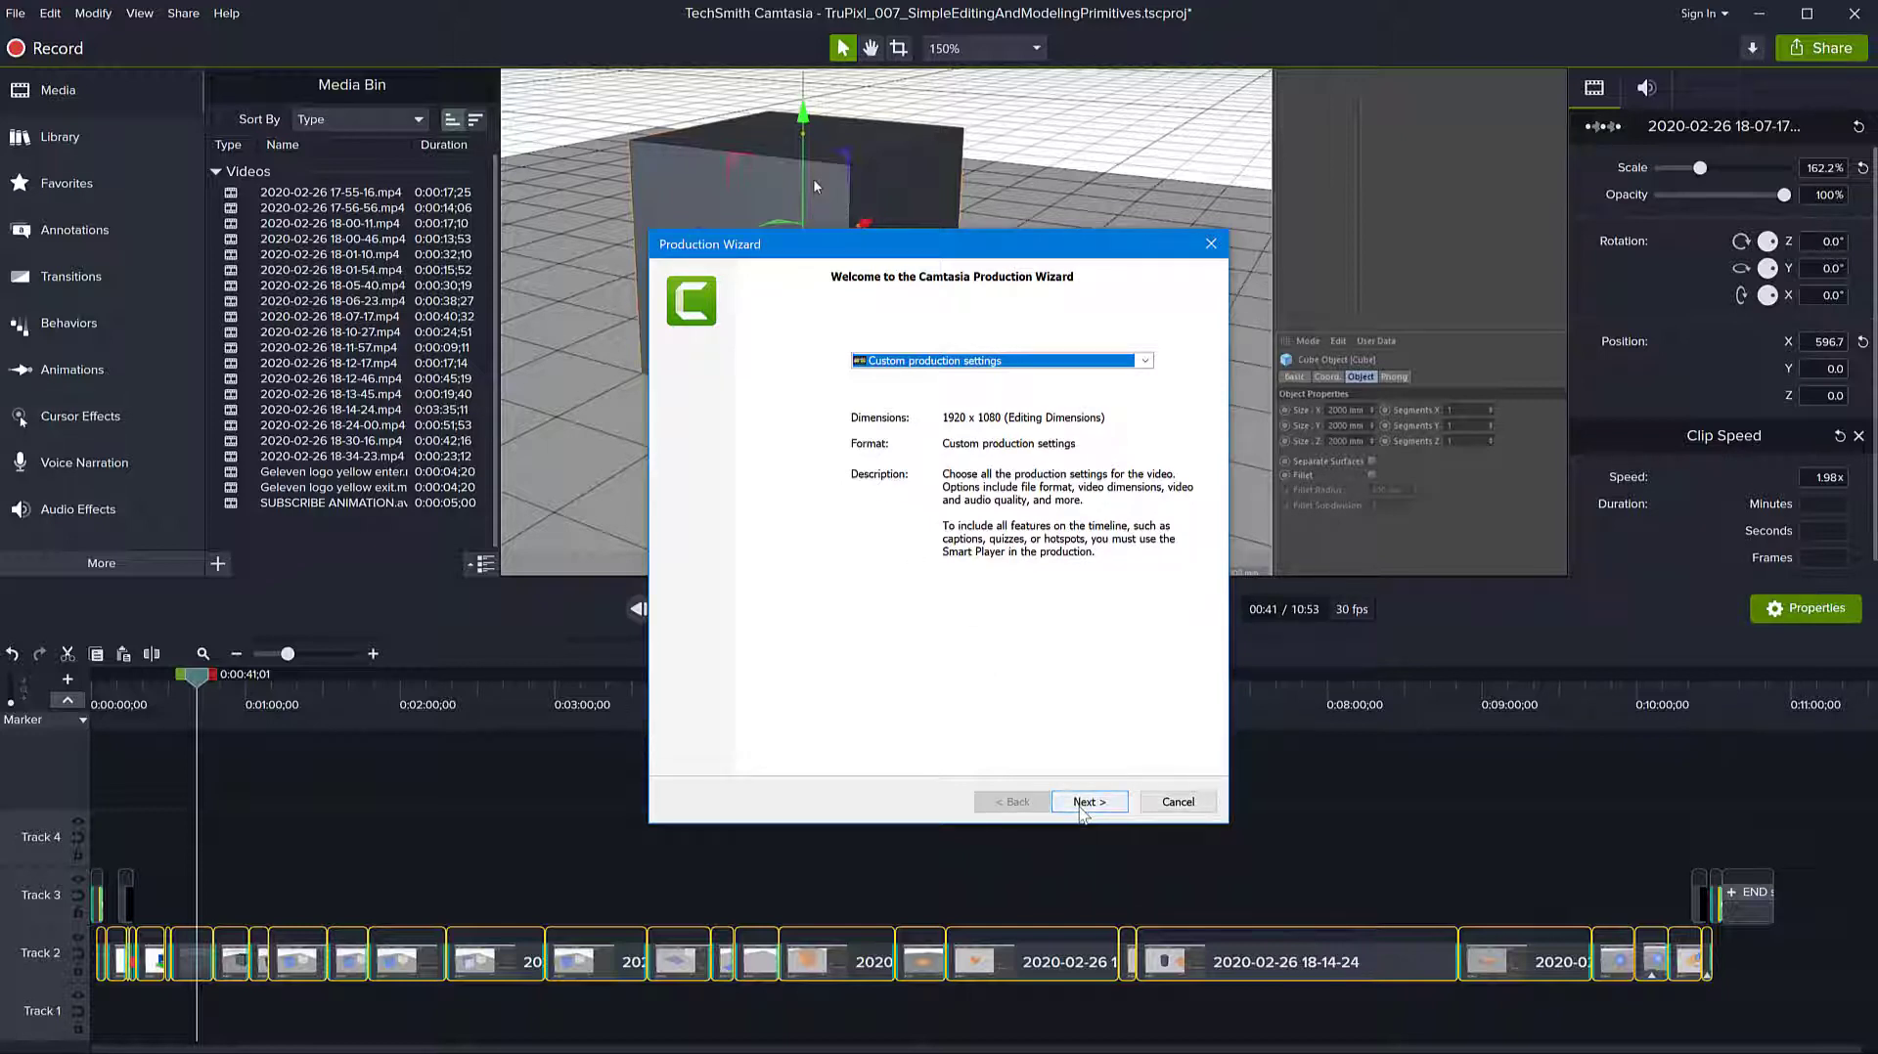
left_click(1083, 804)
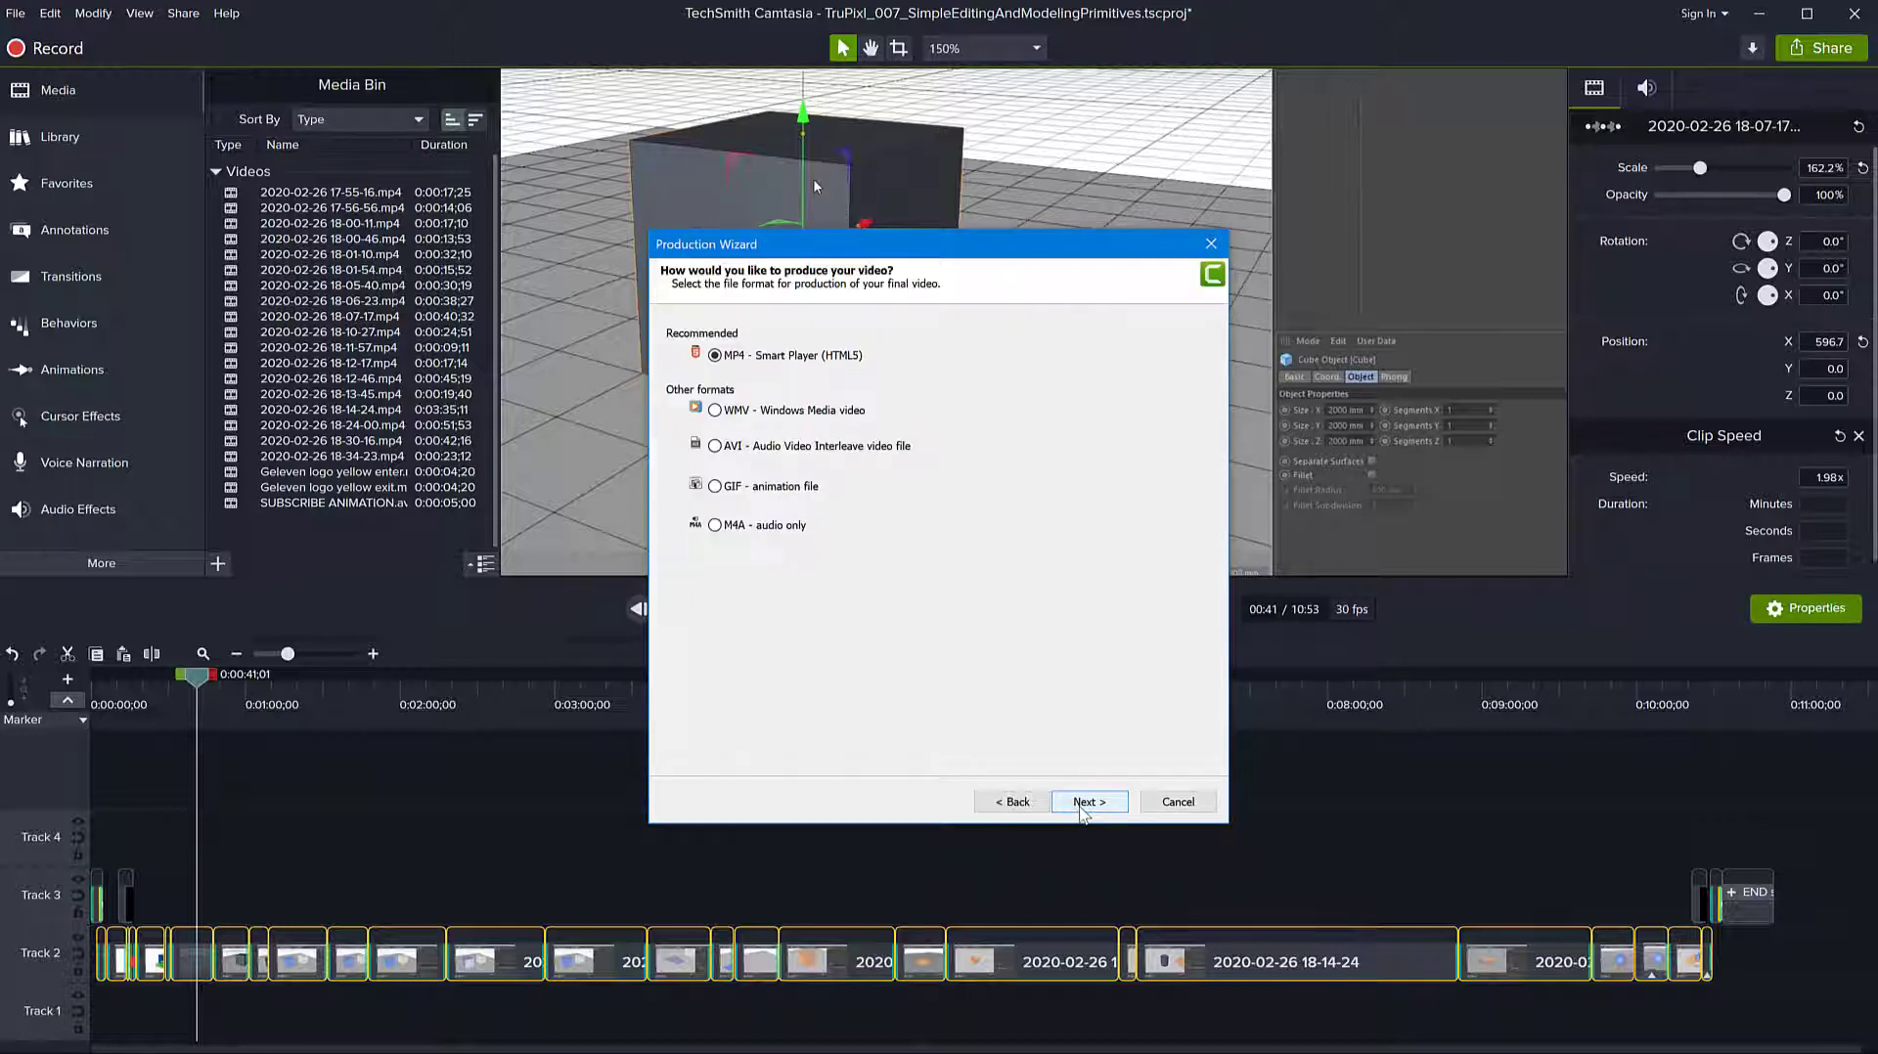
left_click(1083, 804)
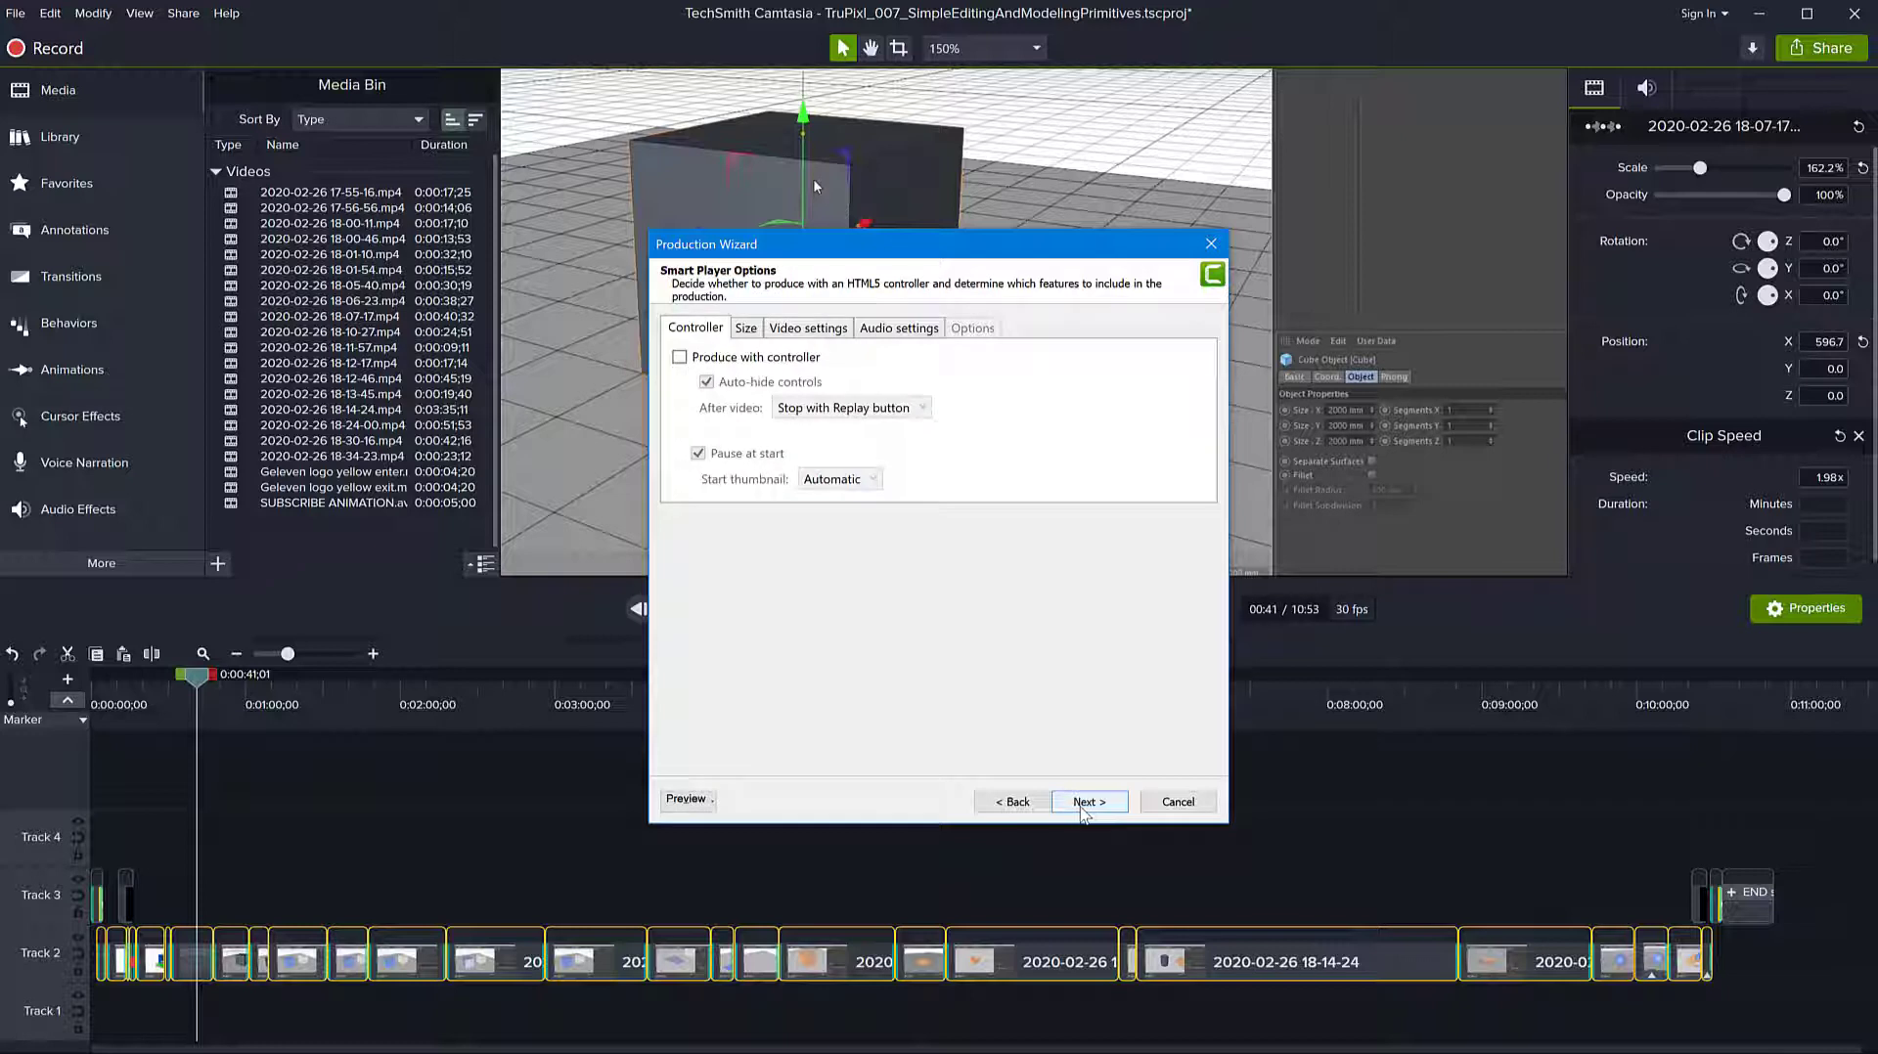
left_click(1083, 804)
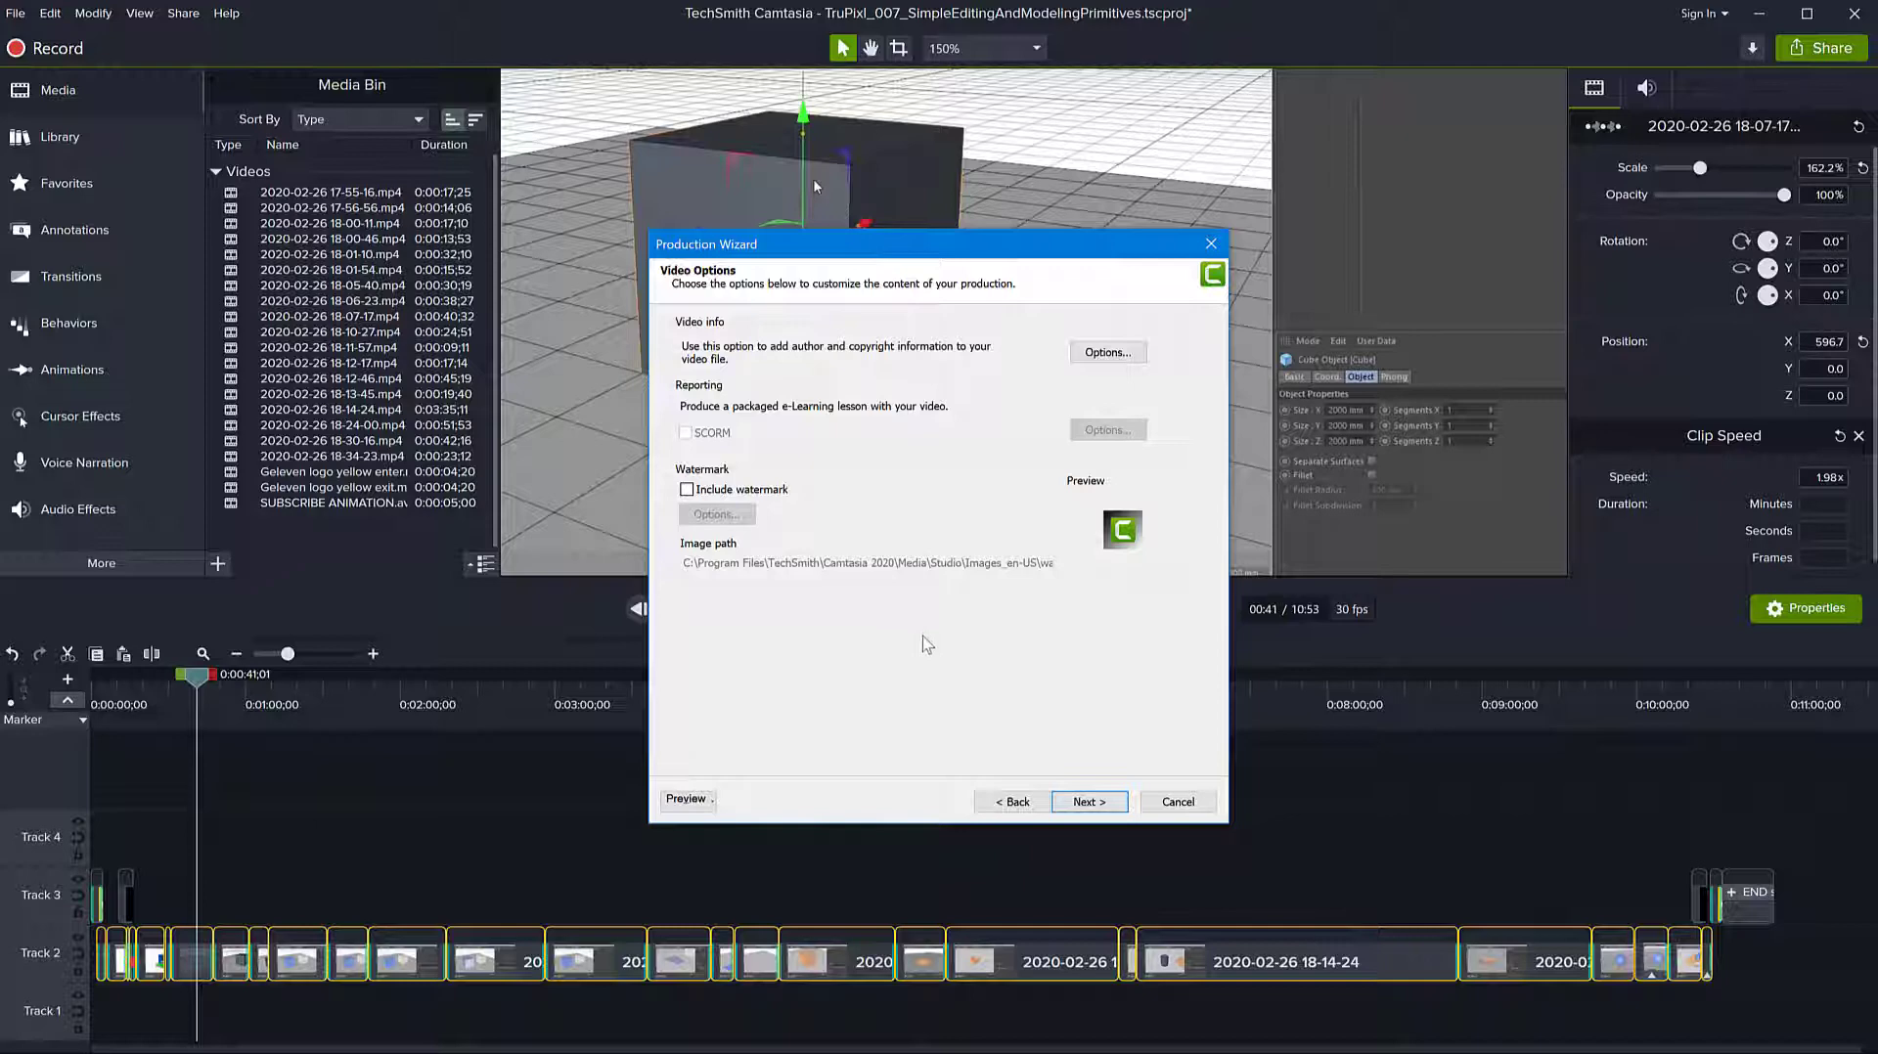
Step: Cancel the wizard and review the preset list in Manage Production Presets, keeping HD 60fps MP4 CCI
left_click(1178, 802)
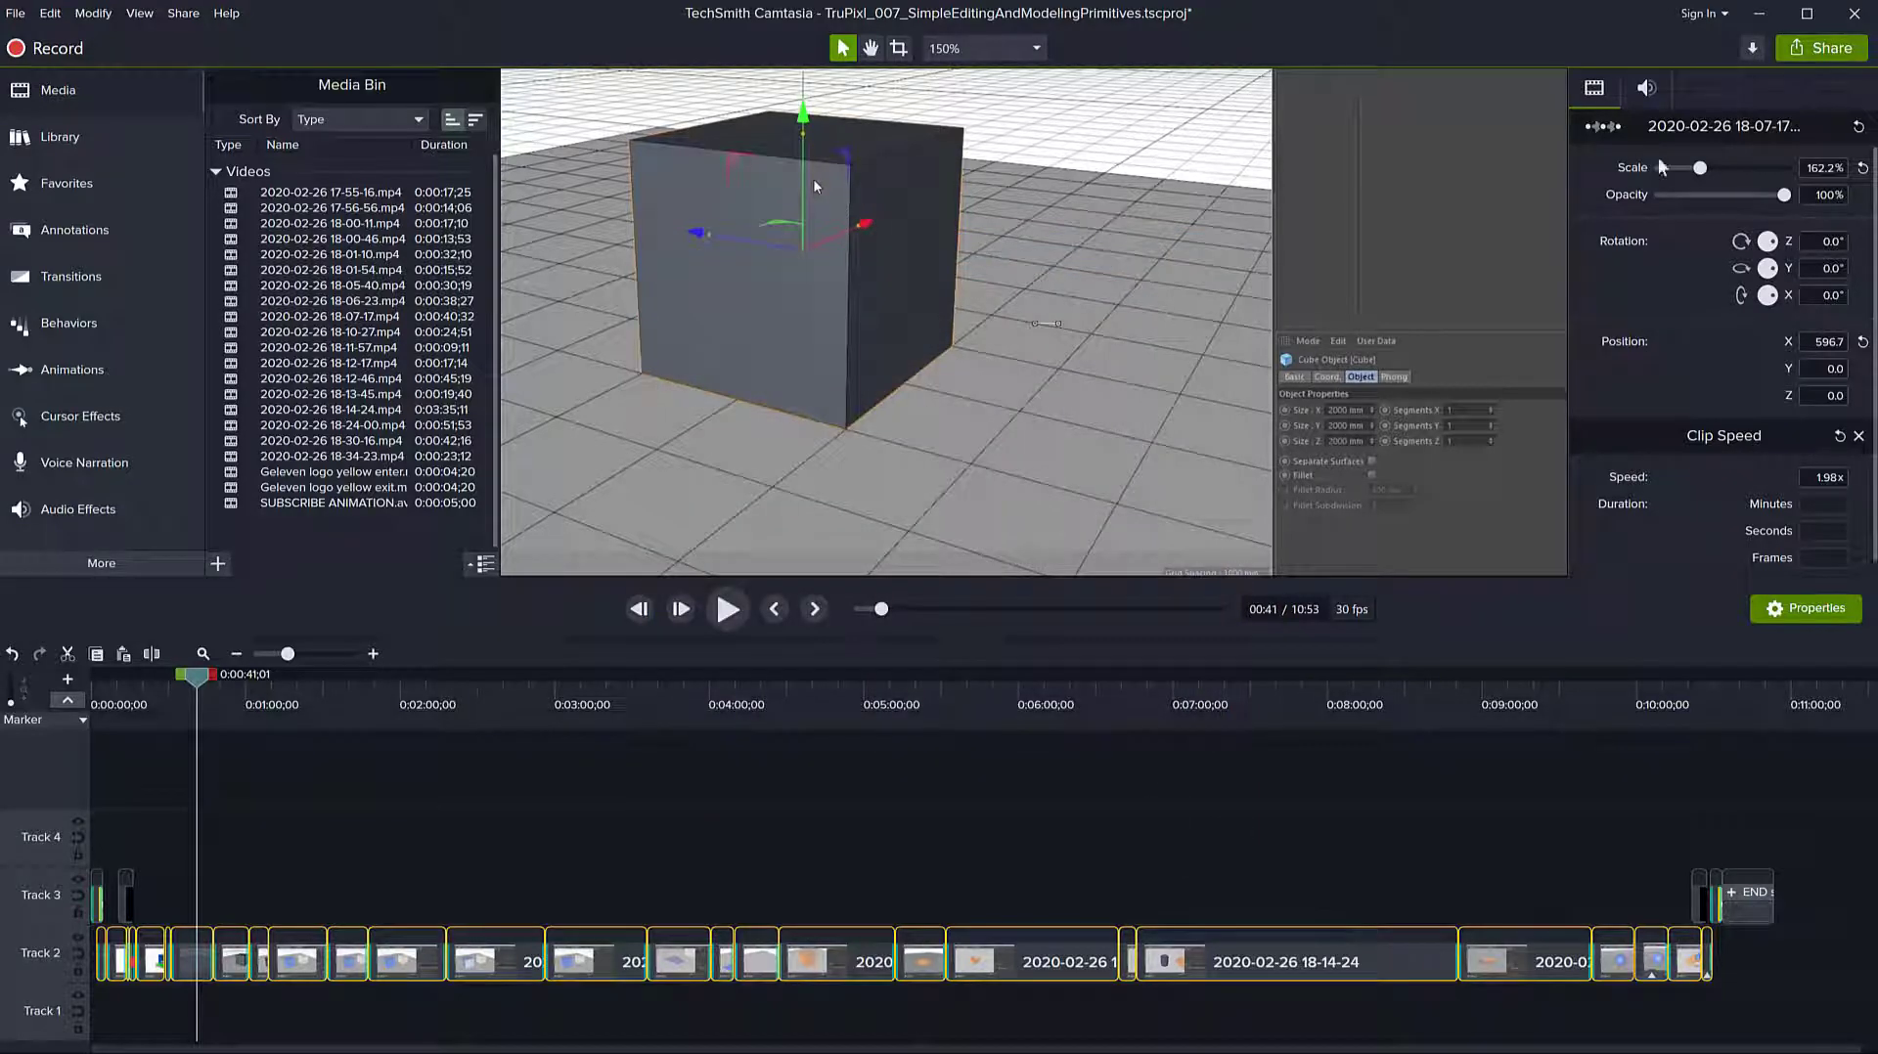
left_click(1812, 57)
mouse_move(1805, 339)
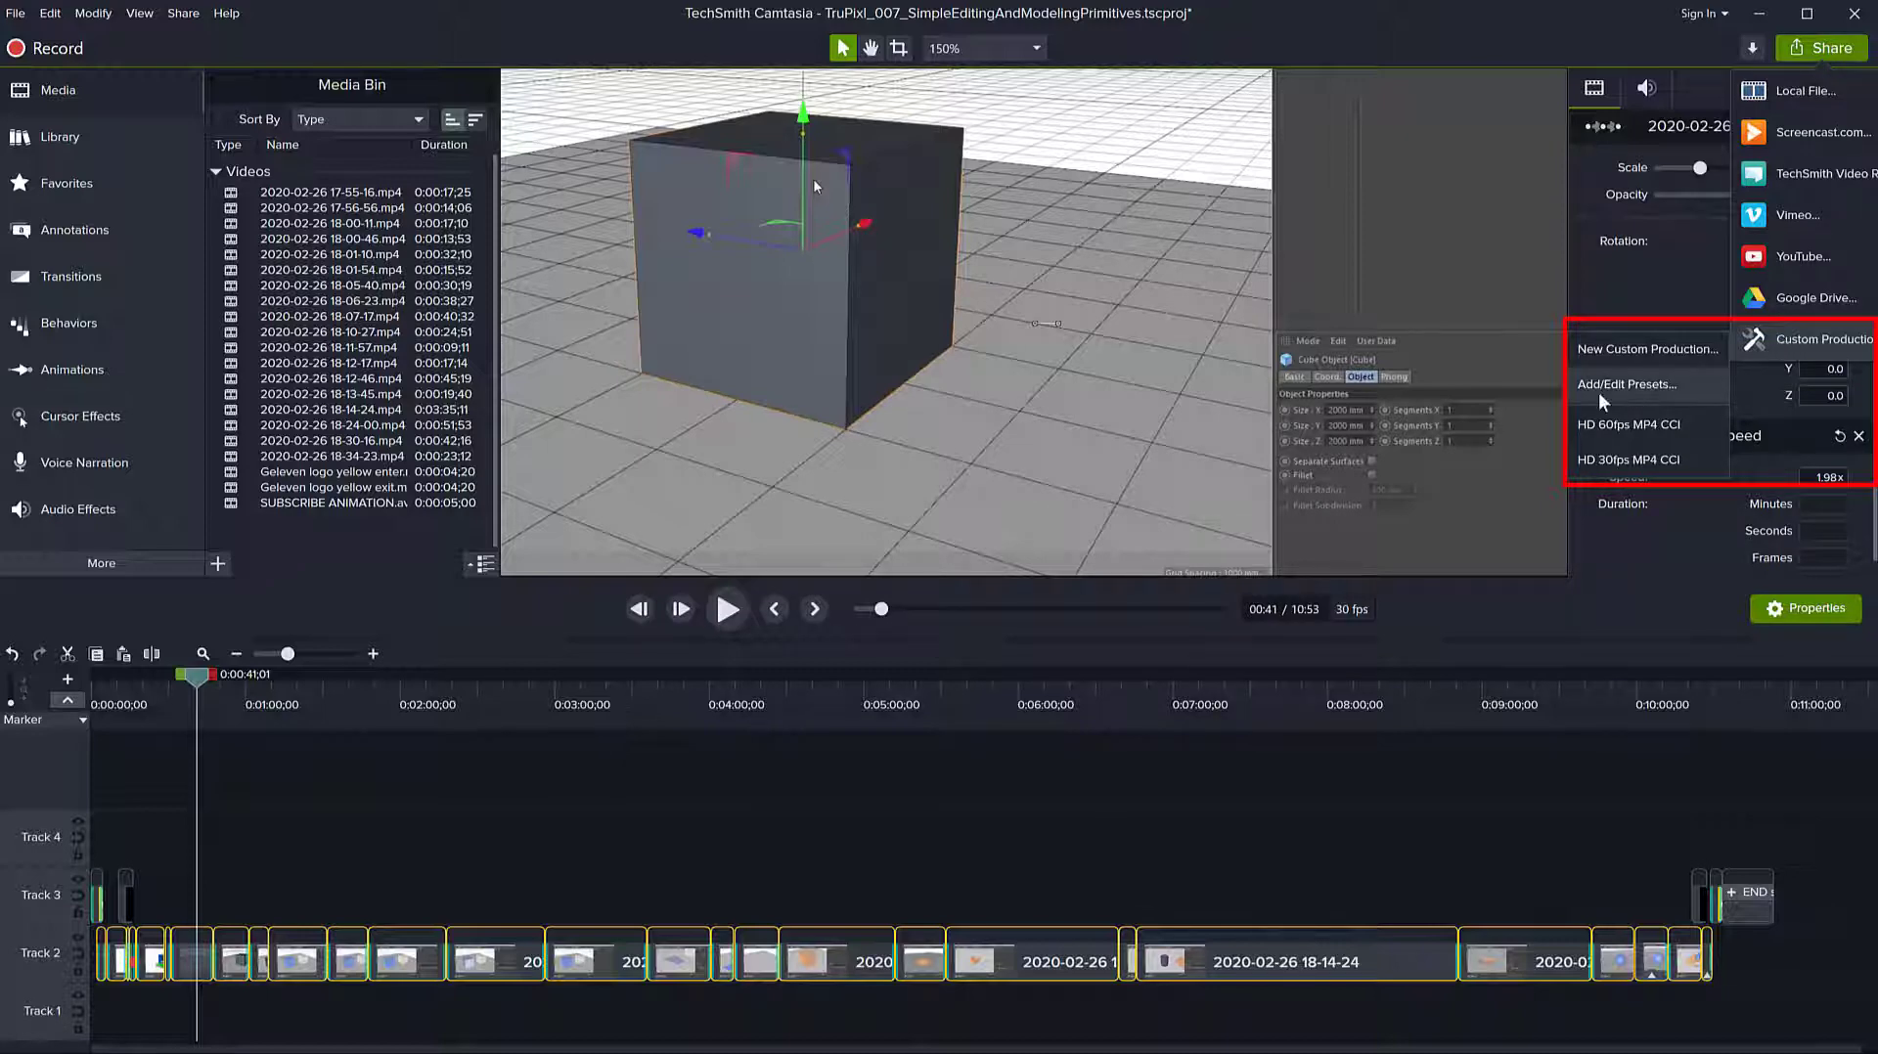
left_click(1649, 392)
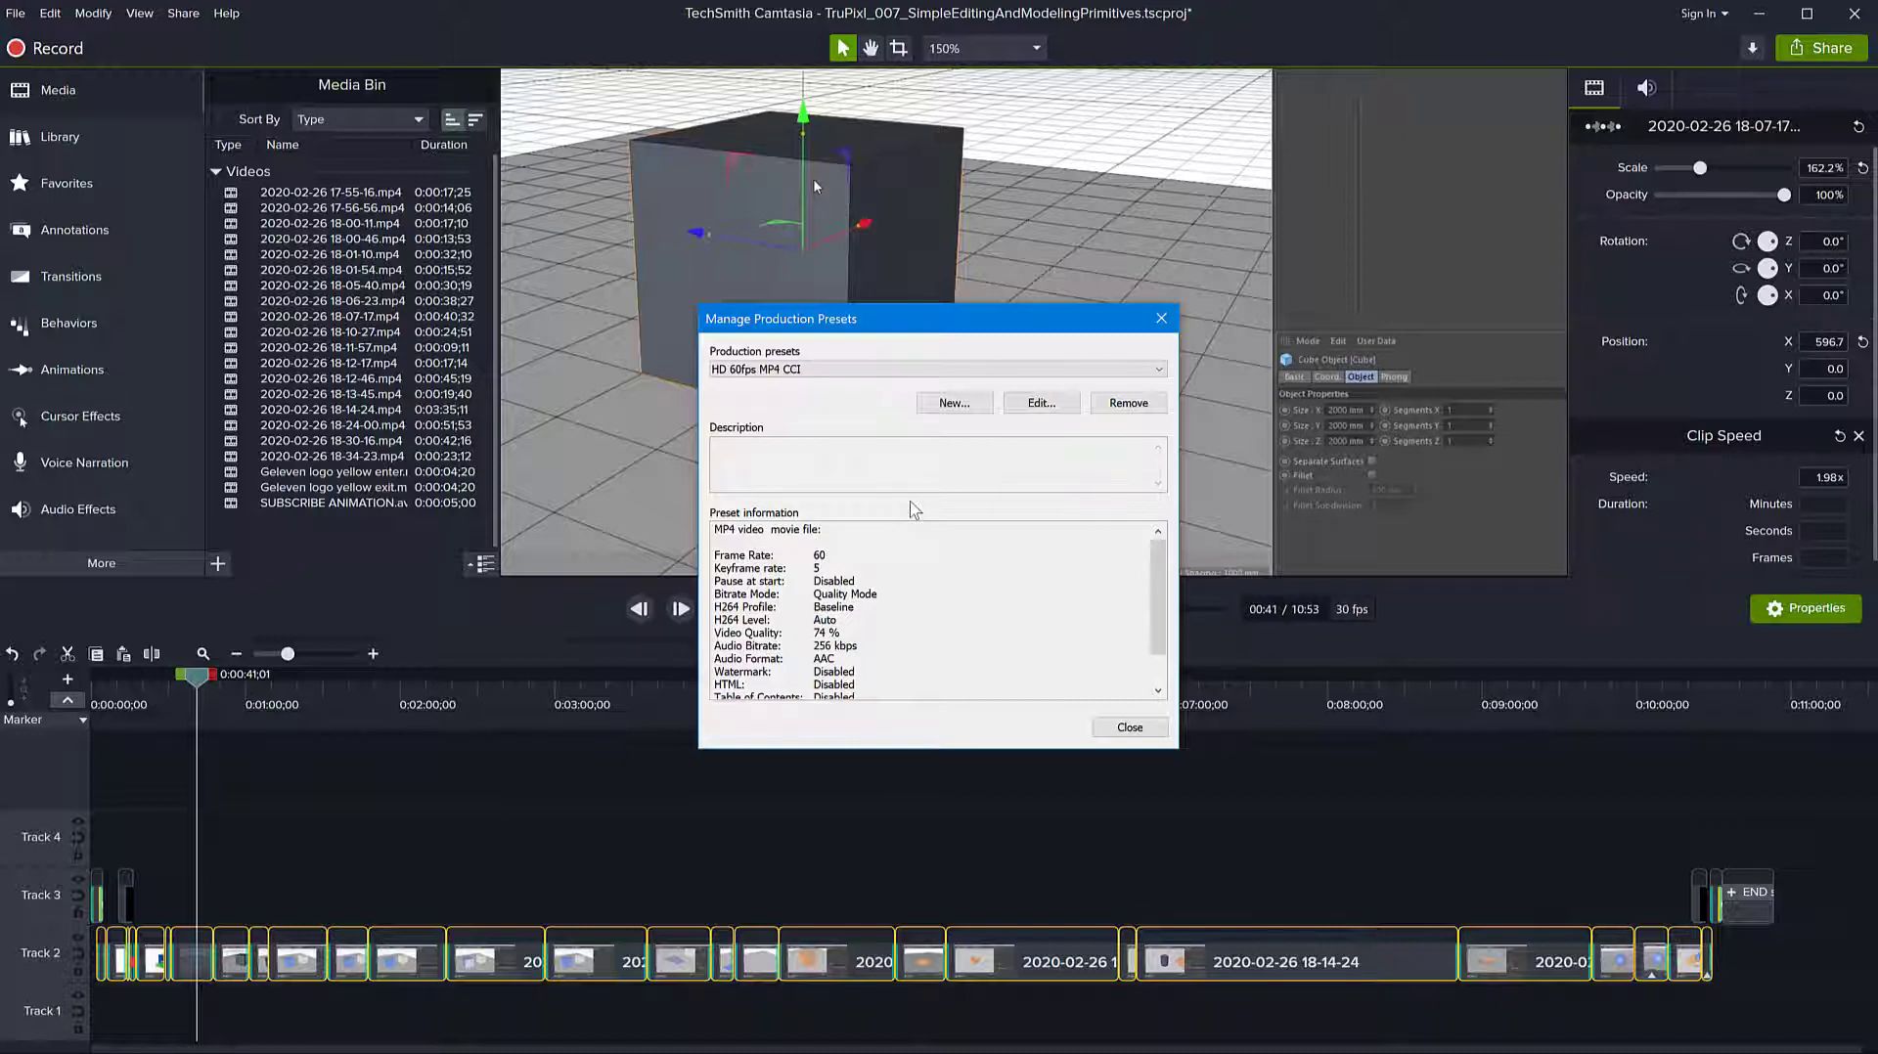
left_click(910, 370)
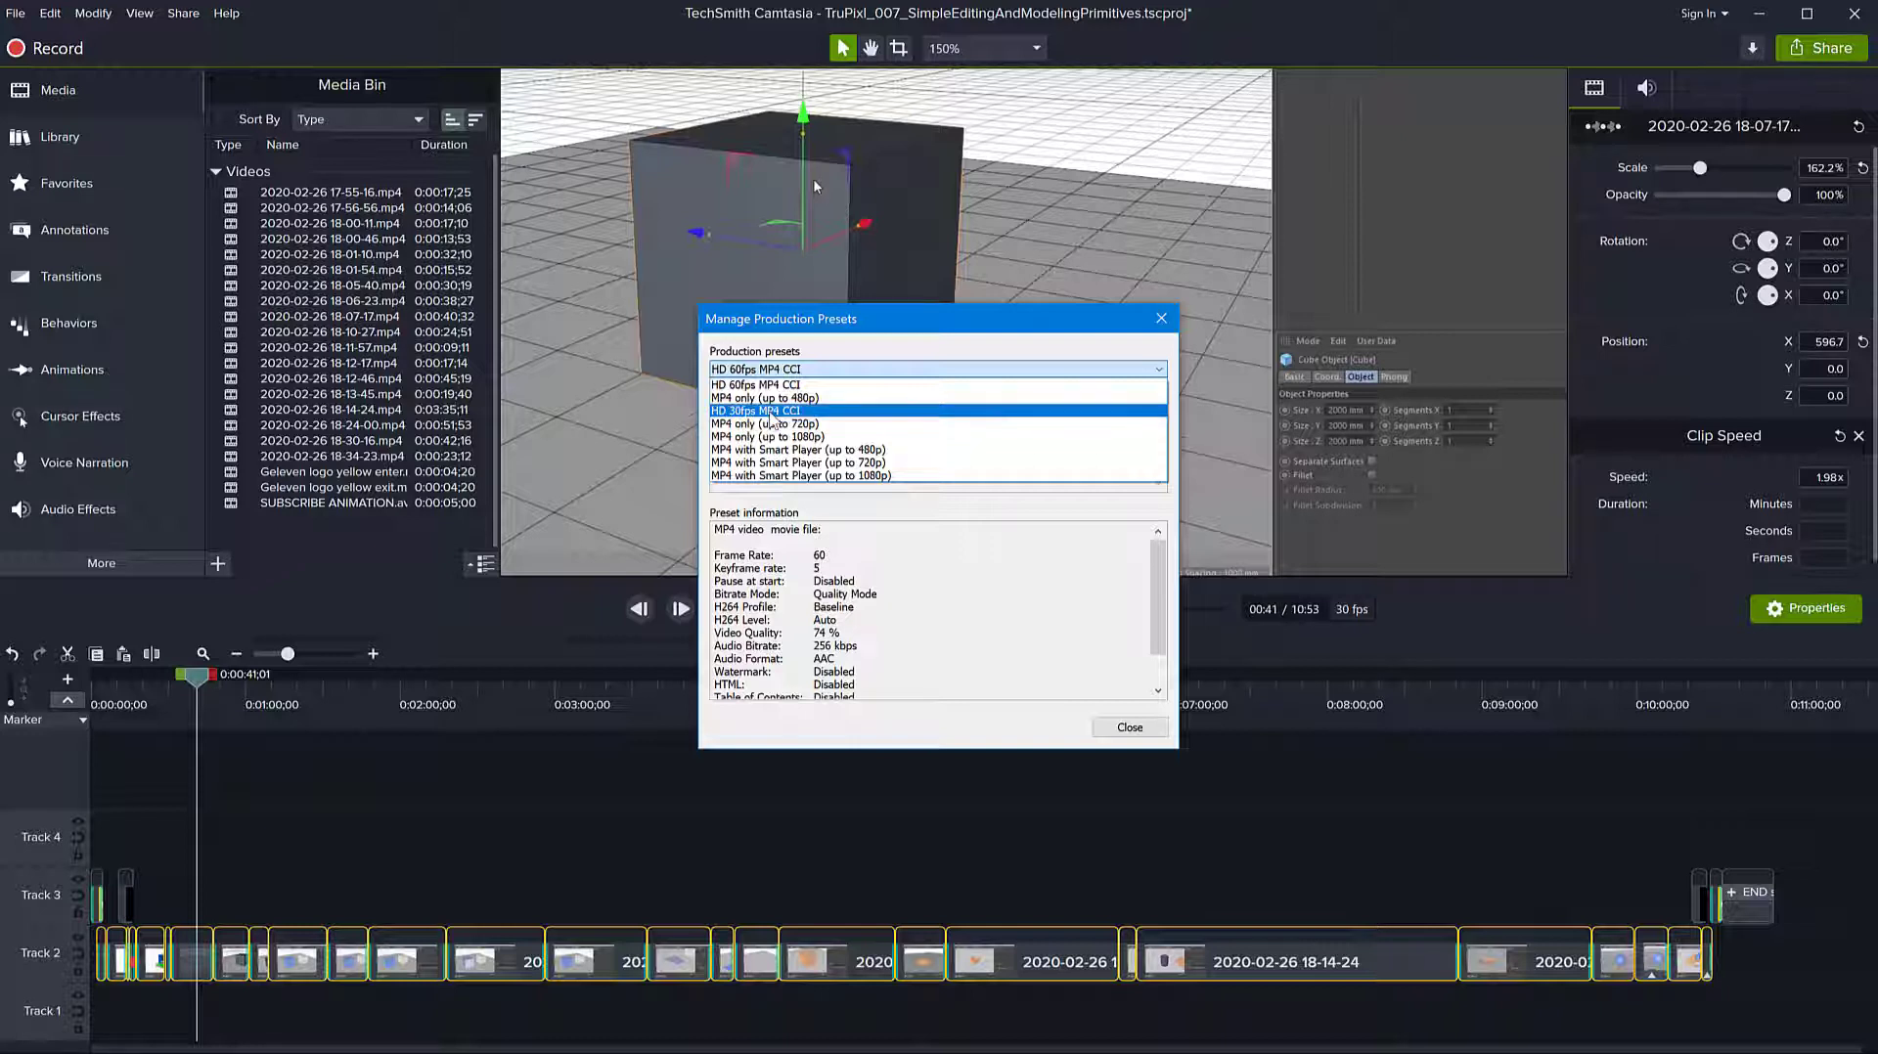
left_click(783, 384)
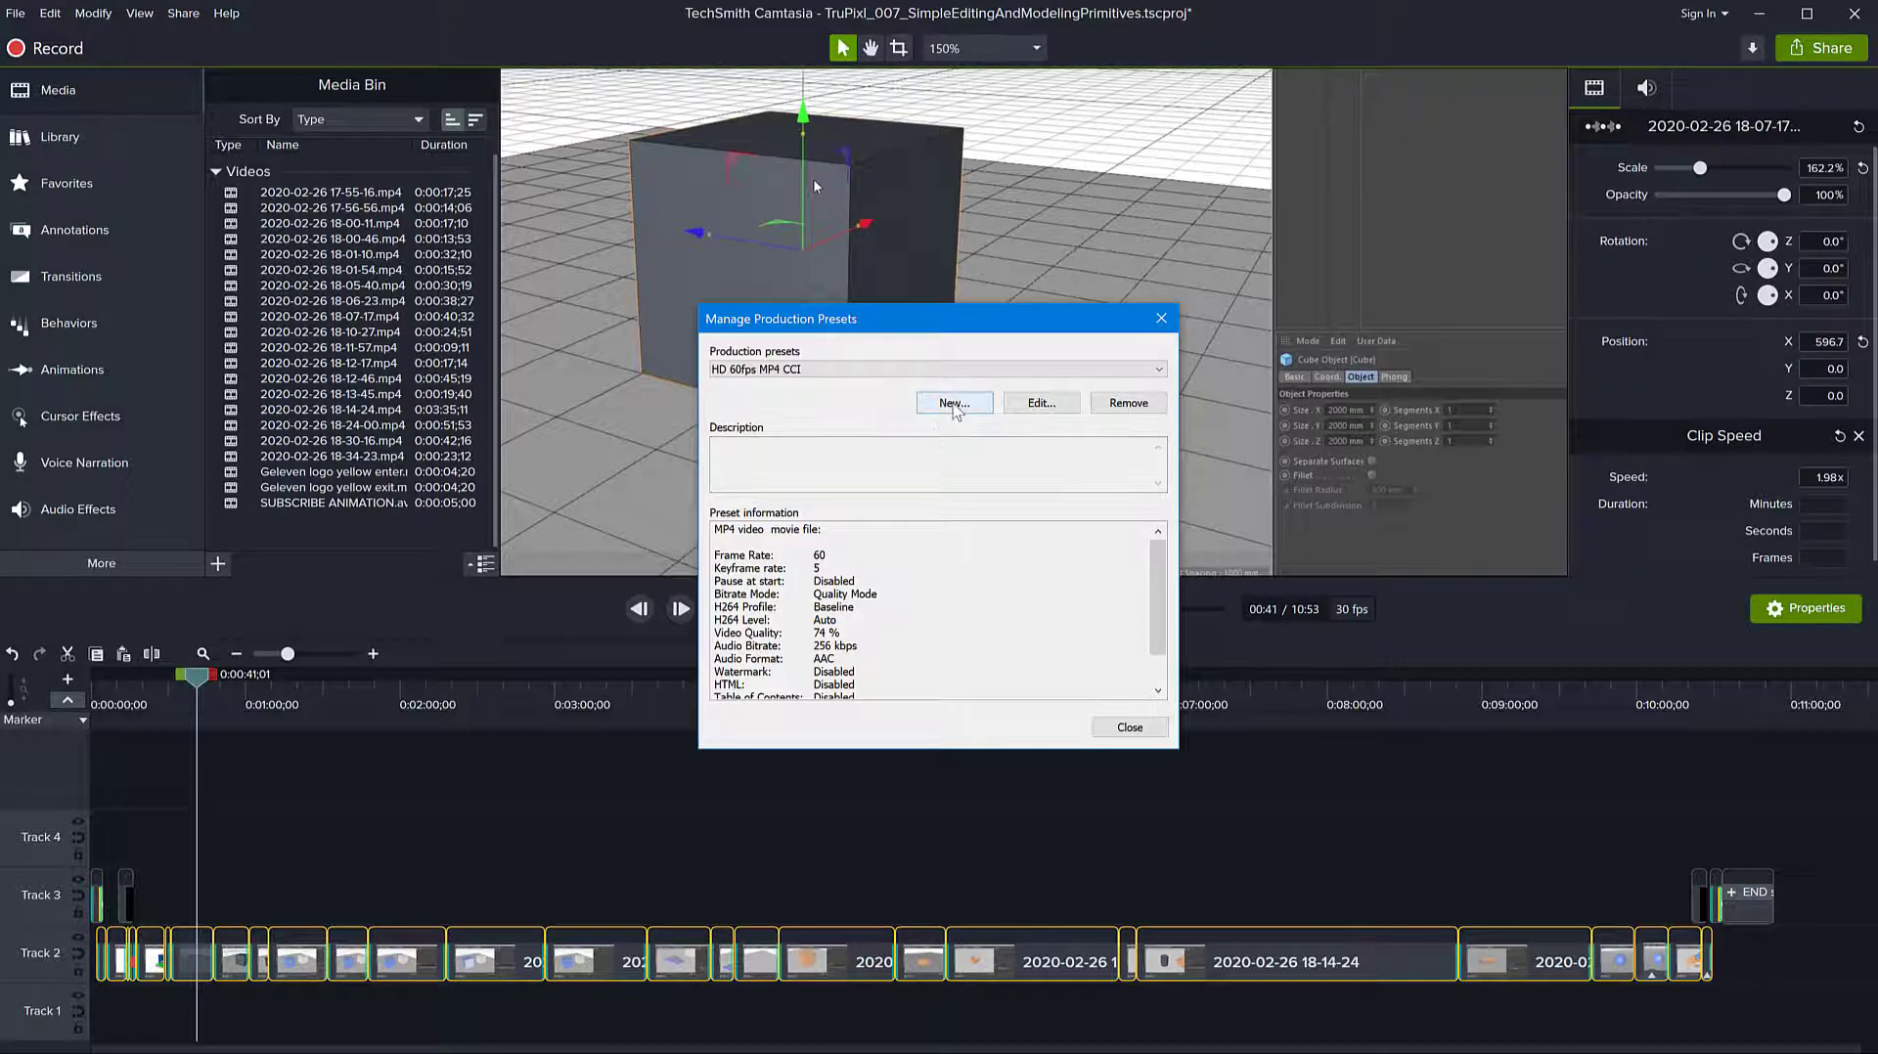
Step: Name a new MP4 production preset '30-fps max quality' and advance to its Smart Player options
left_click(955, 404)
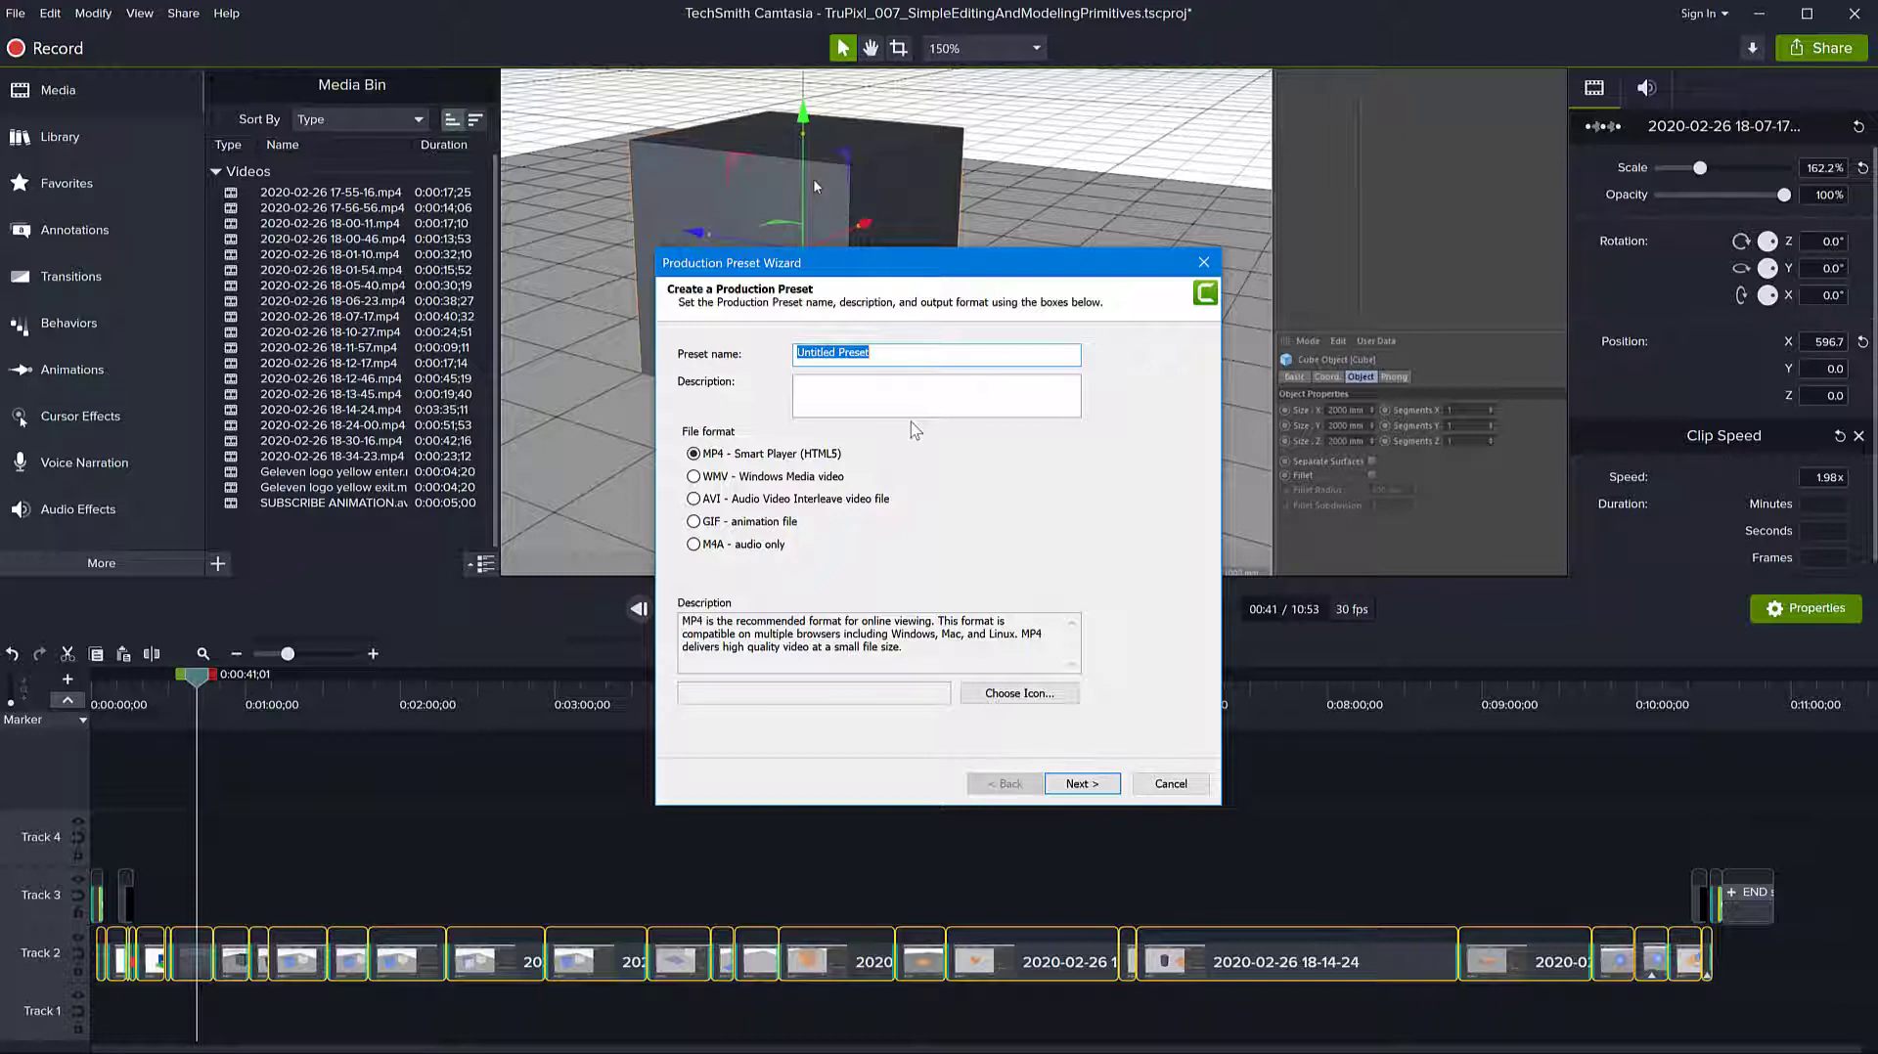
type("30-")
type("fps max")
type(" quality")
left_click(937, 402)
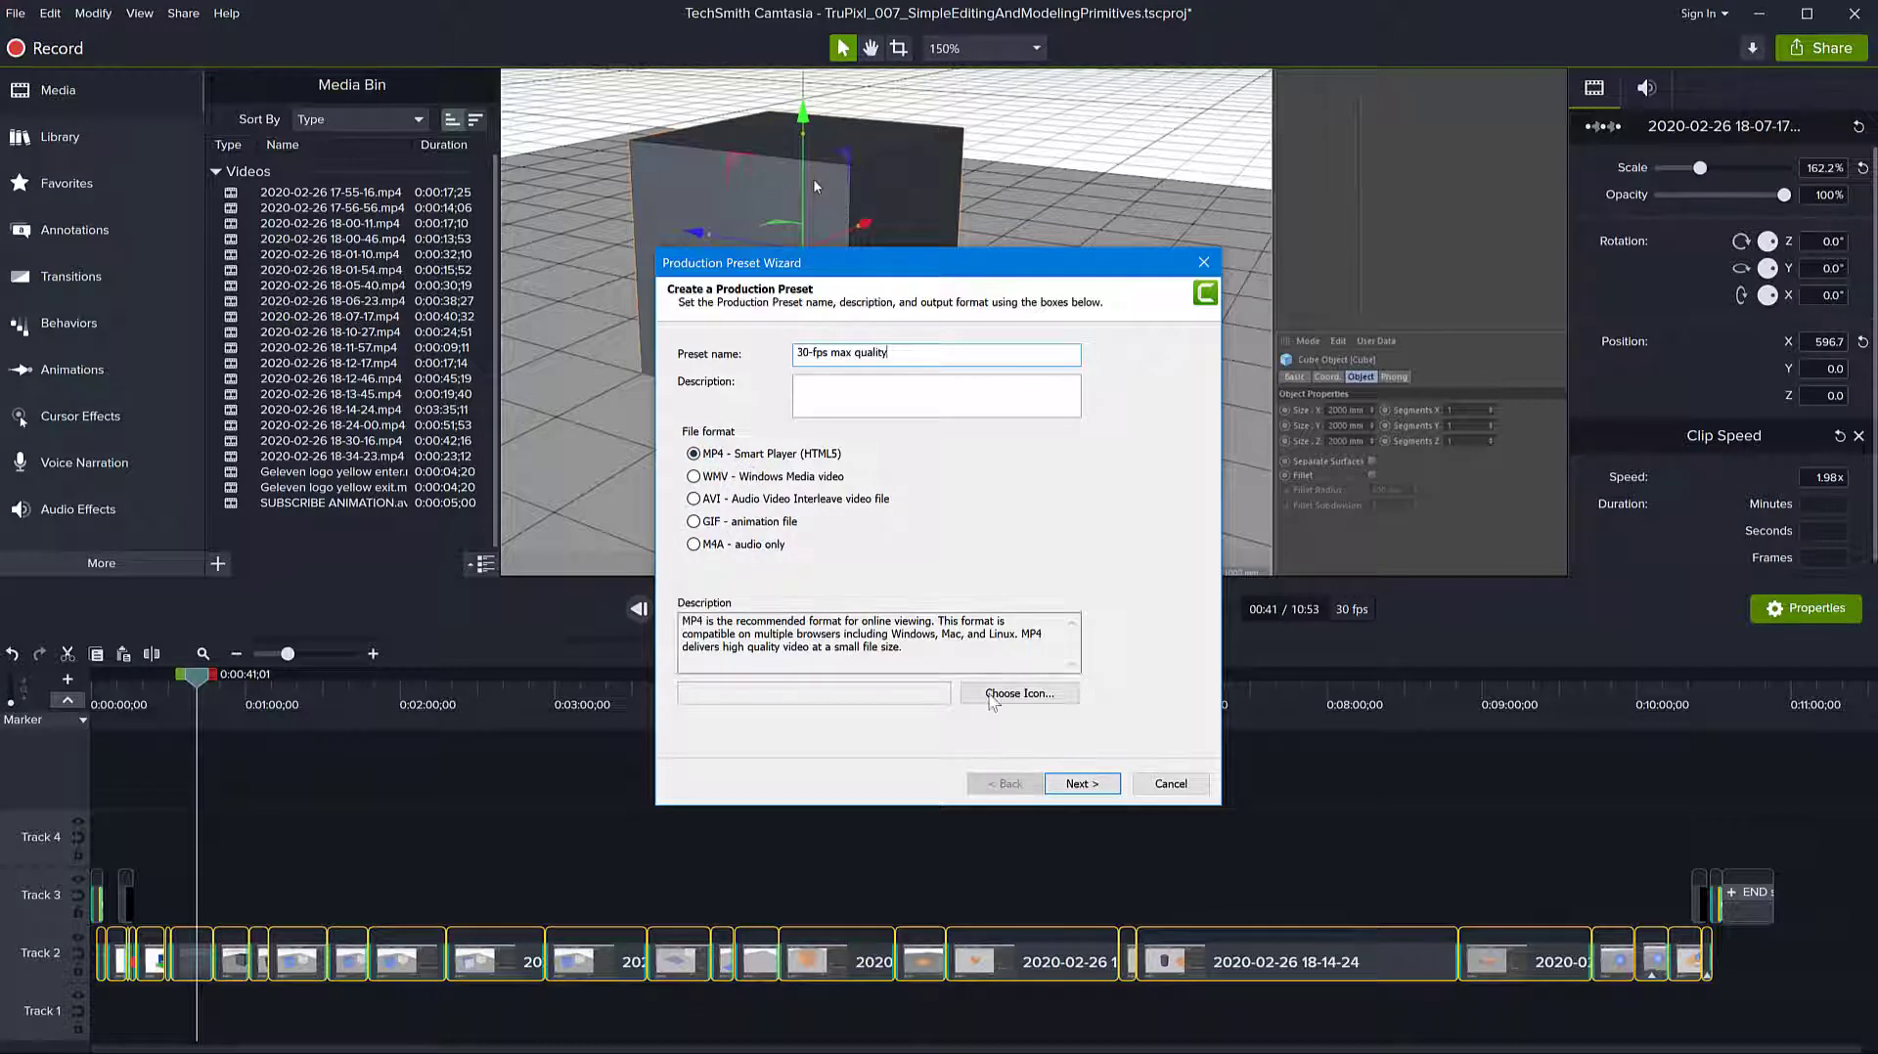
left_click(1073, 785)
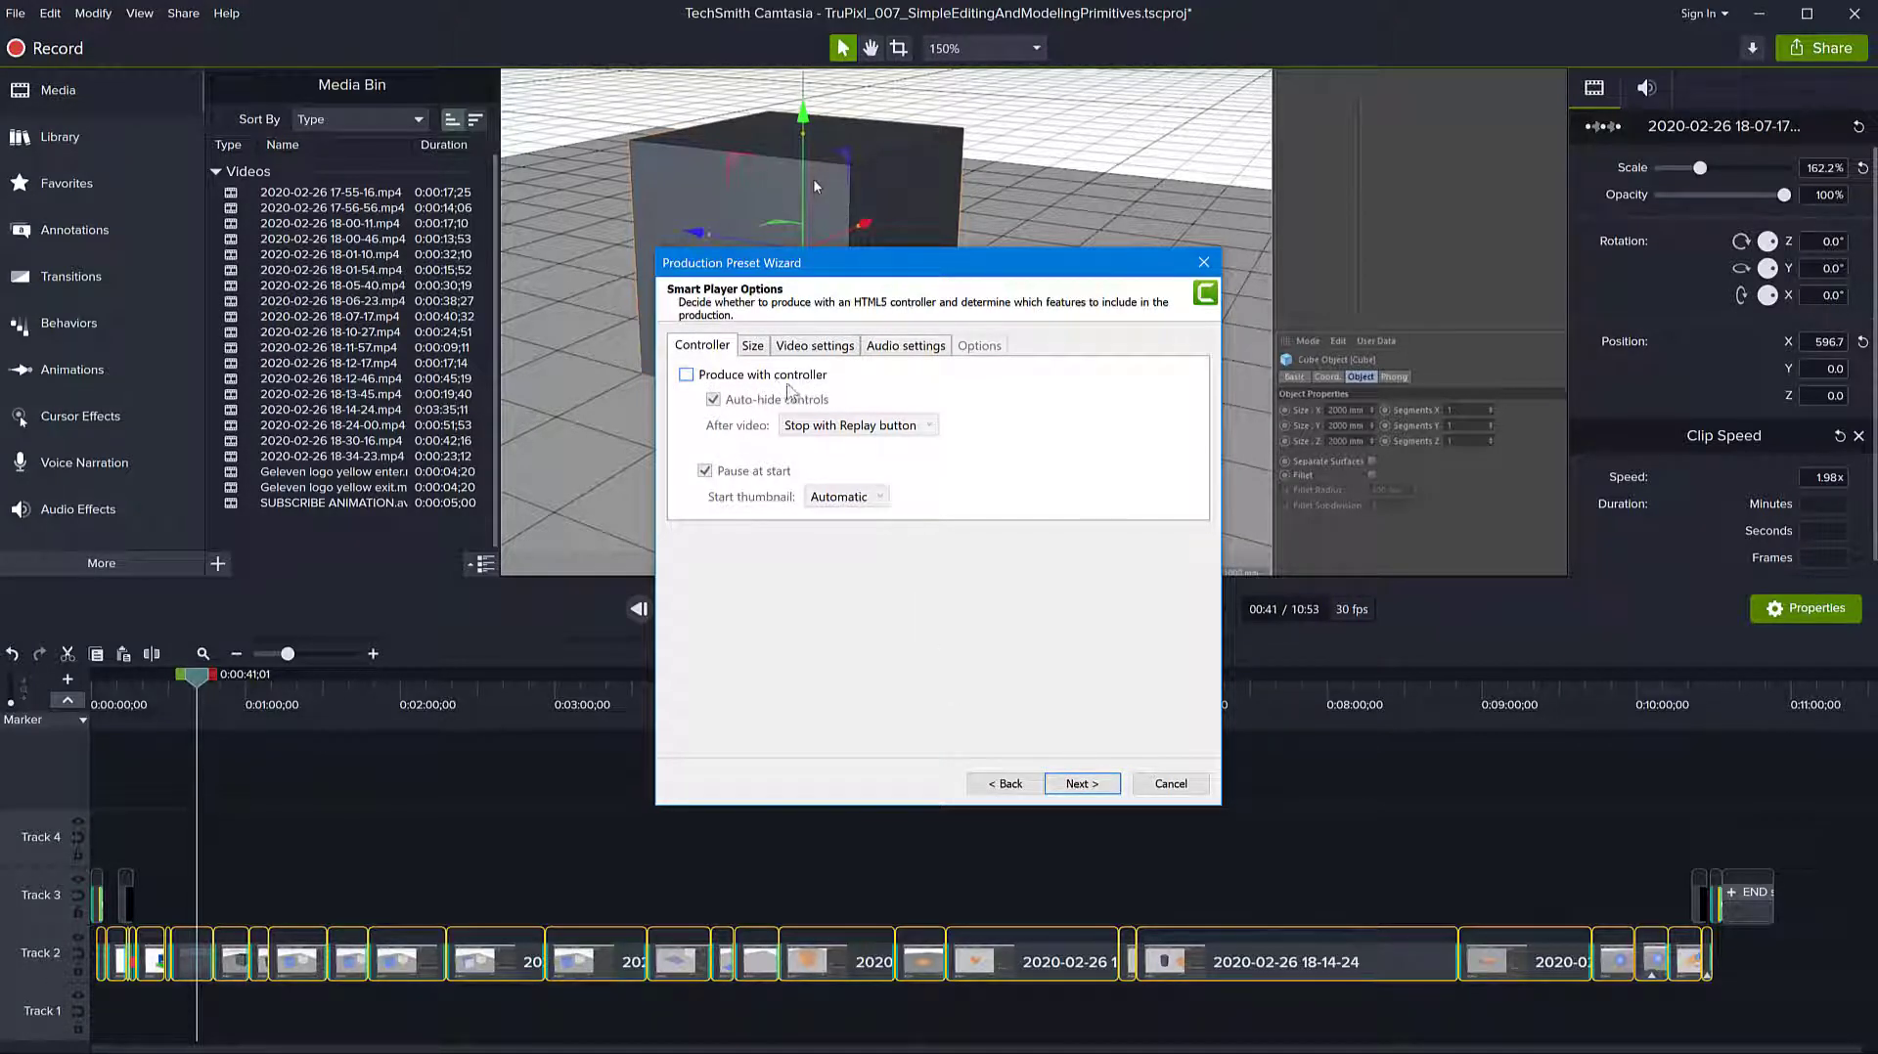
Step: Set the preset's frame rate to 30 fps, keep 256 kbps audio, and finish it
left_click(753, 347)
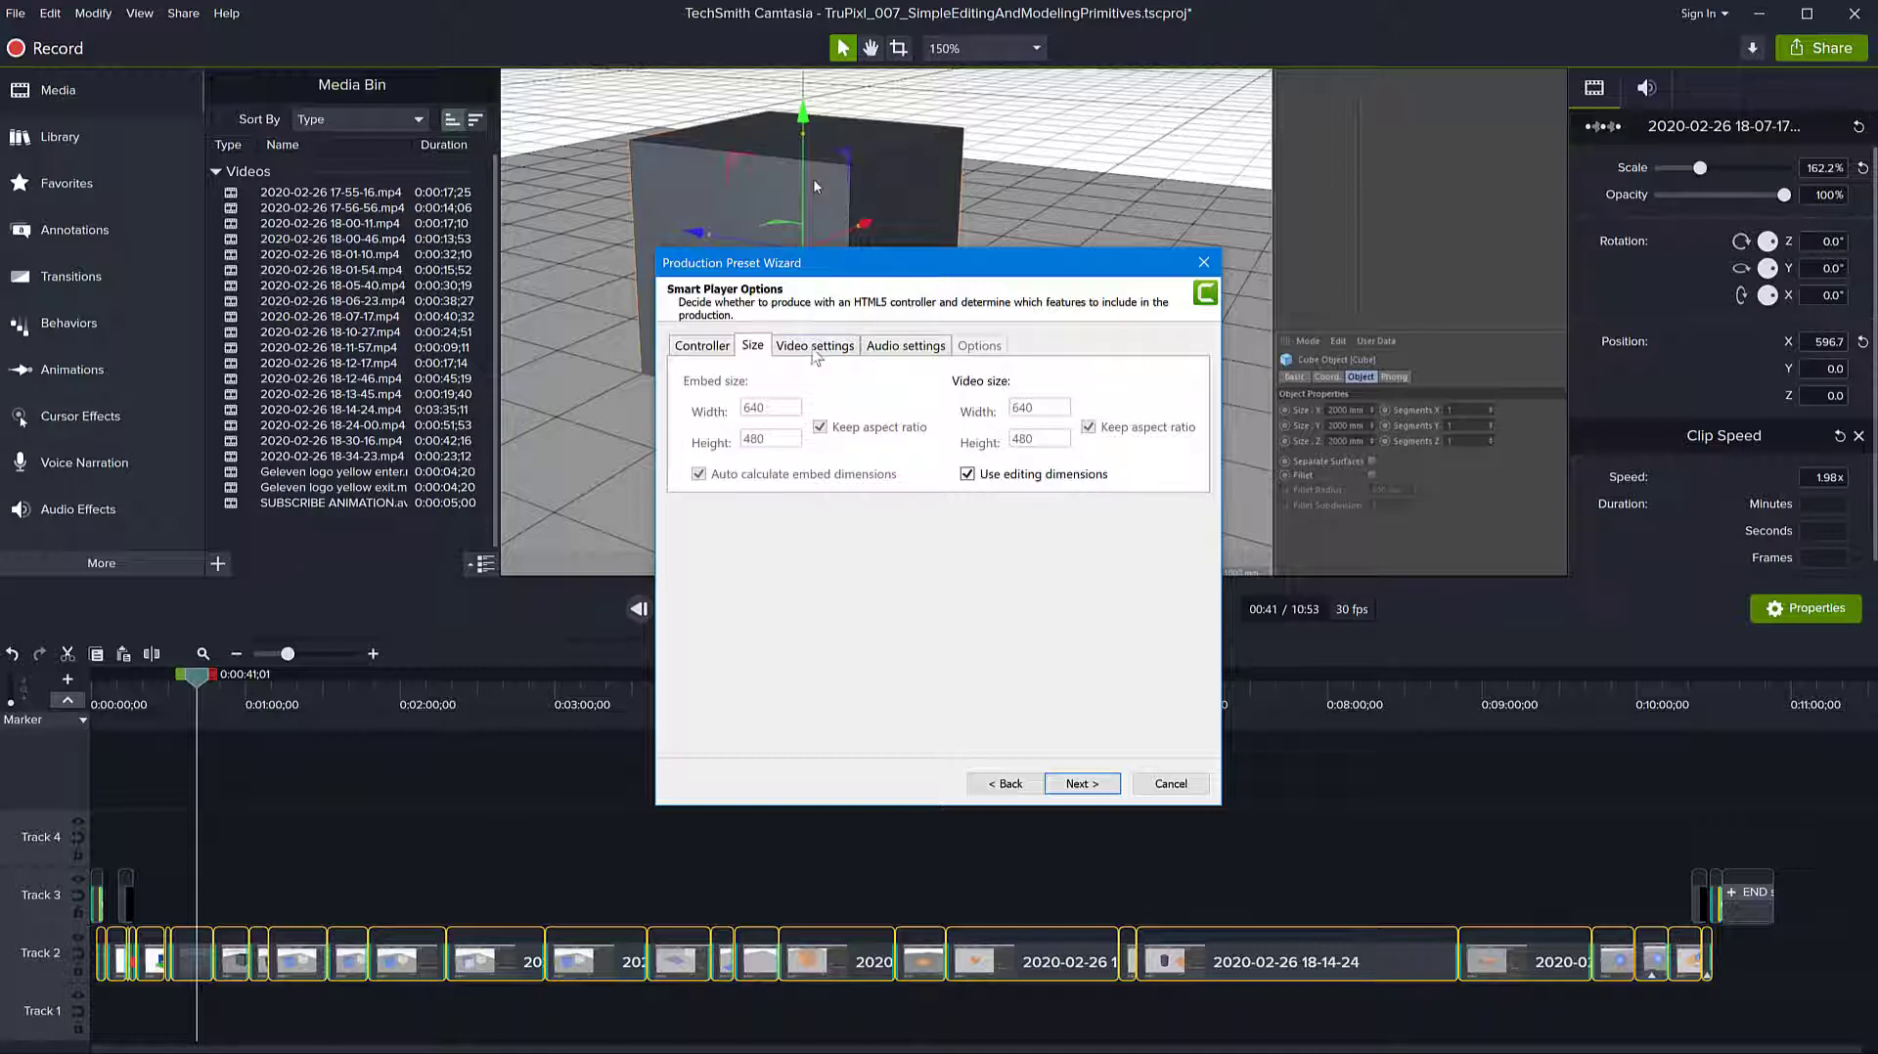
left_click(817, 354)
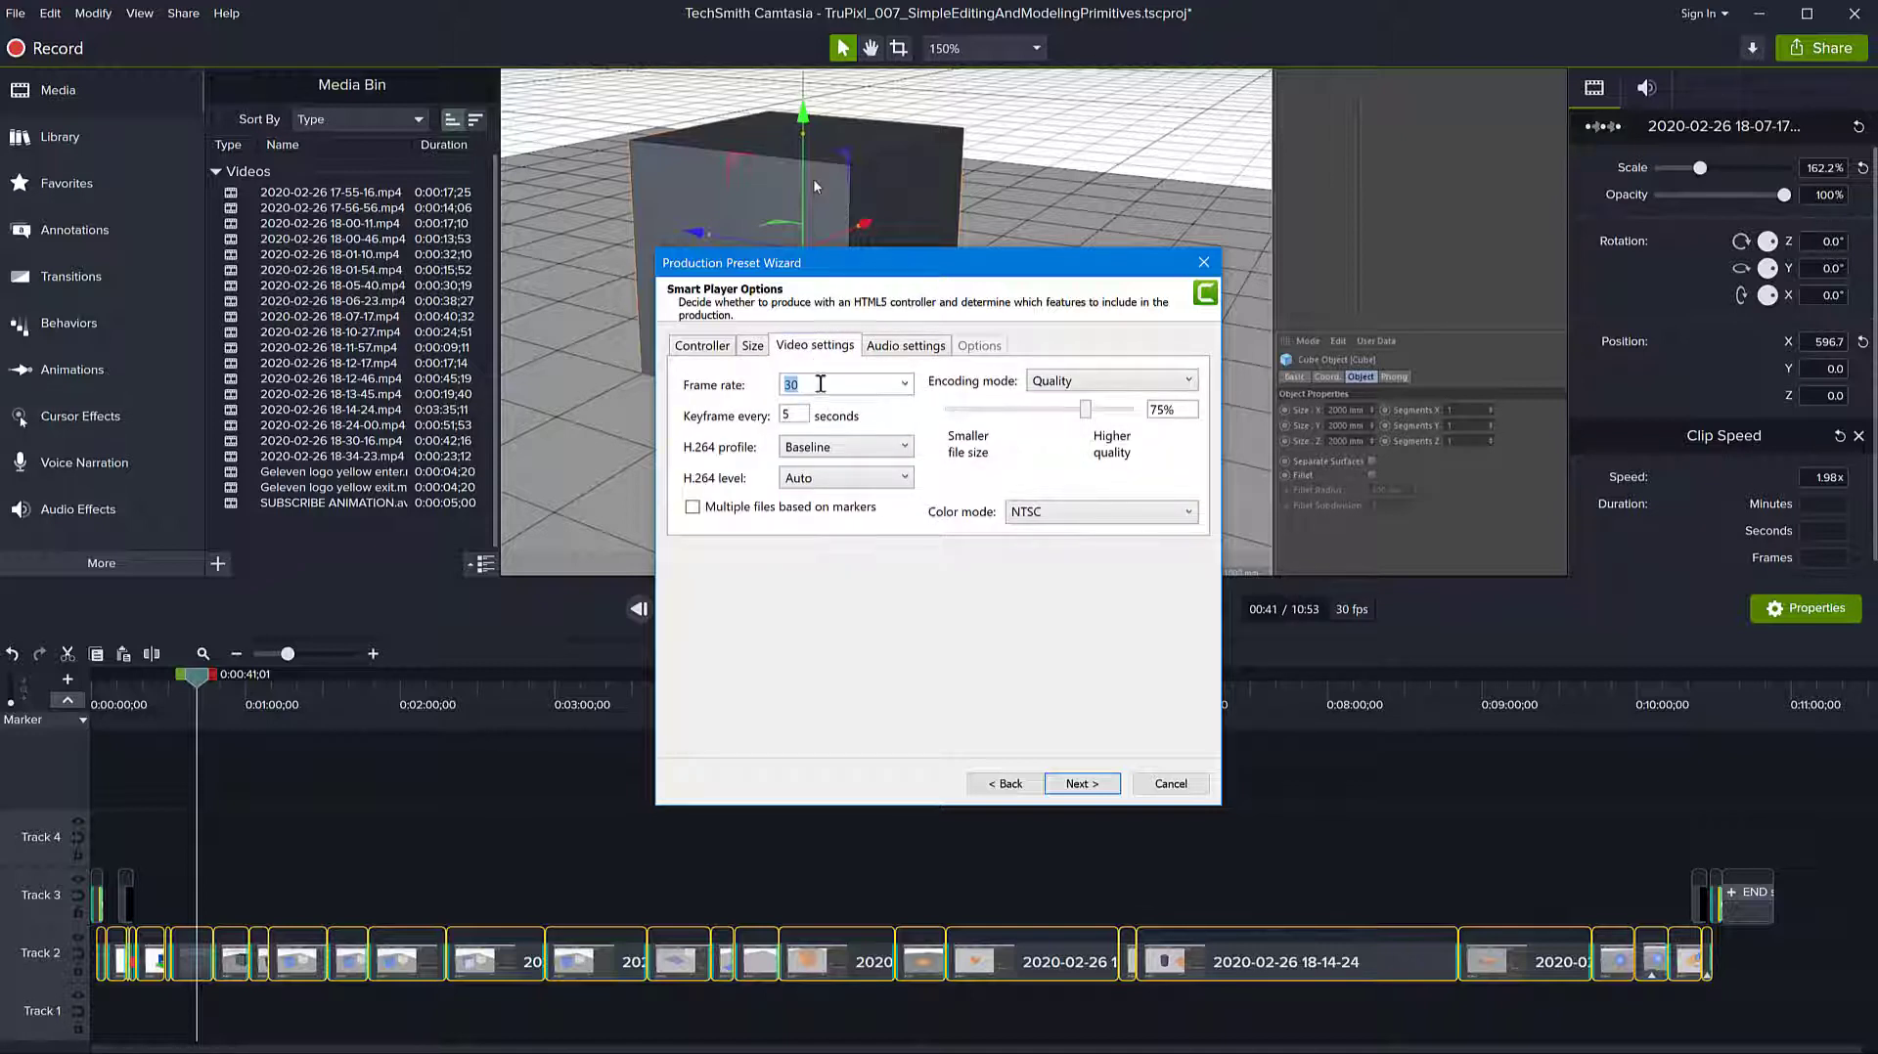
left_click(906, 388)
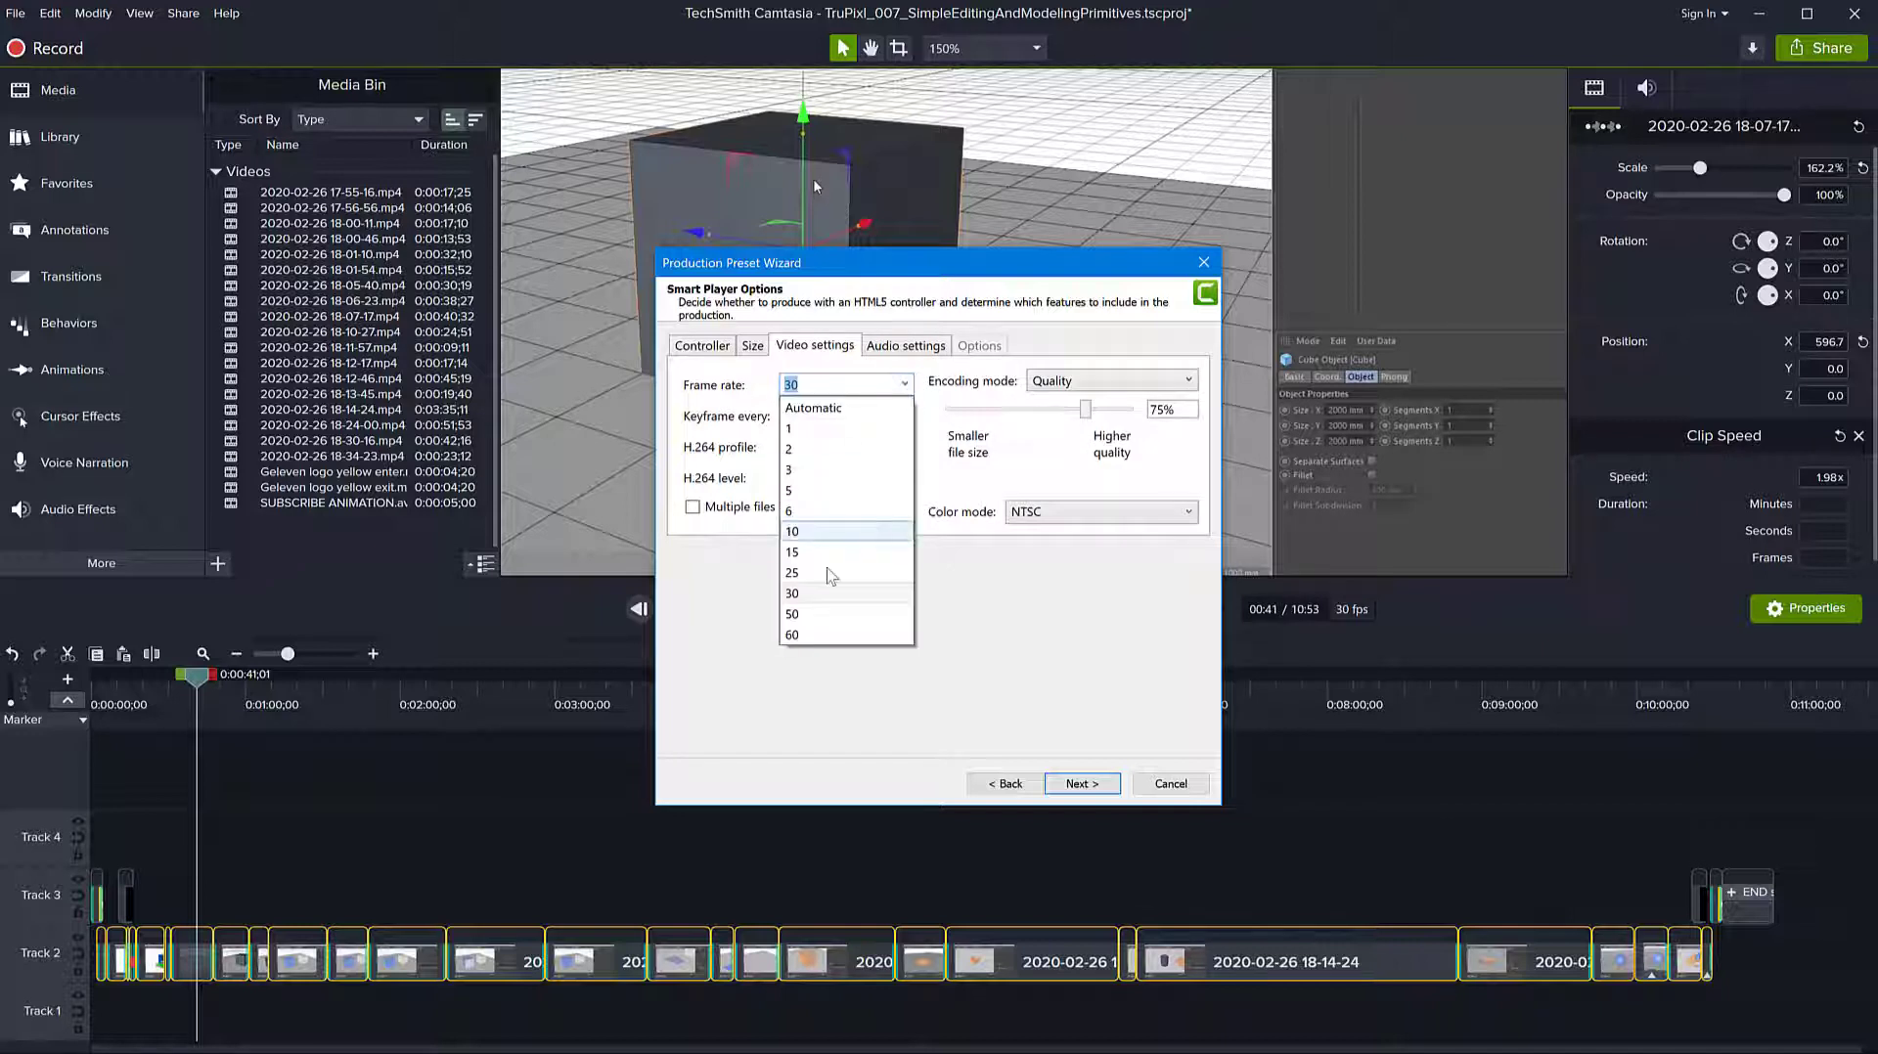
left_click(822, 697)
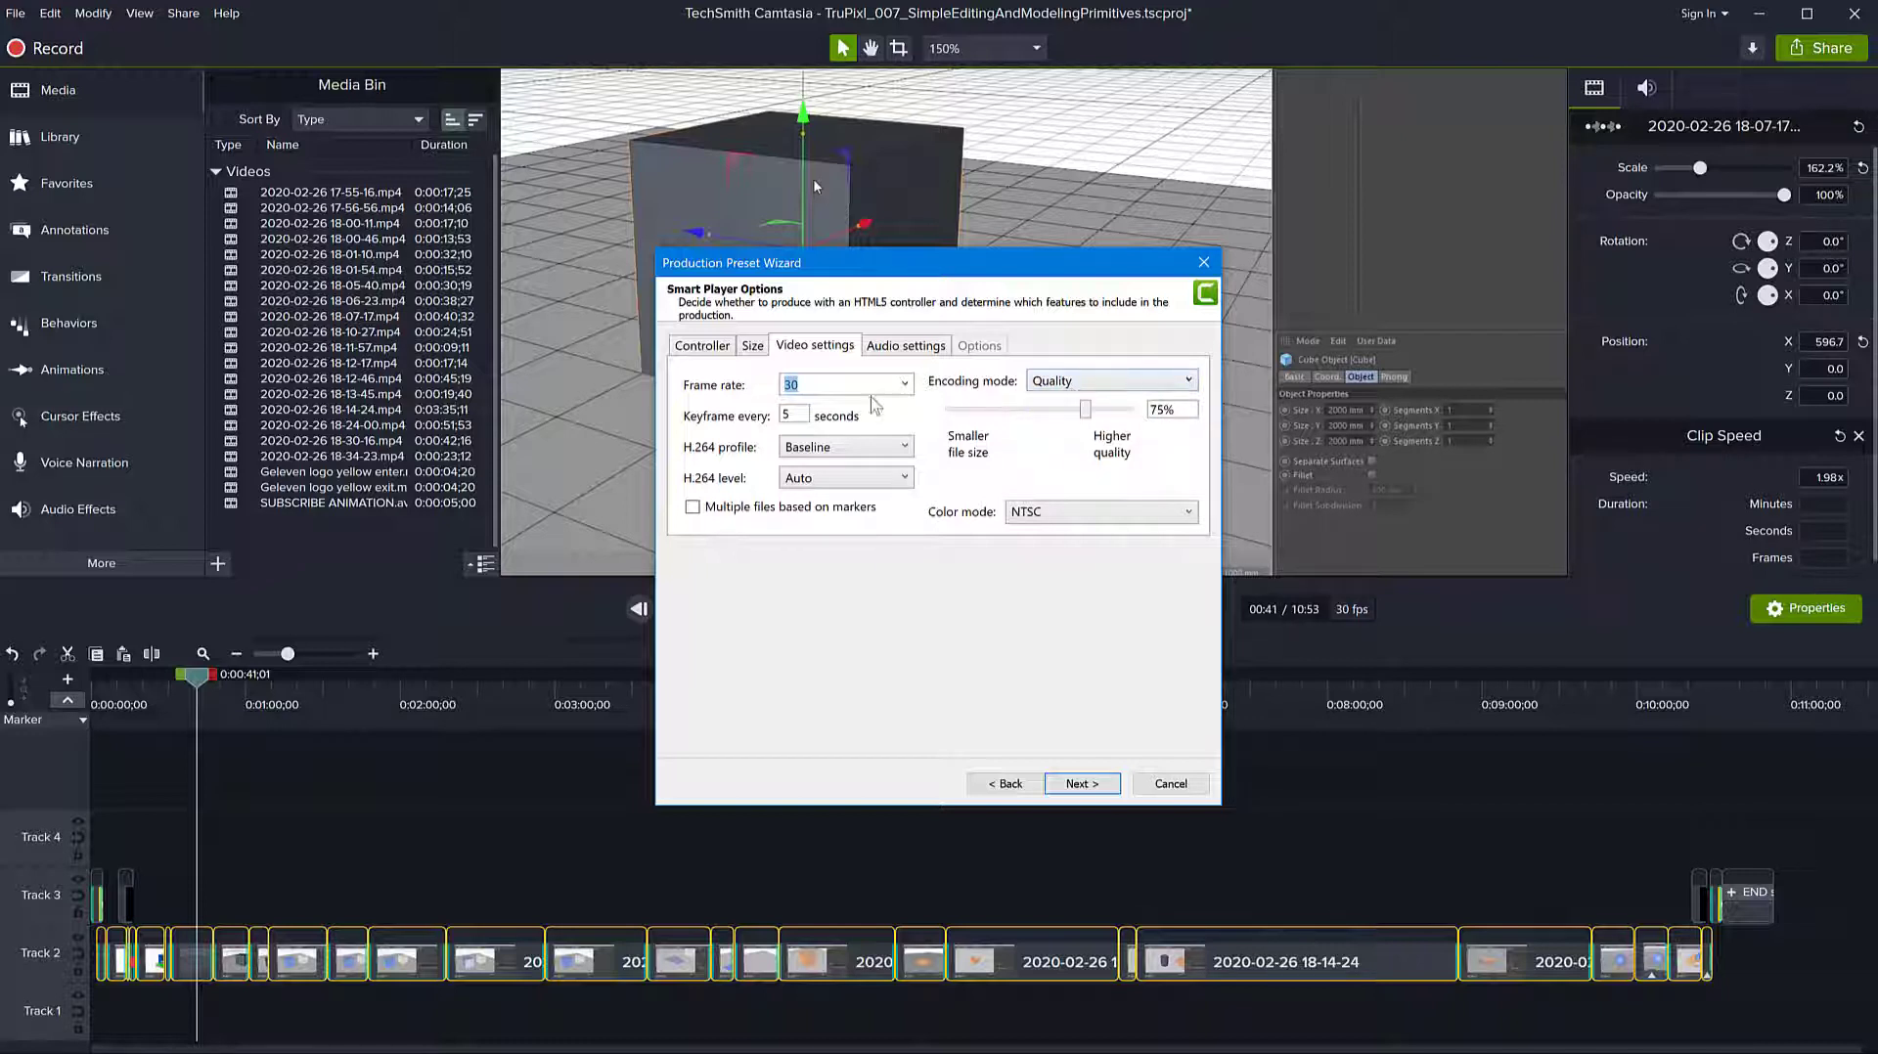
left_click(920, 352)
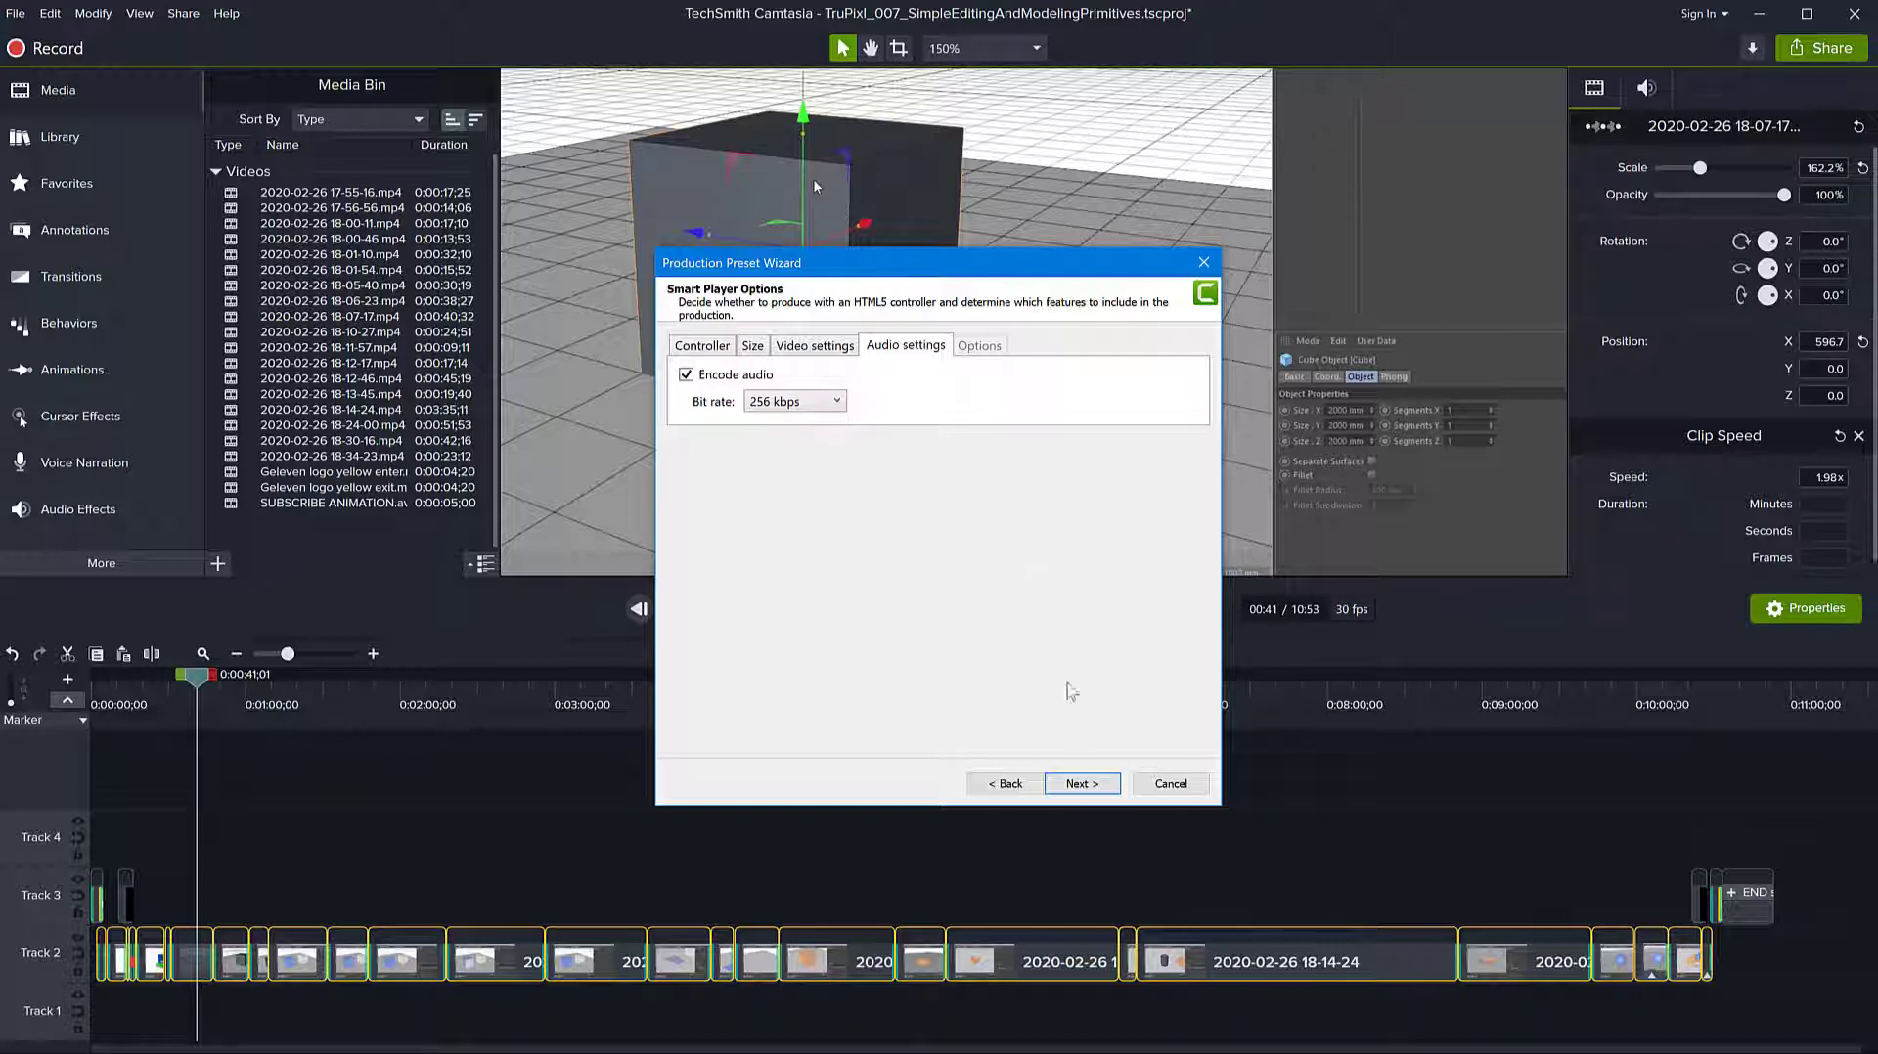
left_click(1082, 784)
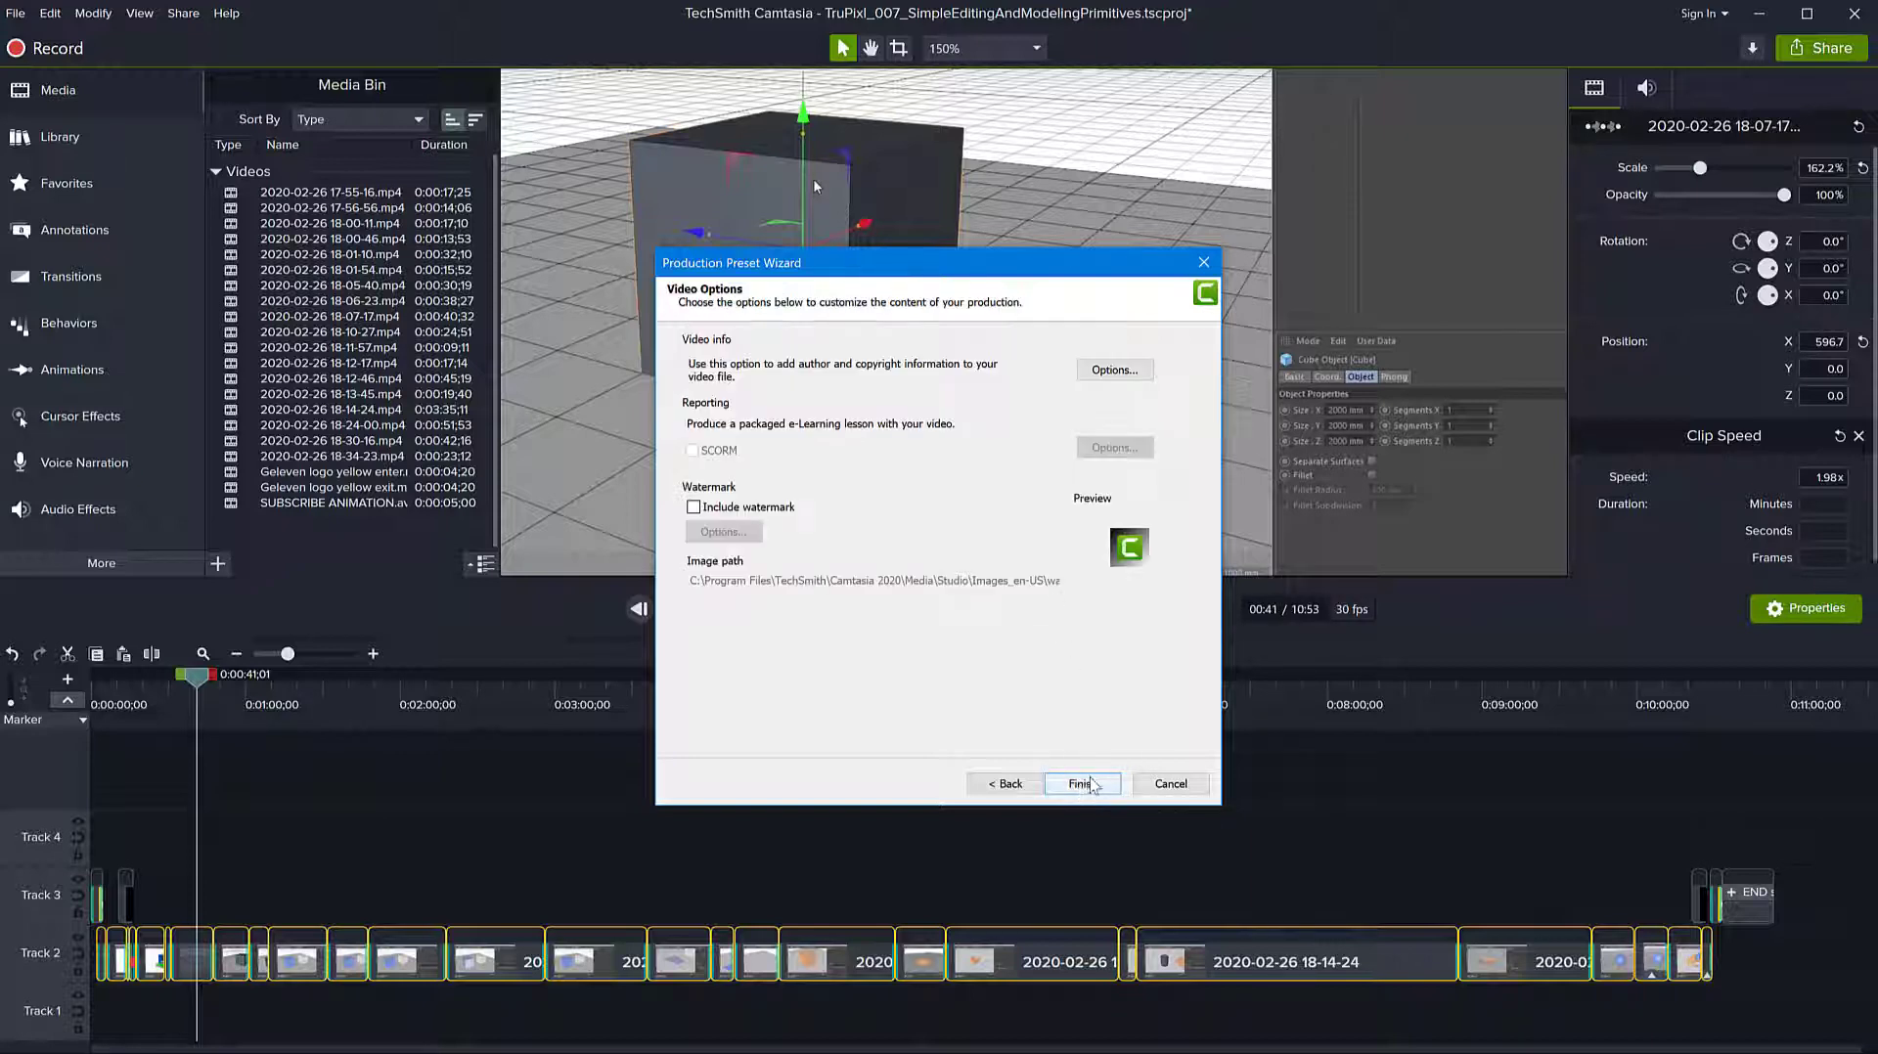
left_click(1086, 785)
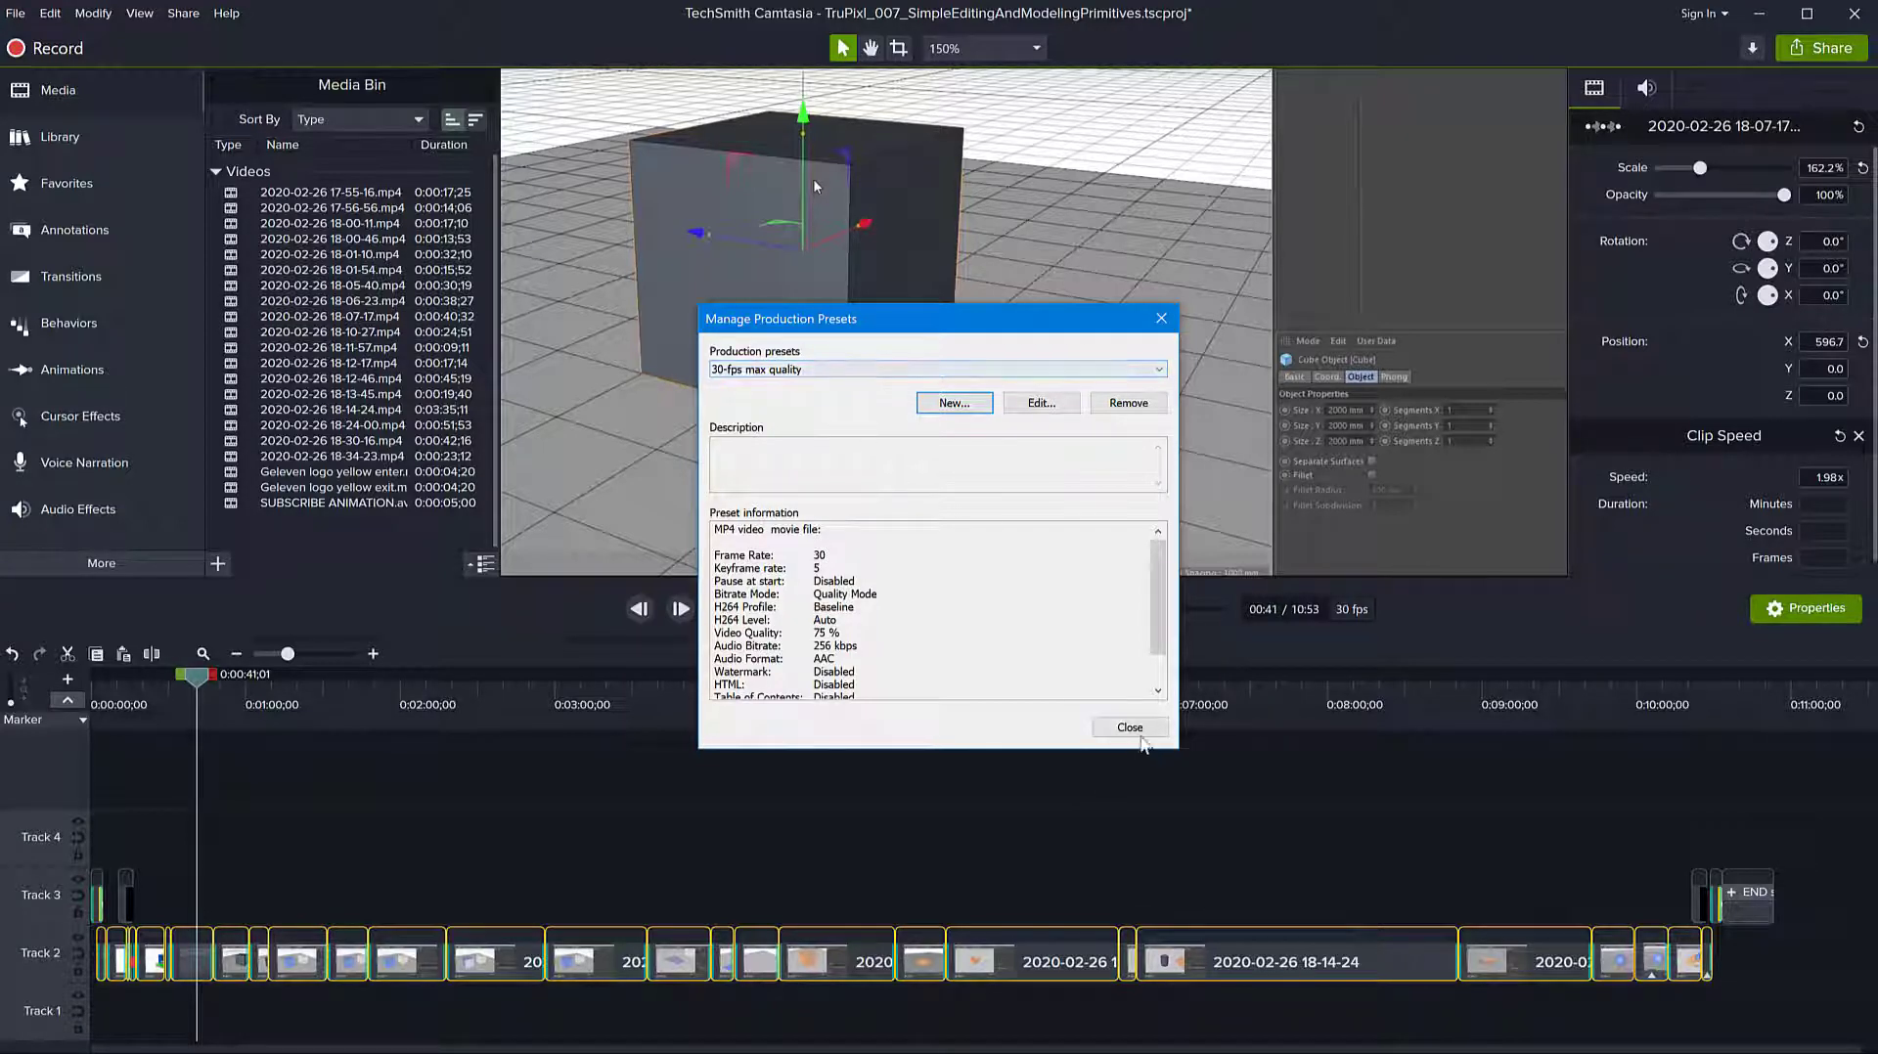
Step: Close the Manage Production Presets dialog to return to the episode timeline
left_click(1140, 739)
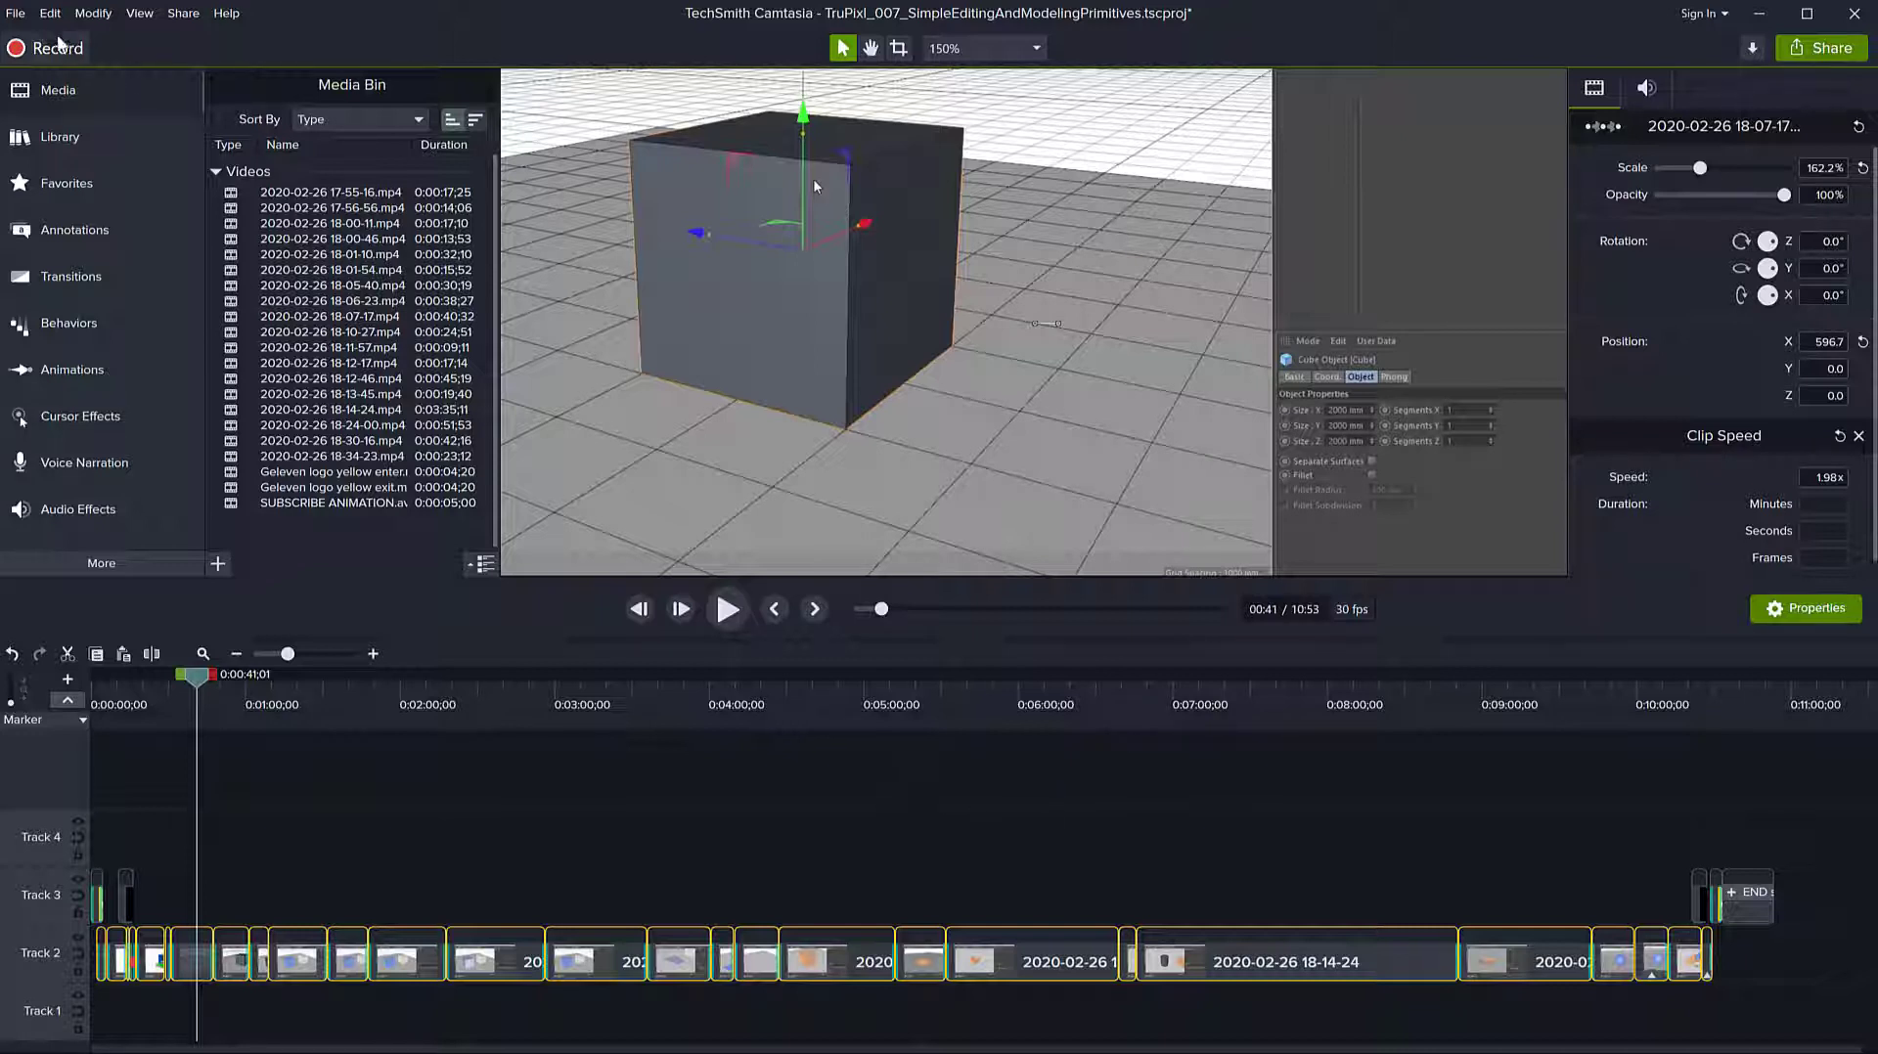
left_click(50, 13)
Step: Narrow the Camtasia window and place the empty Batch Production Select Files dialog at lower left
left_click(448, 44)
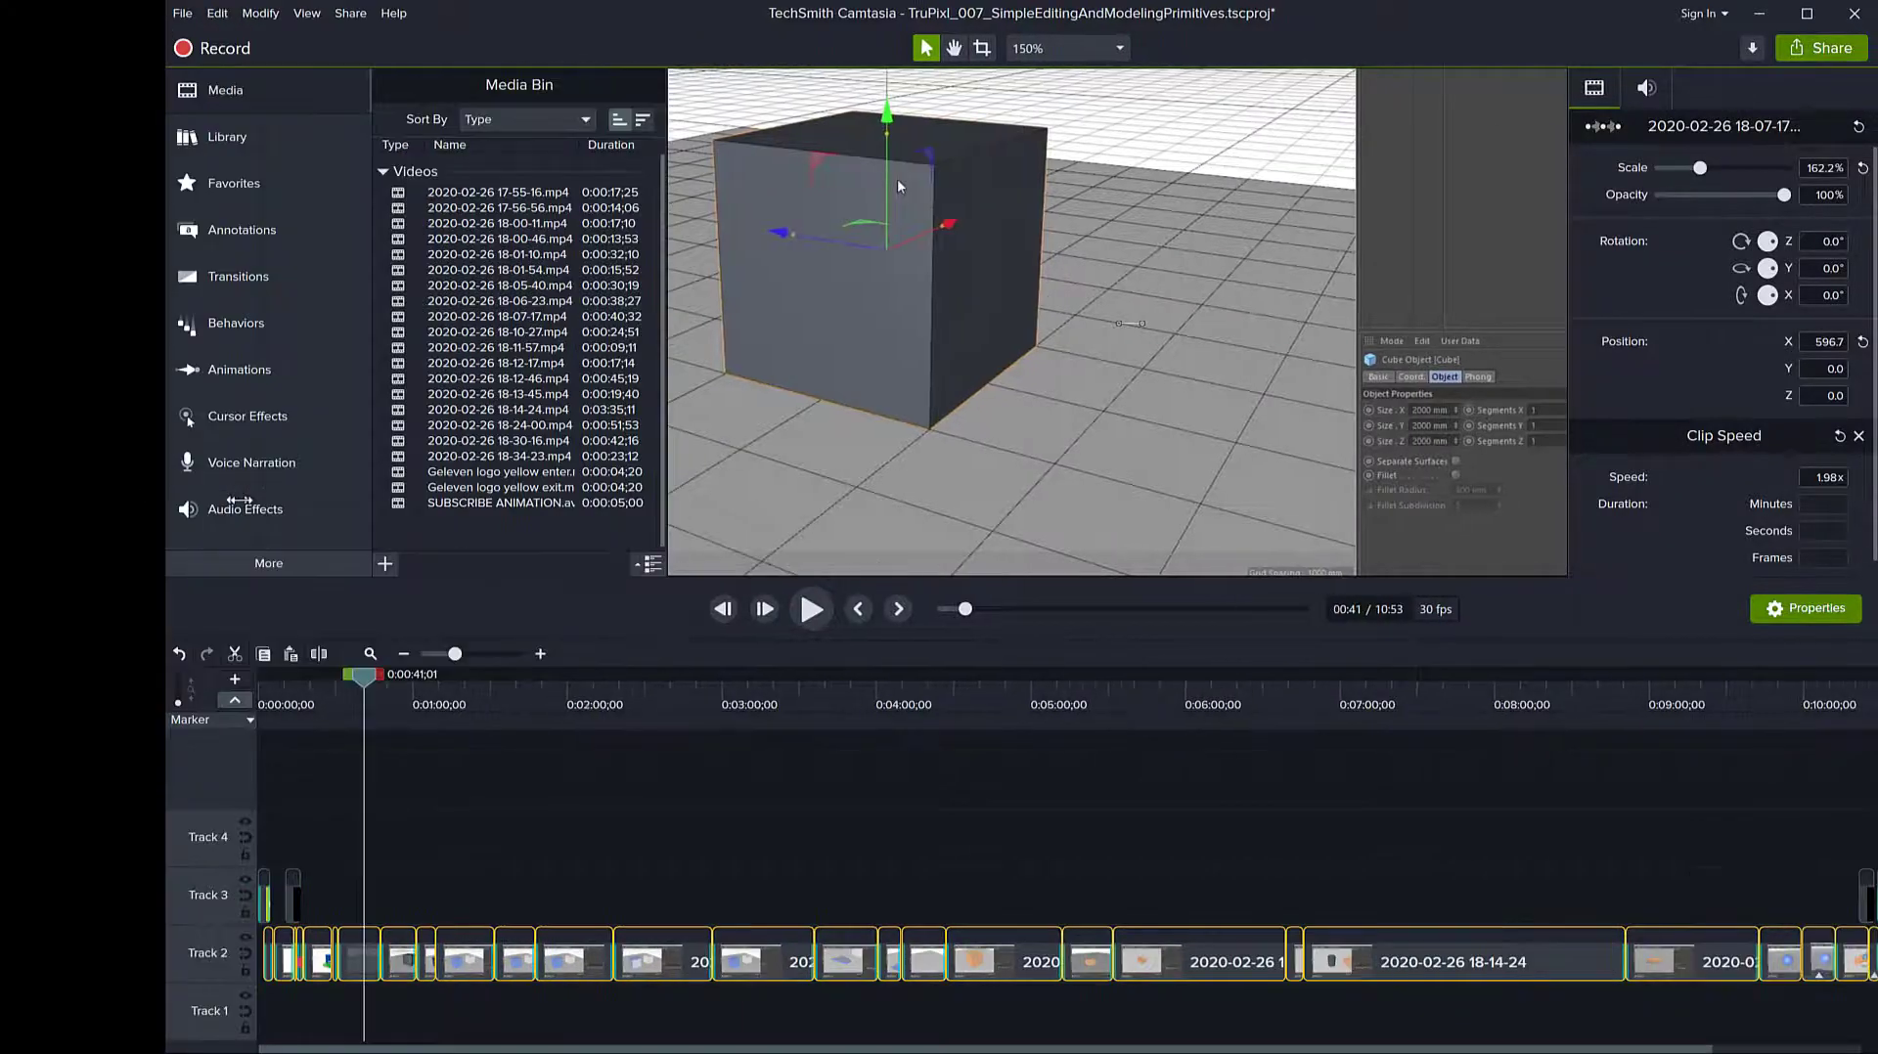
left_click_drag(4, 499, 245, 499)
left_click(262, 13)
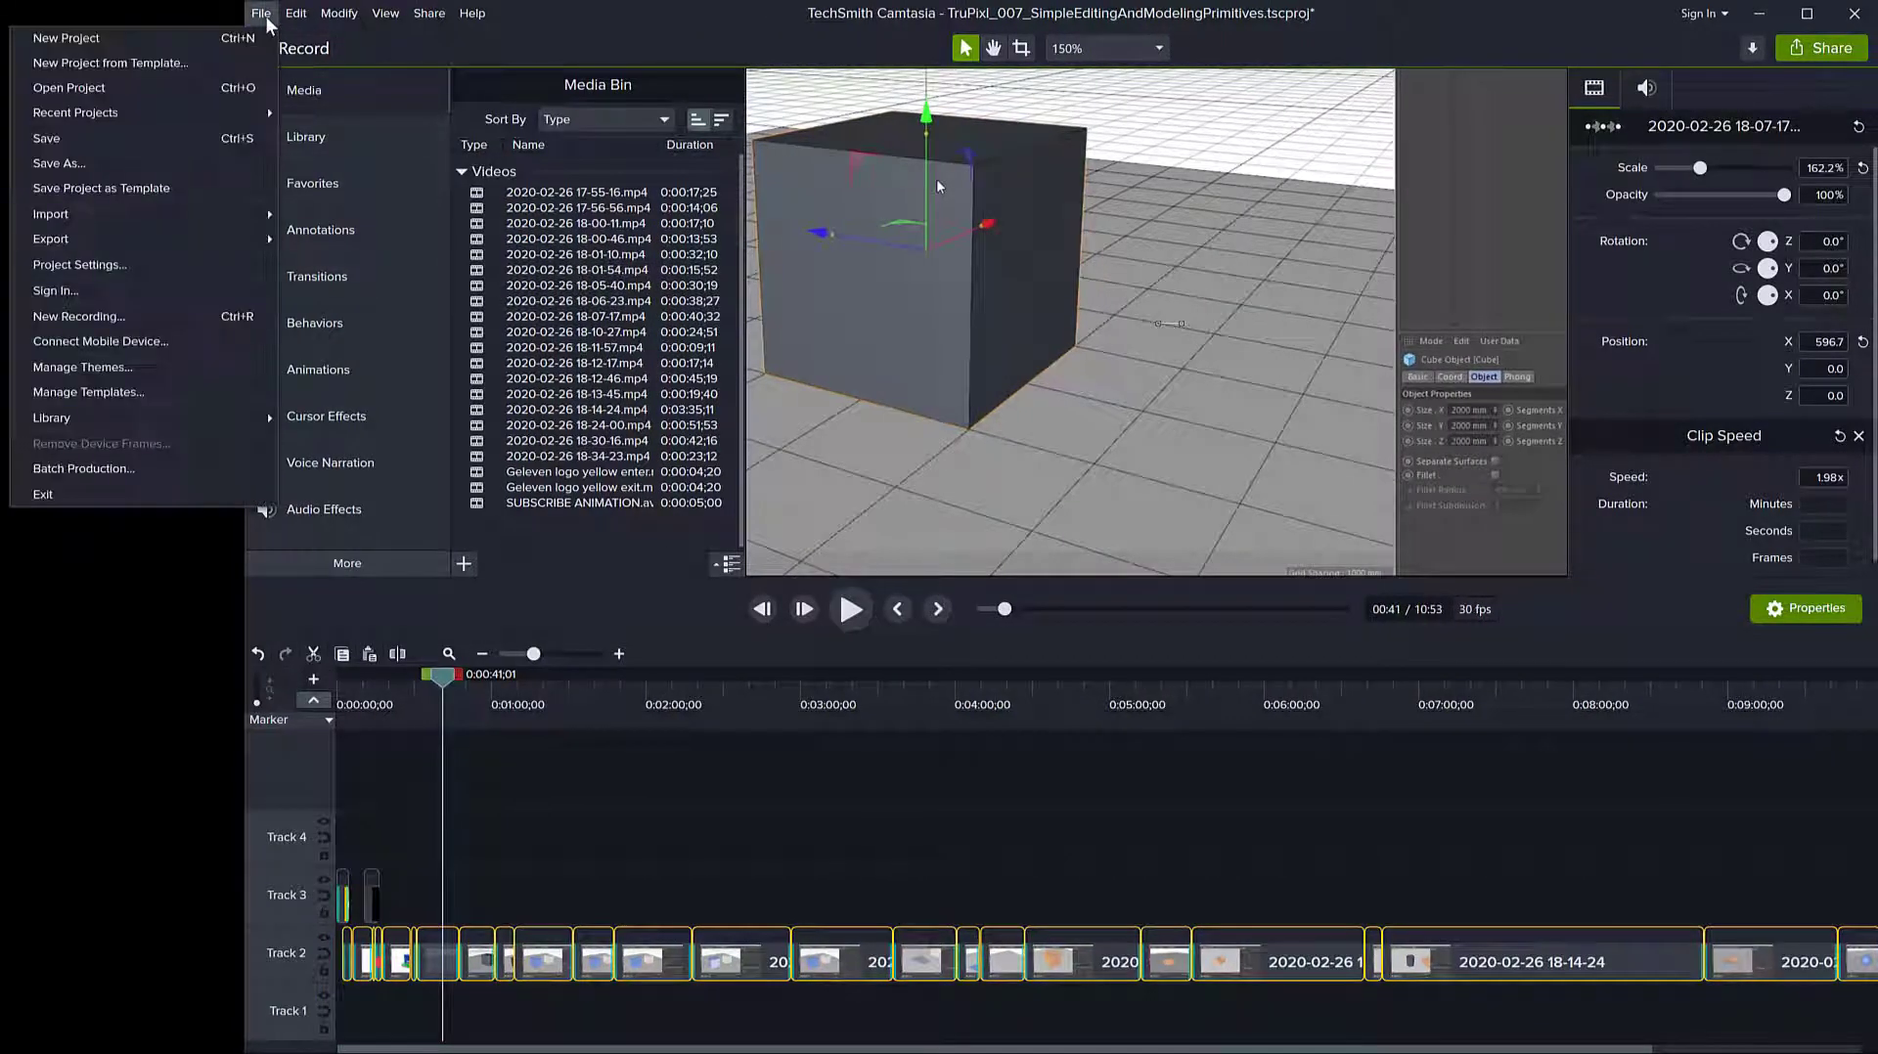
left_click(69, 469)
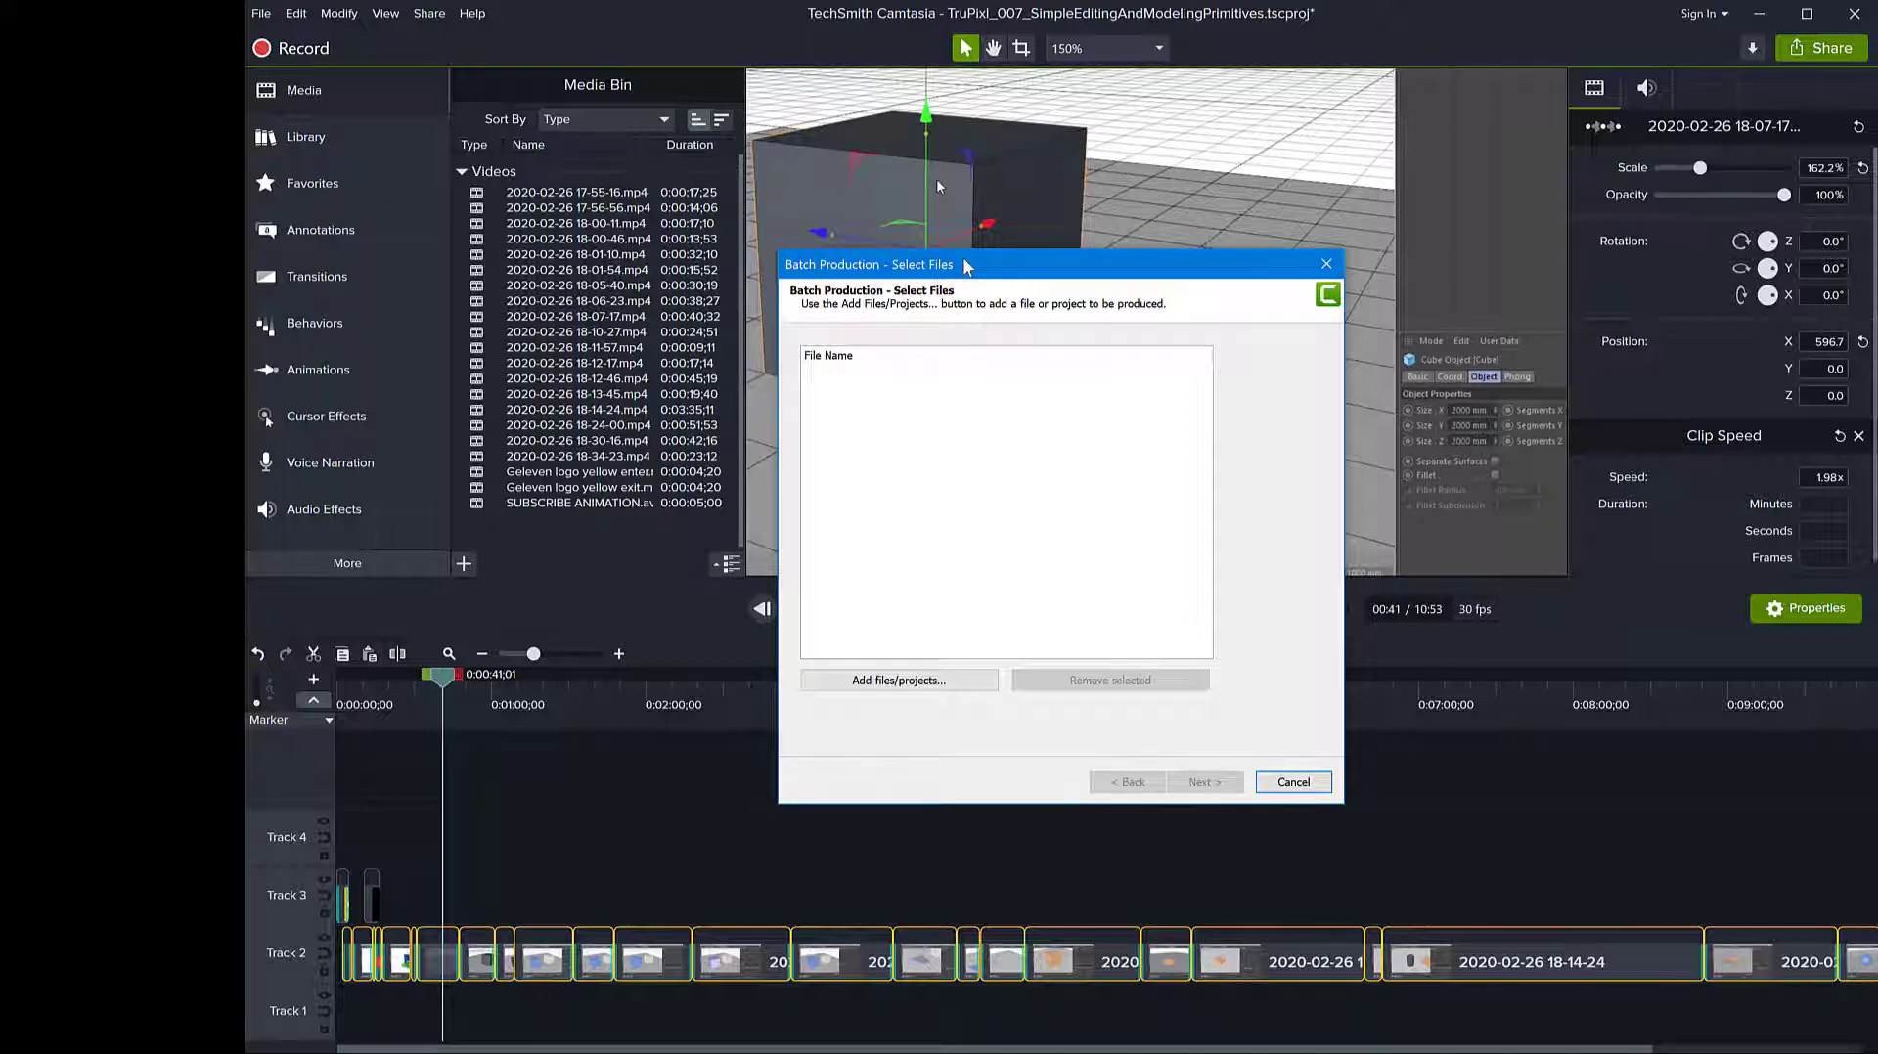
left_click_drag(966, 266, 500, 455)
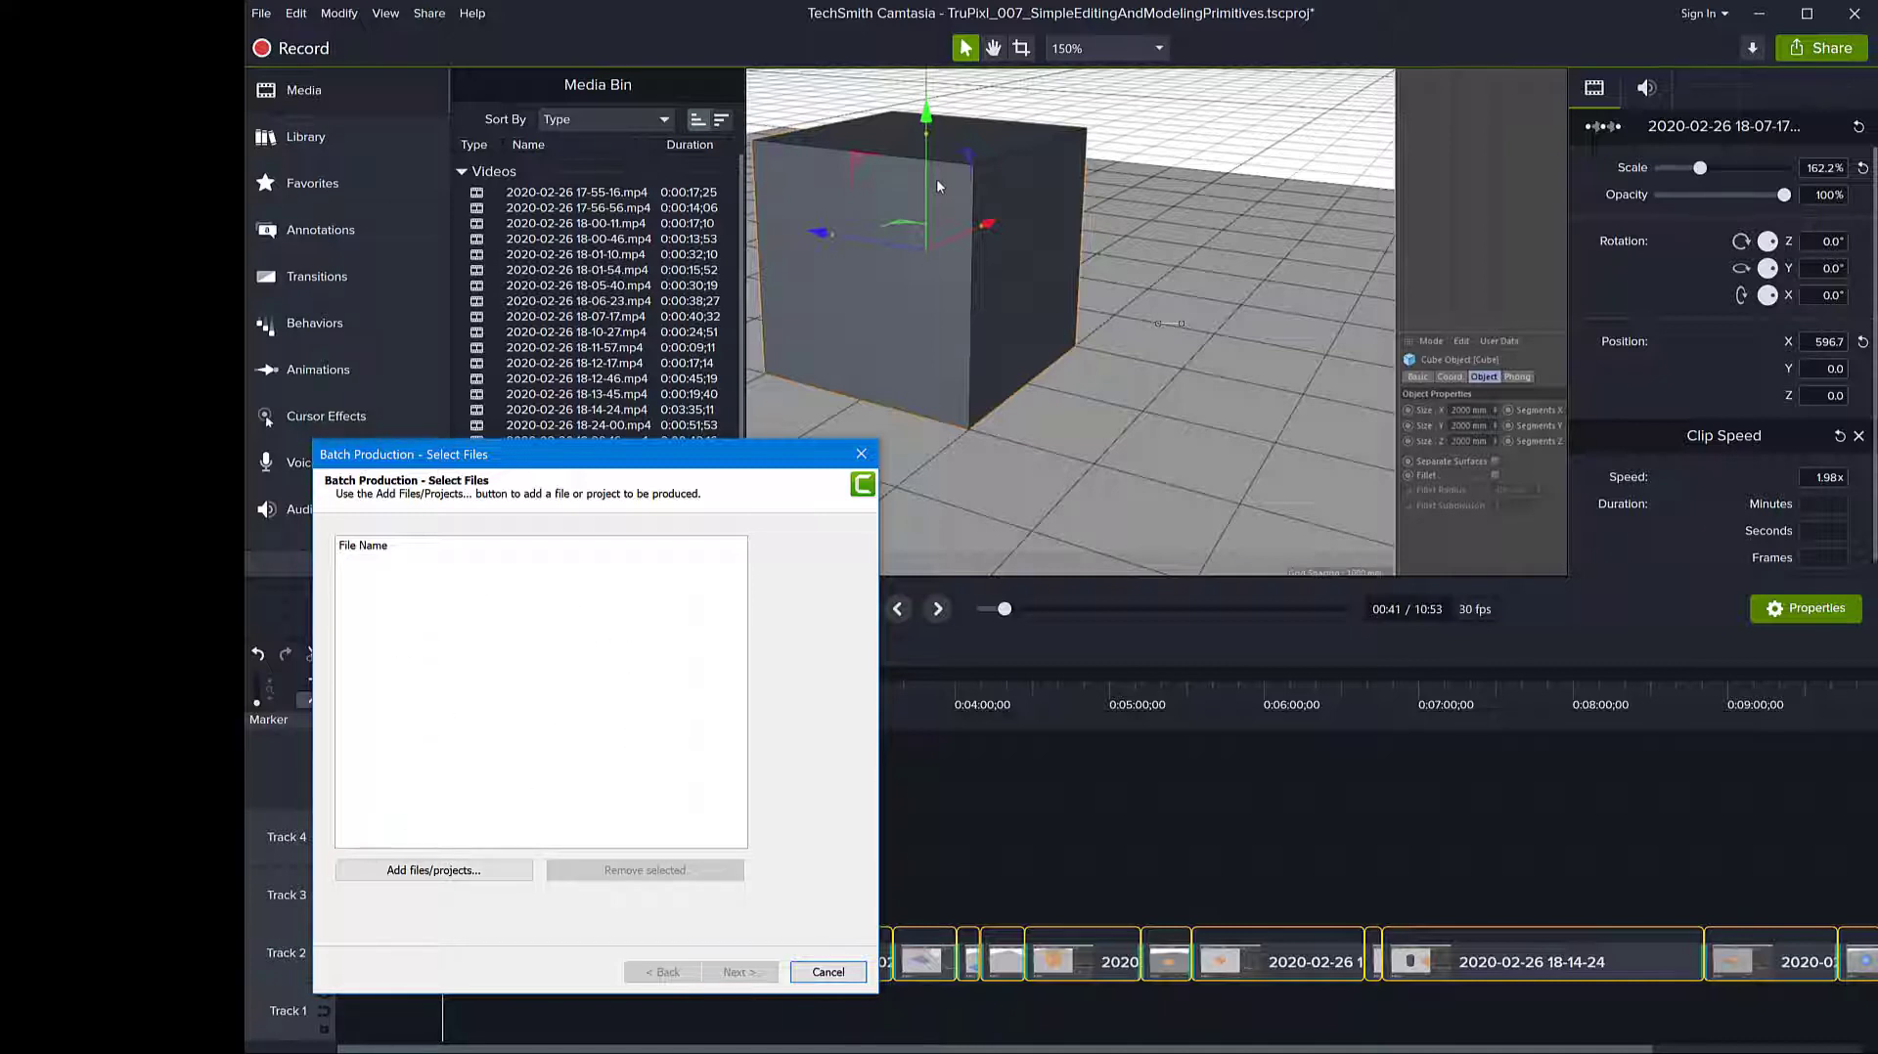
Step: Place Explorer beside the batch list and add the TruPixl_007 and TruPixl_008 projects
key("alt+Tab")
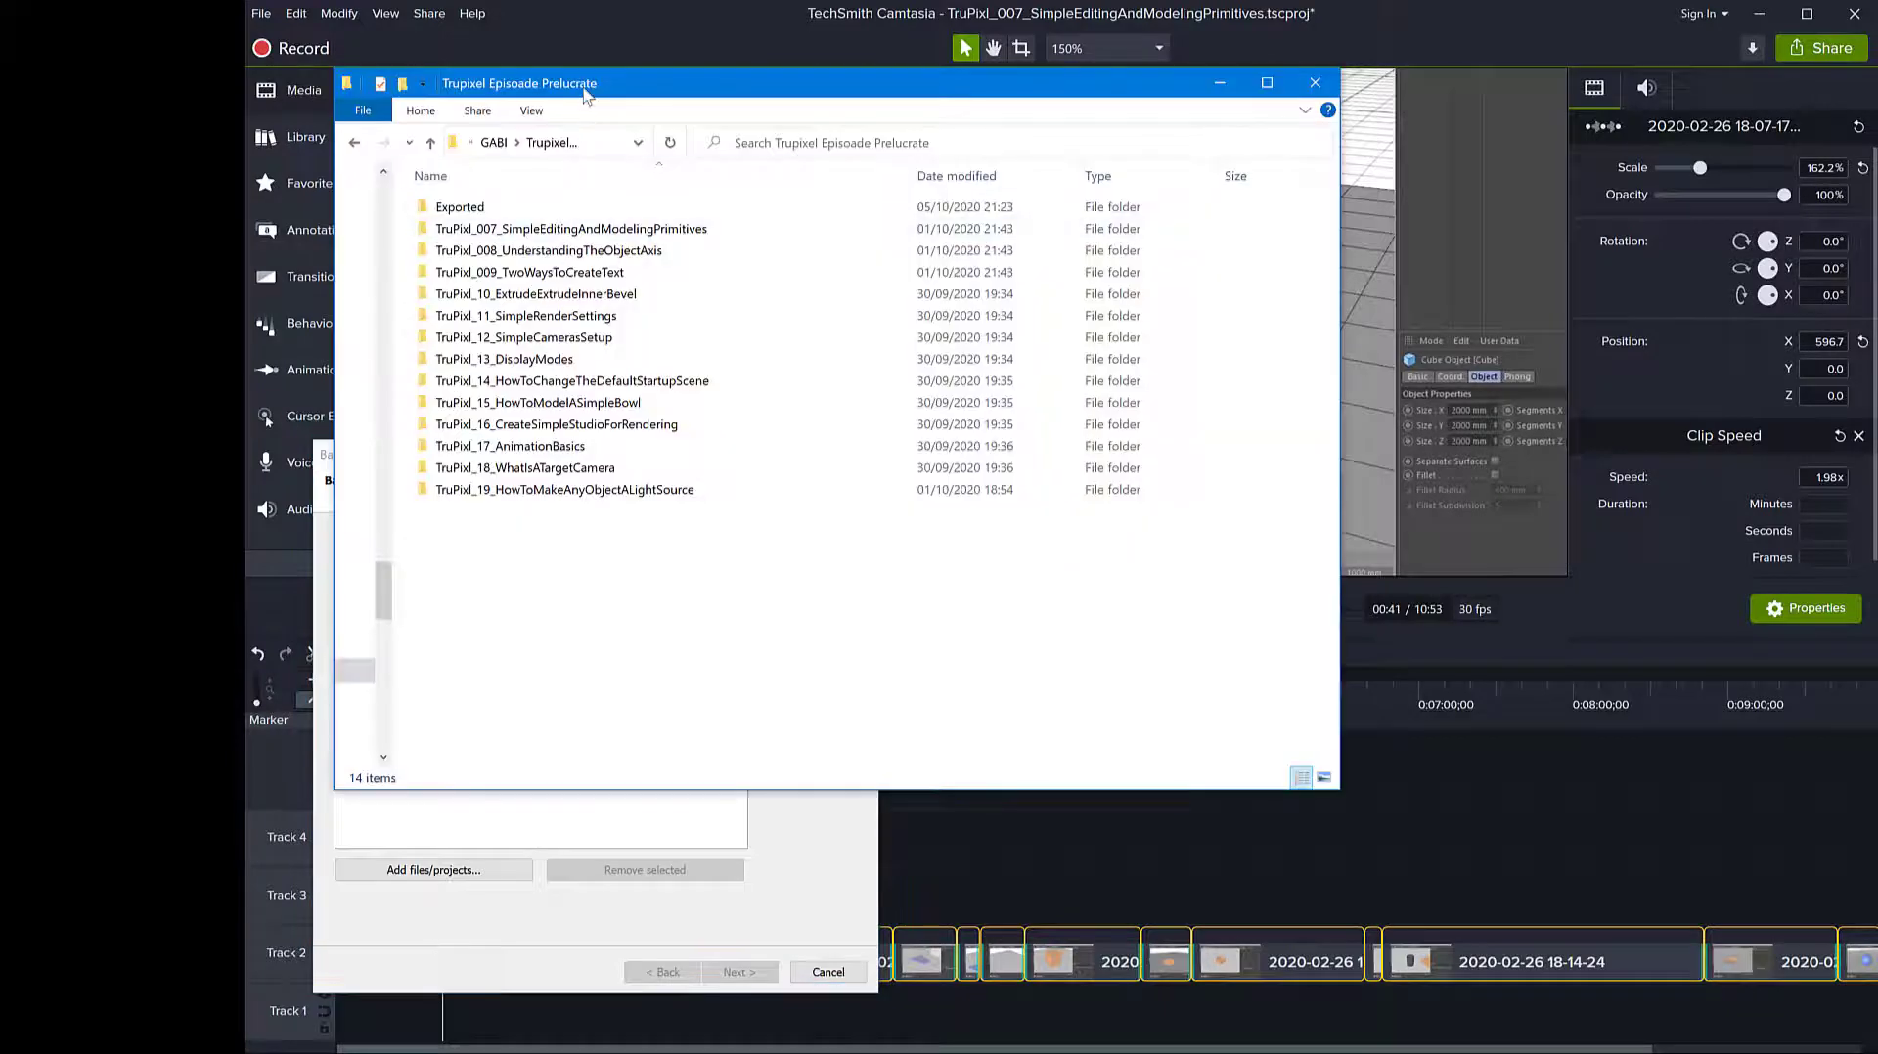
left_click_drag(585, 95, 1198, 115)
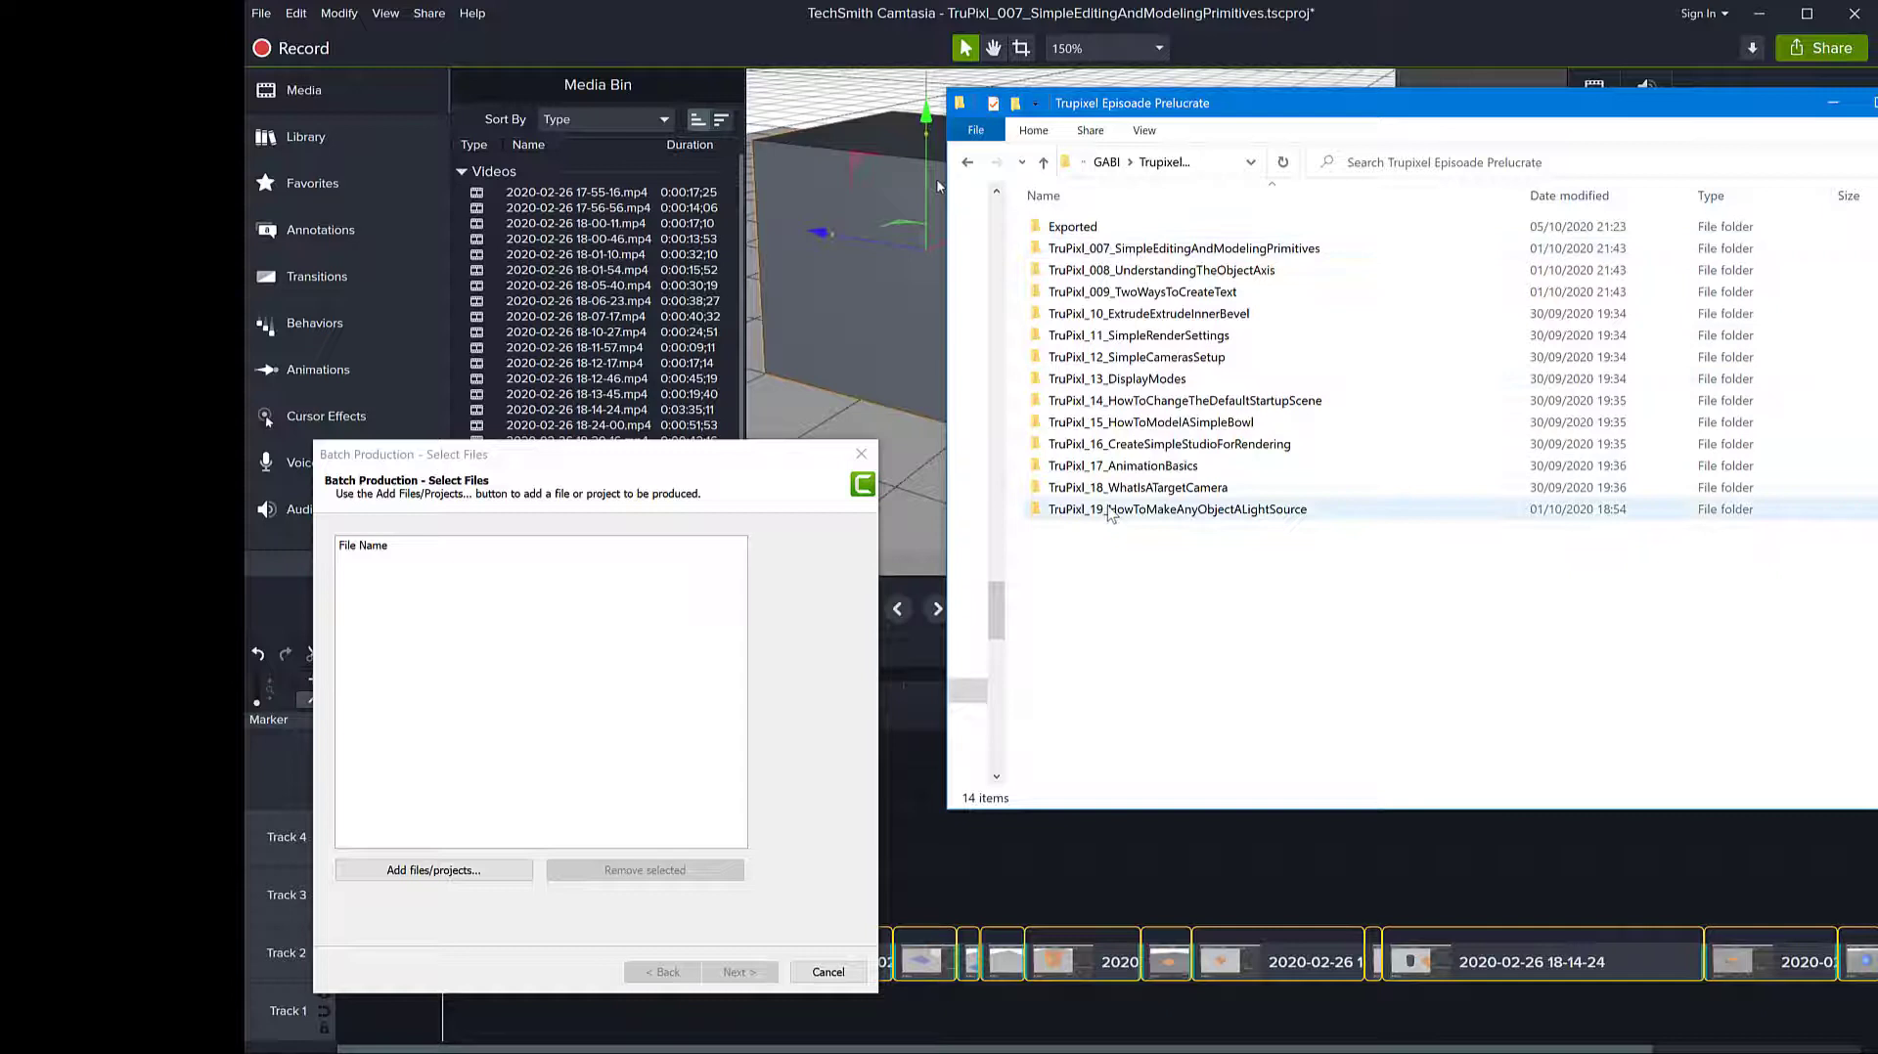
double_click(1116, 248)
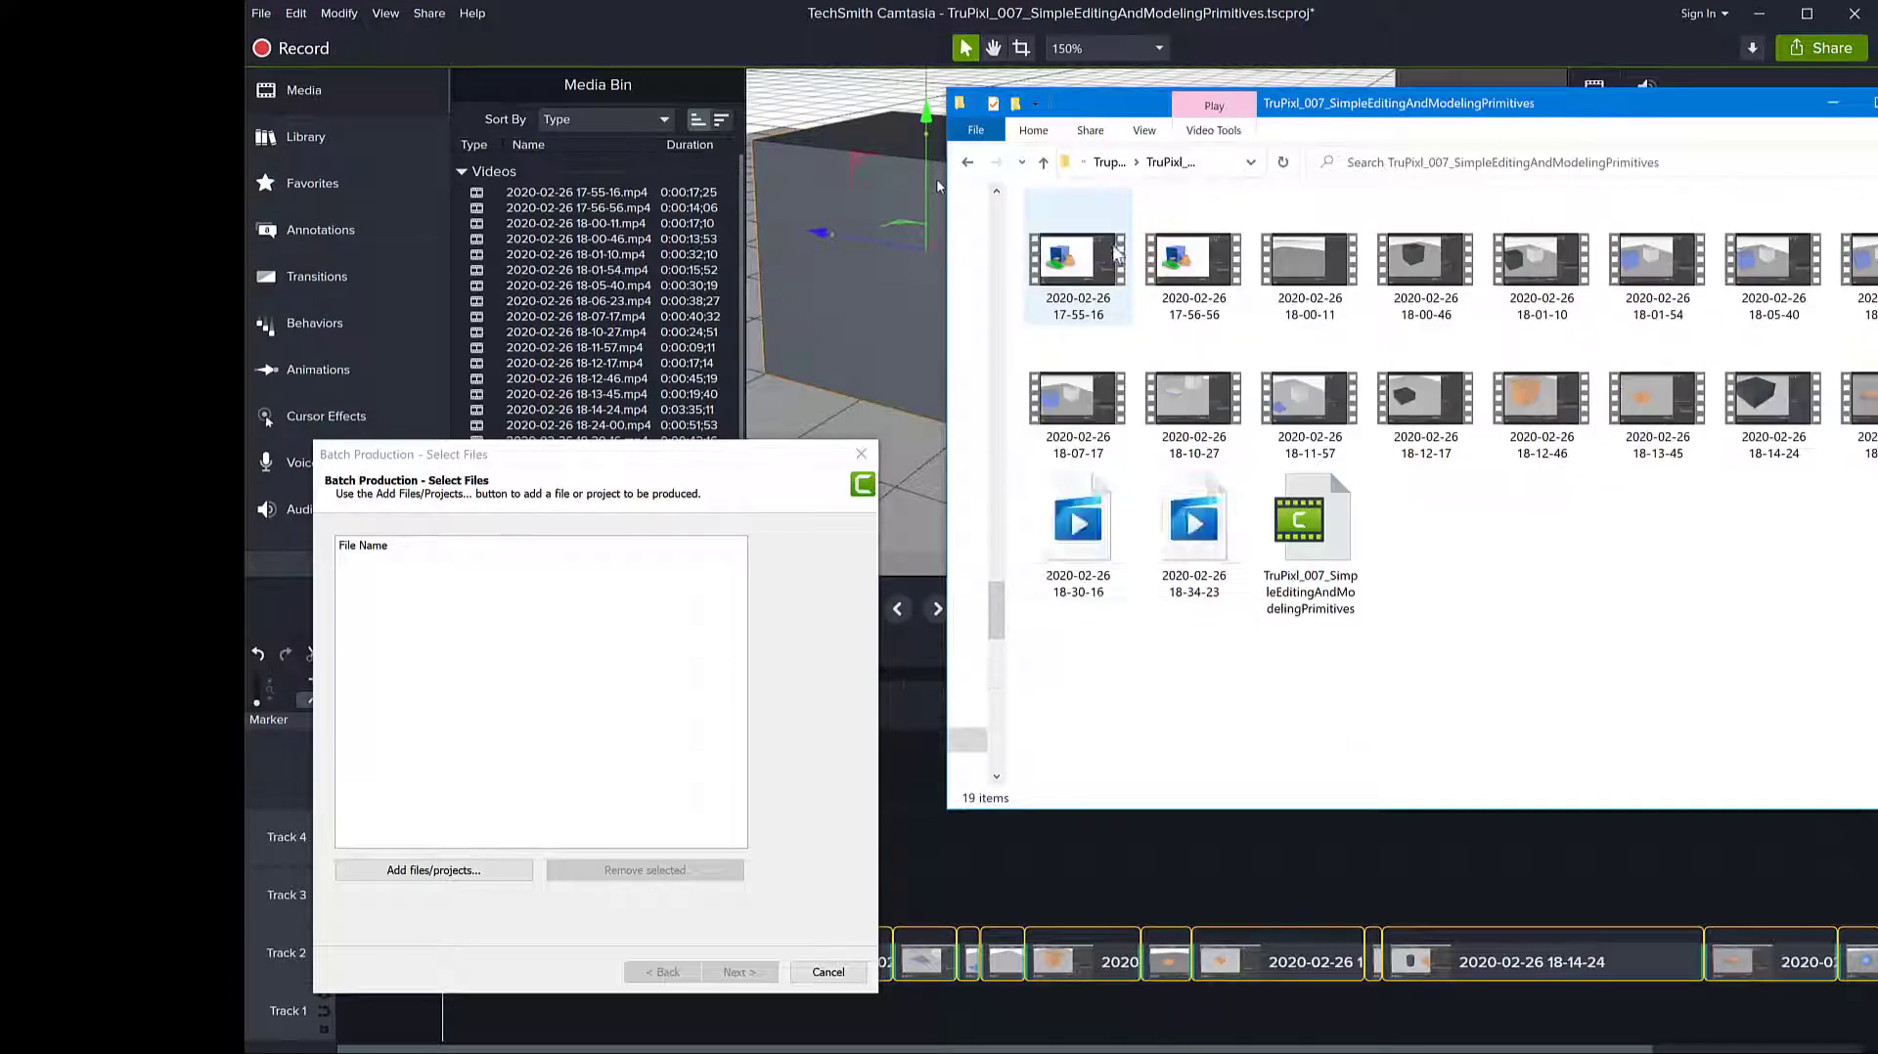
left_click_drag(1306, 533, 507, 659)
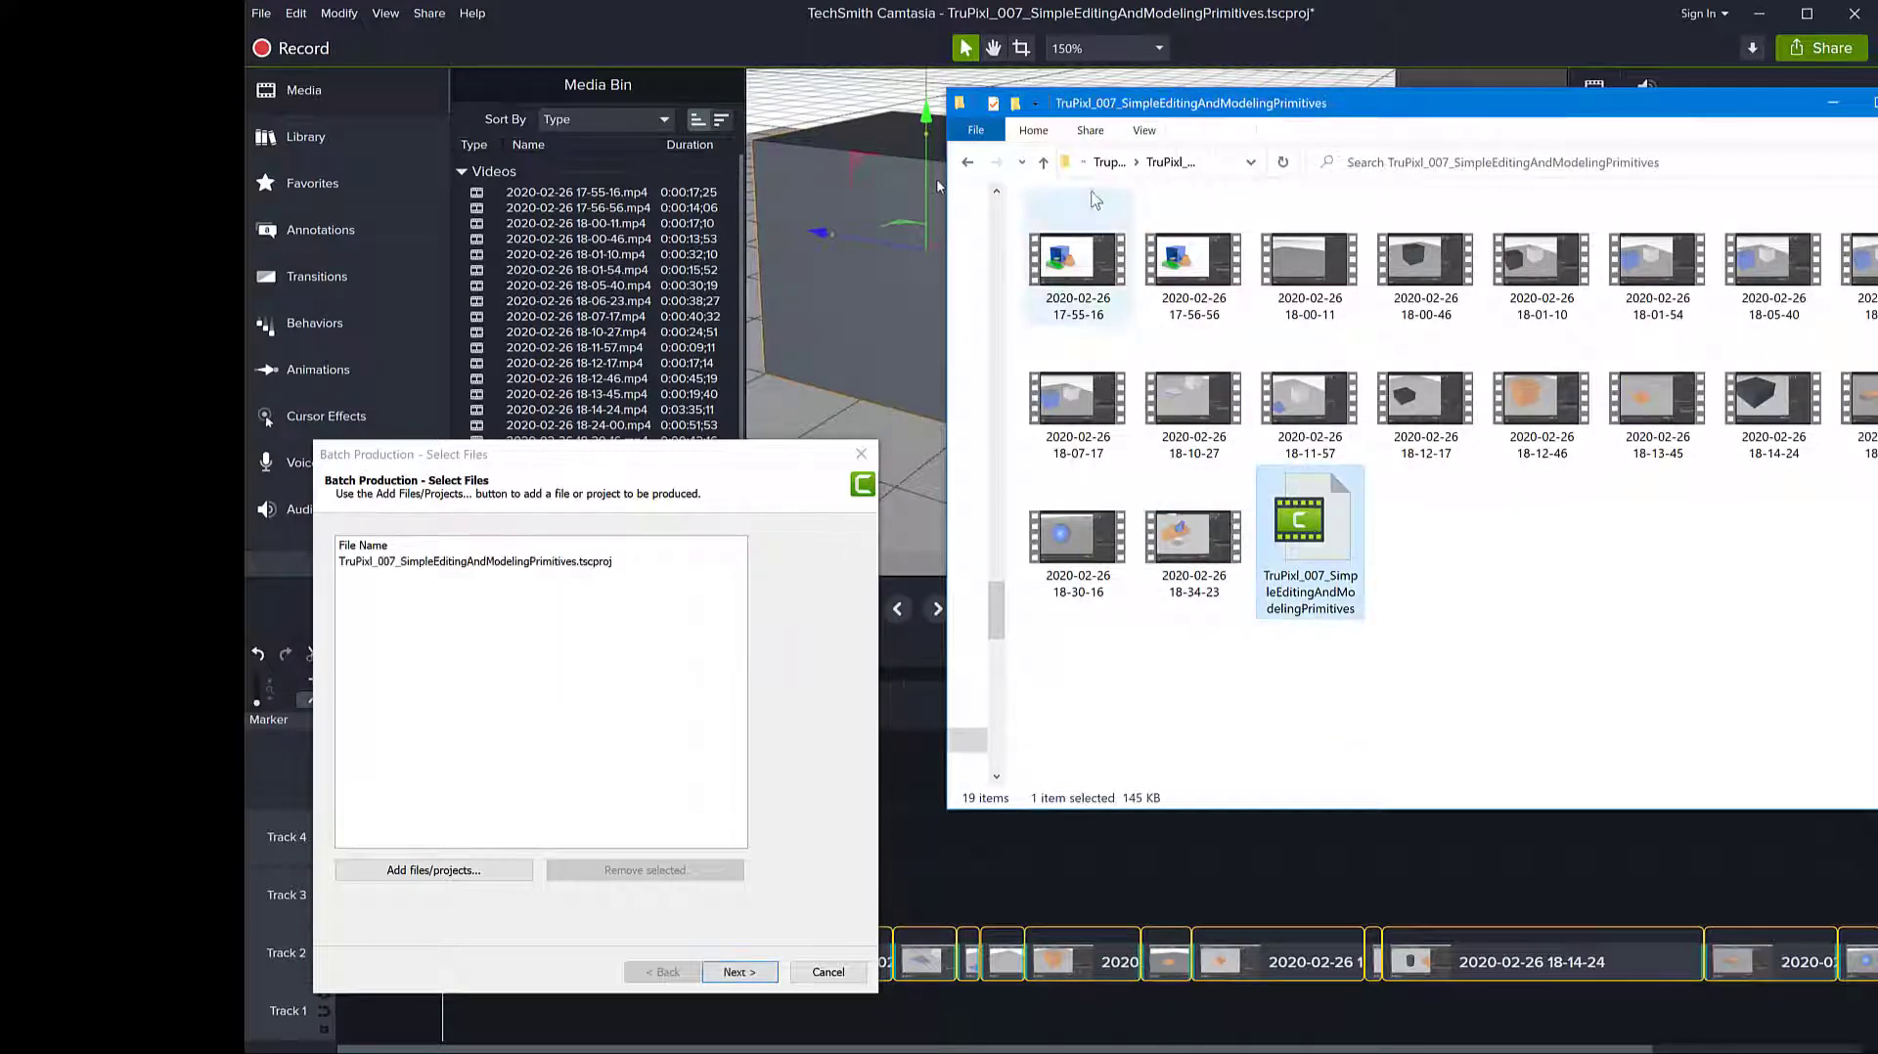
left_click(1043, 162)
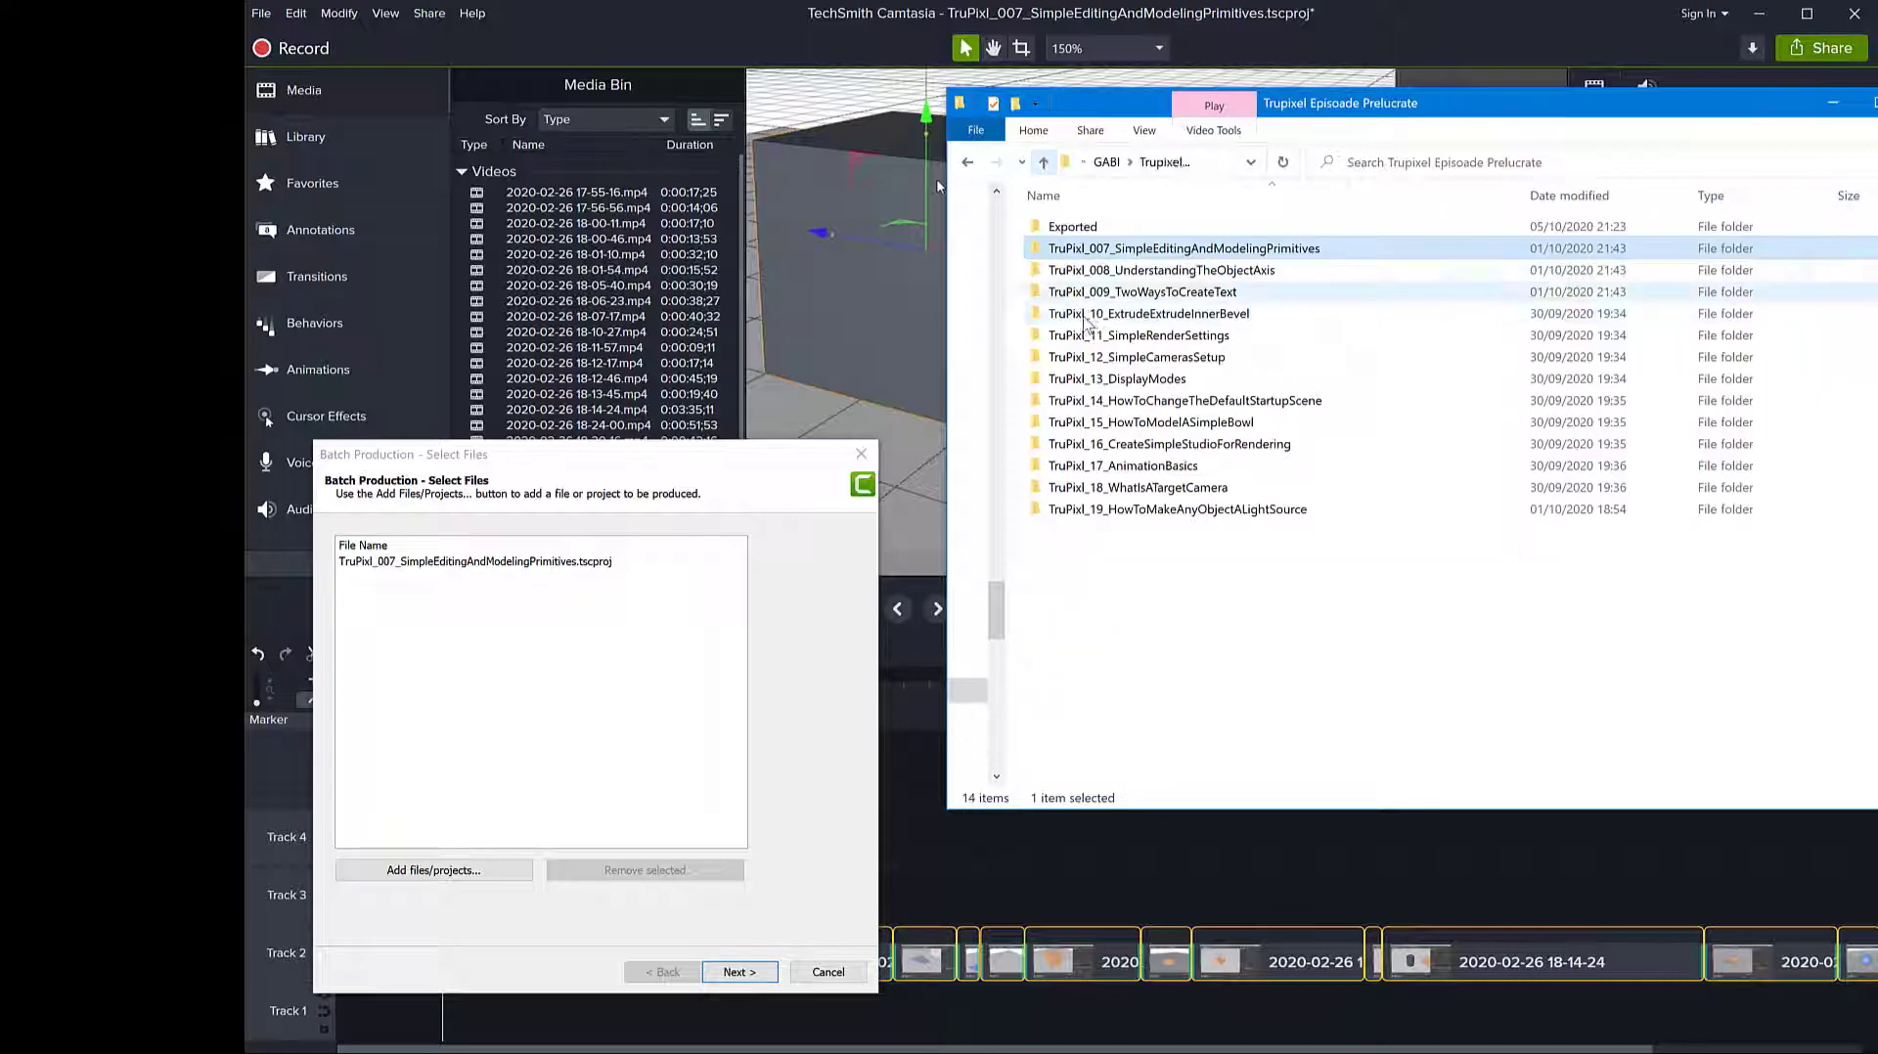
double_click(1164, 270)
left_click_drag(1076, 665, 601, 668)
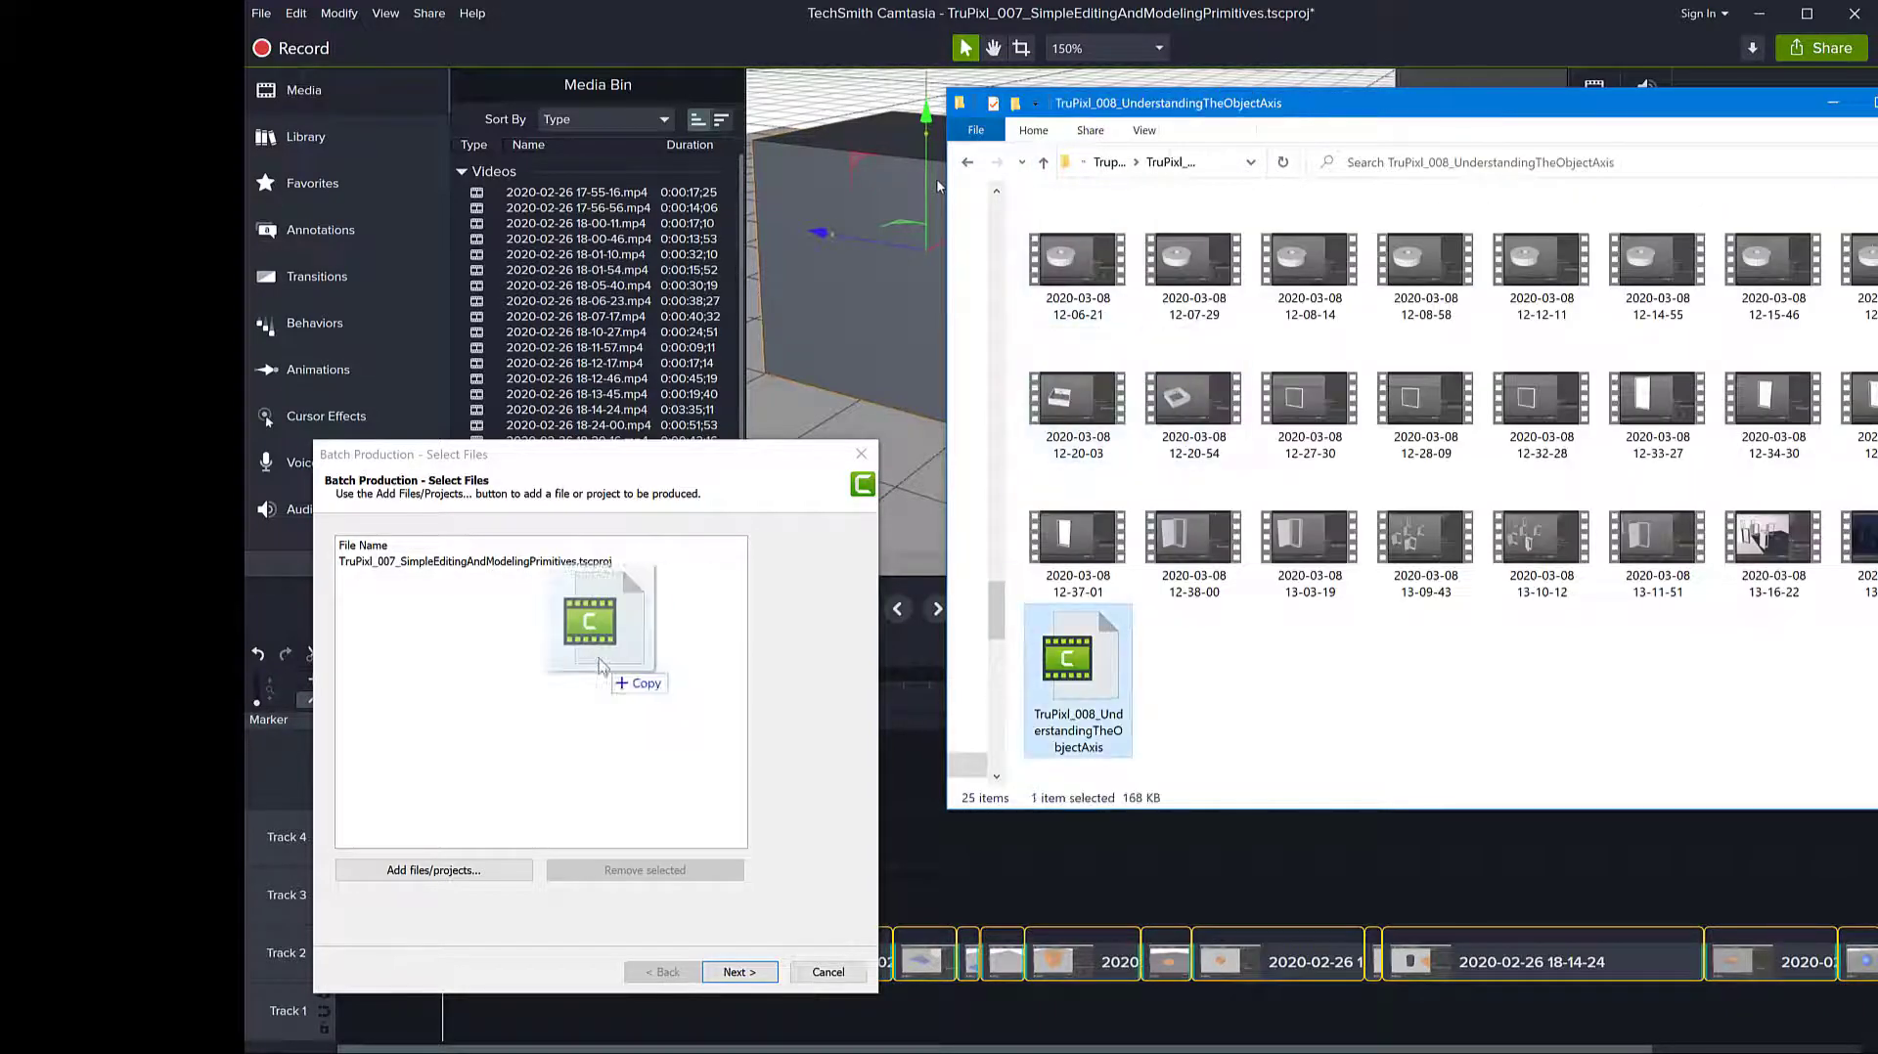
left_click(1043, 162)
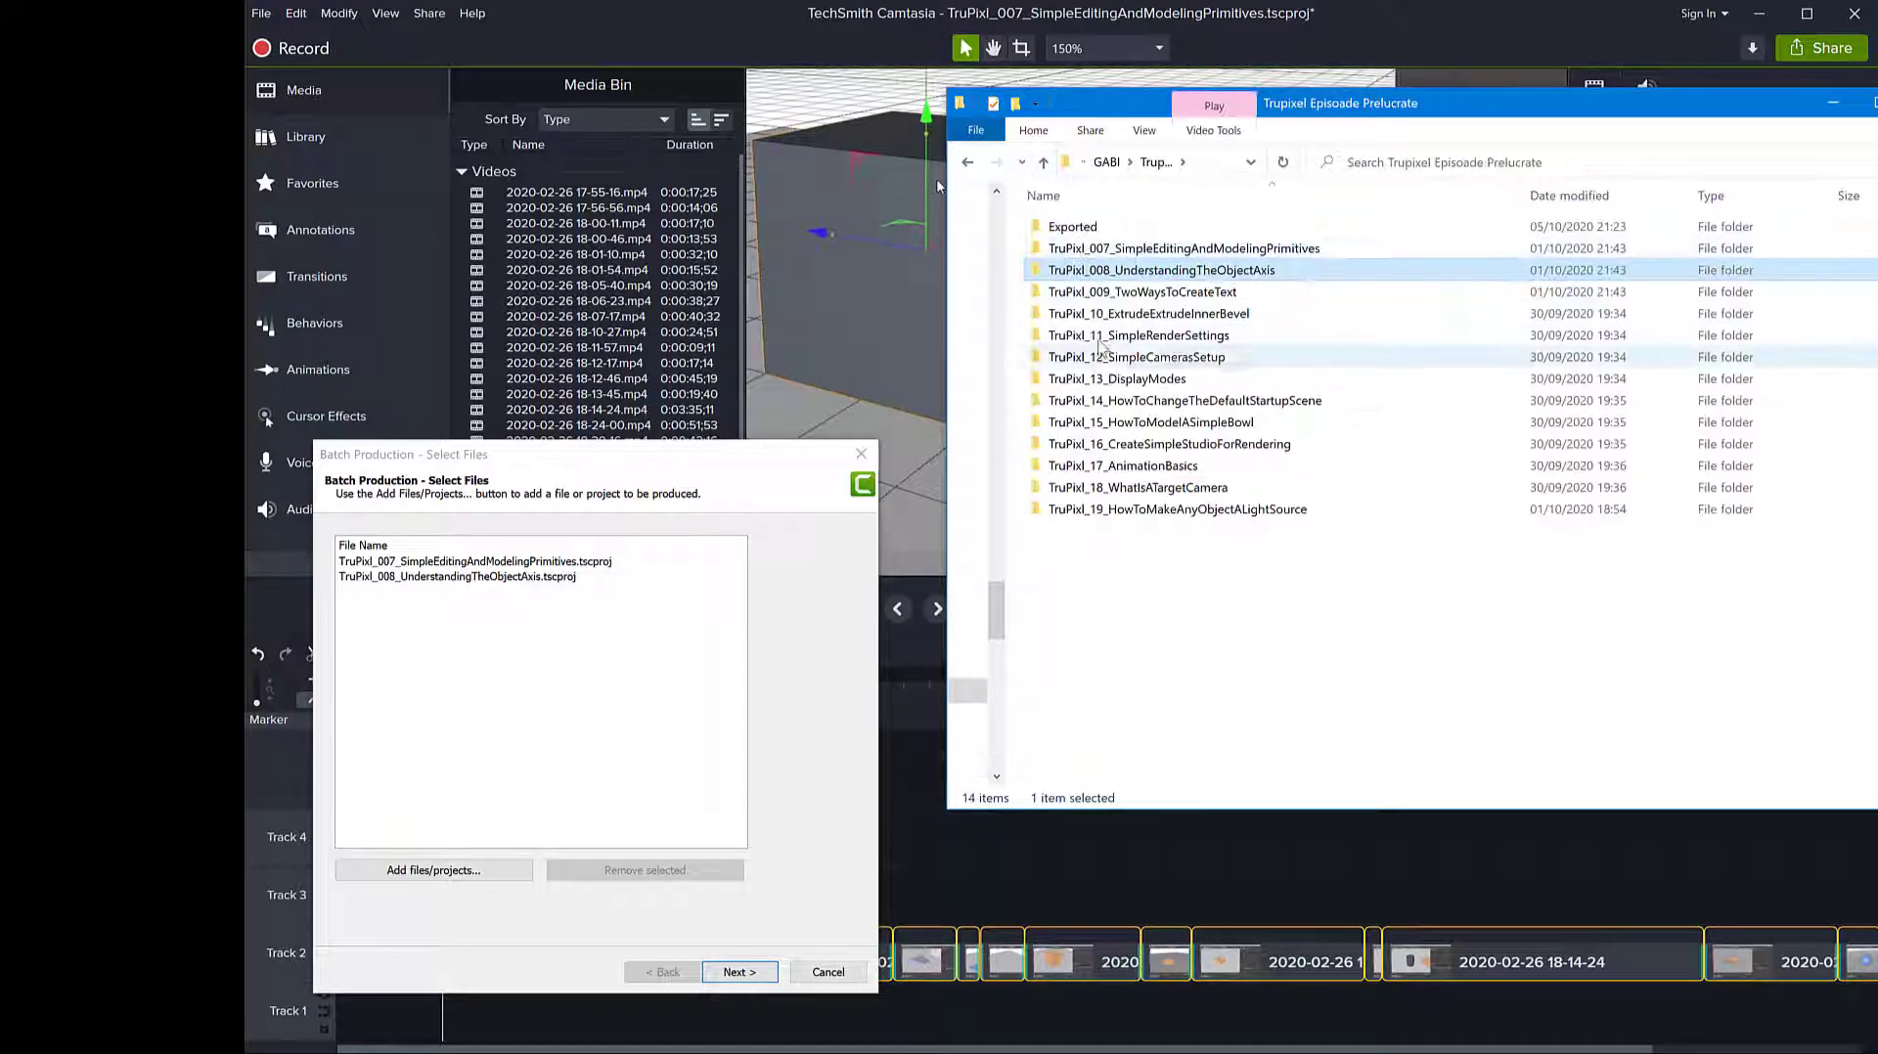
Step: Add the TruPixl_009 and TruPixl_10 projects to the batch list
double_click(1143, 291)
left_click_drag(1191, 391, 600, 671)
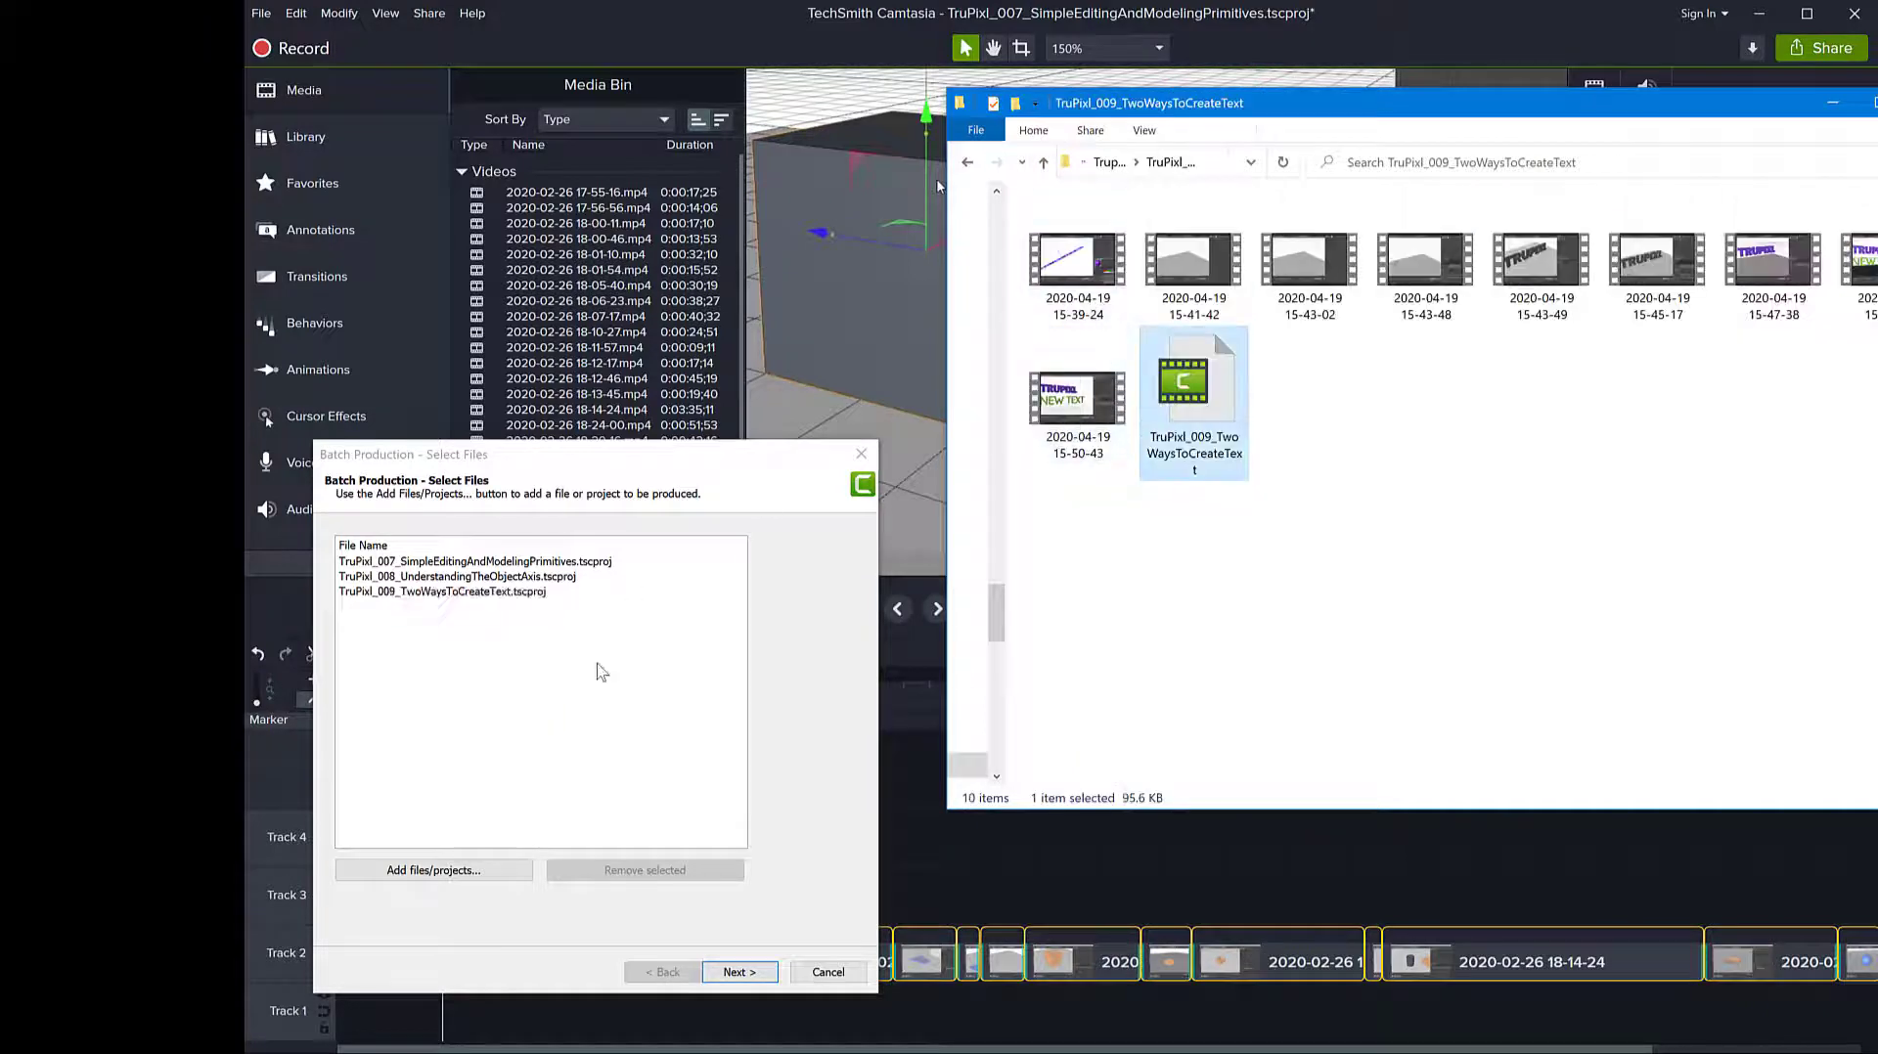
left_click(1043, 162)
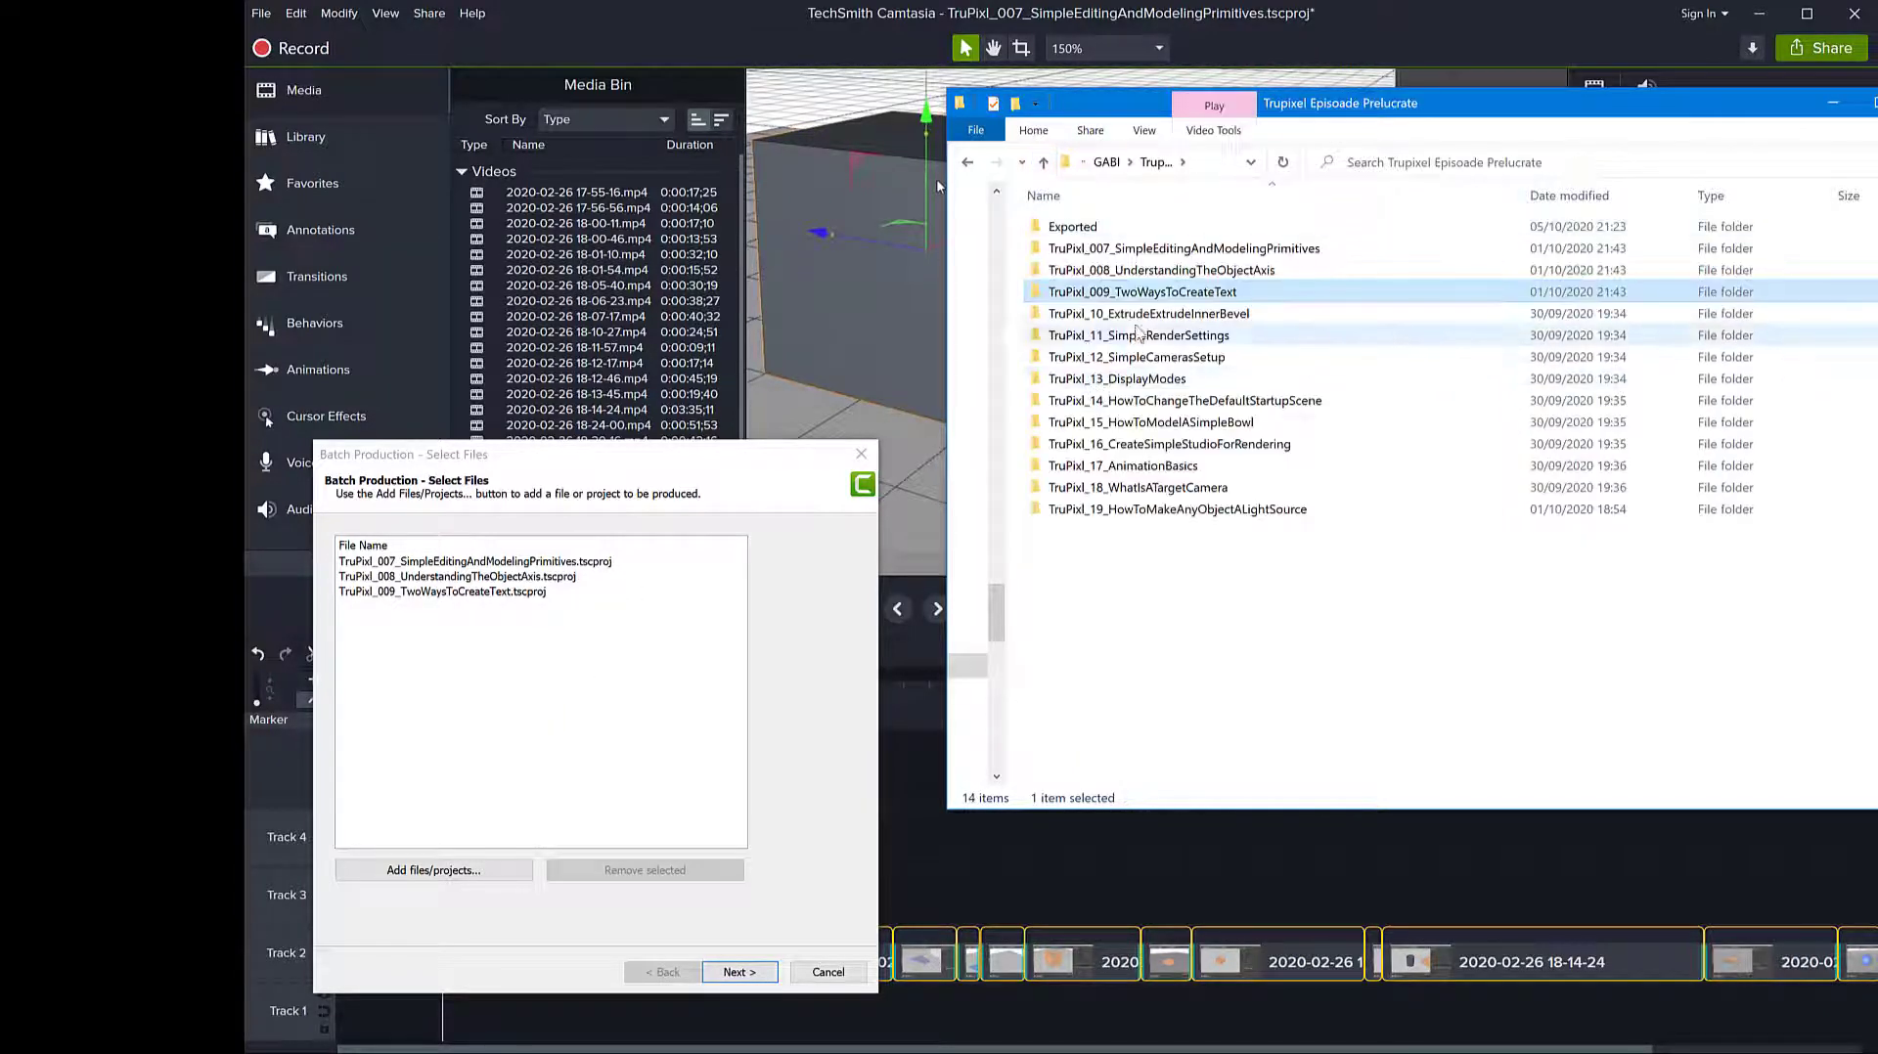
double_click(1140, 314)
left_click_drag(1532, 391, 657, 714)
left_click(1043, 163)
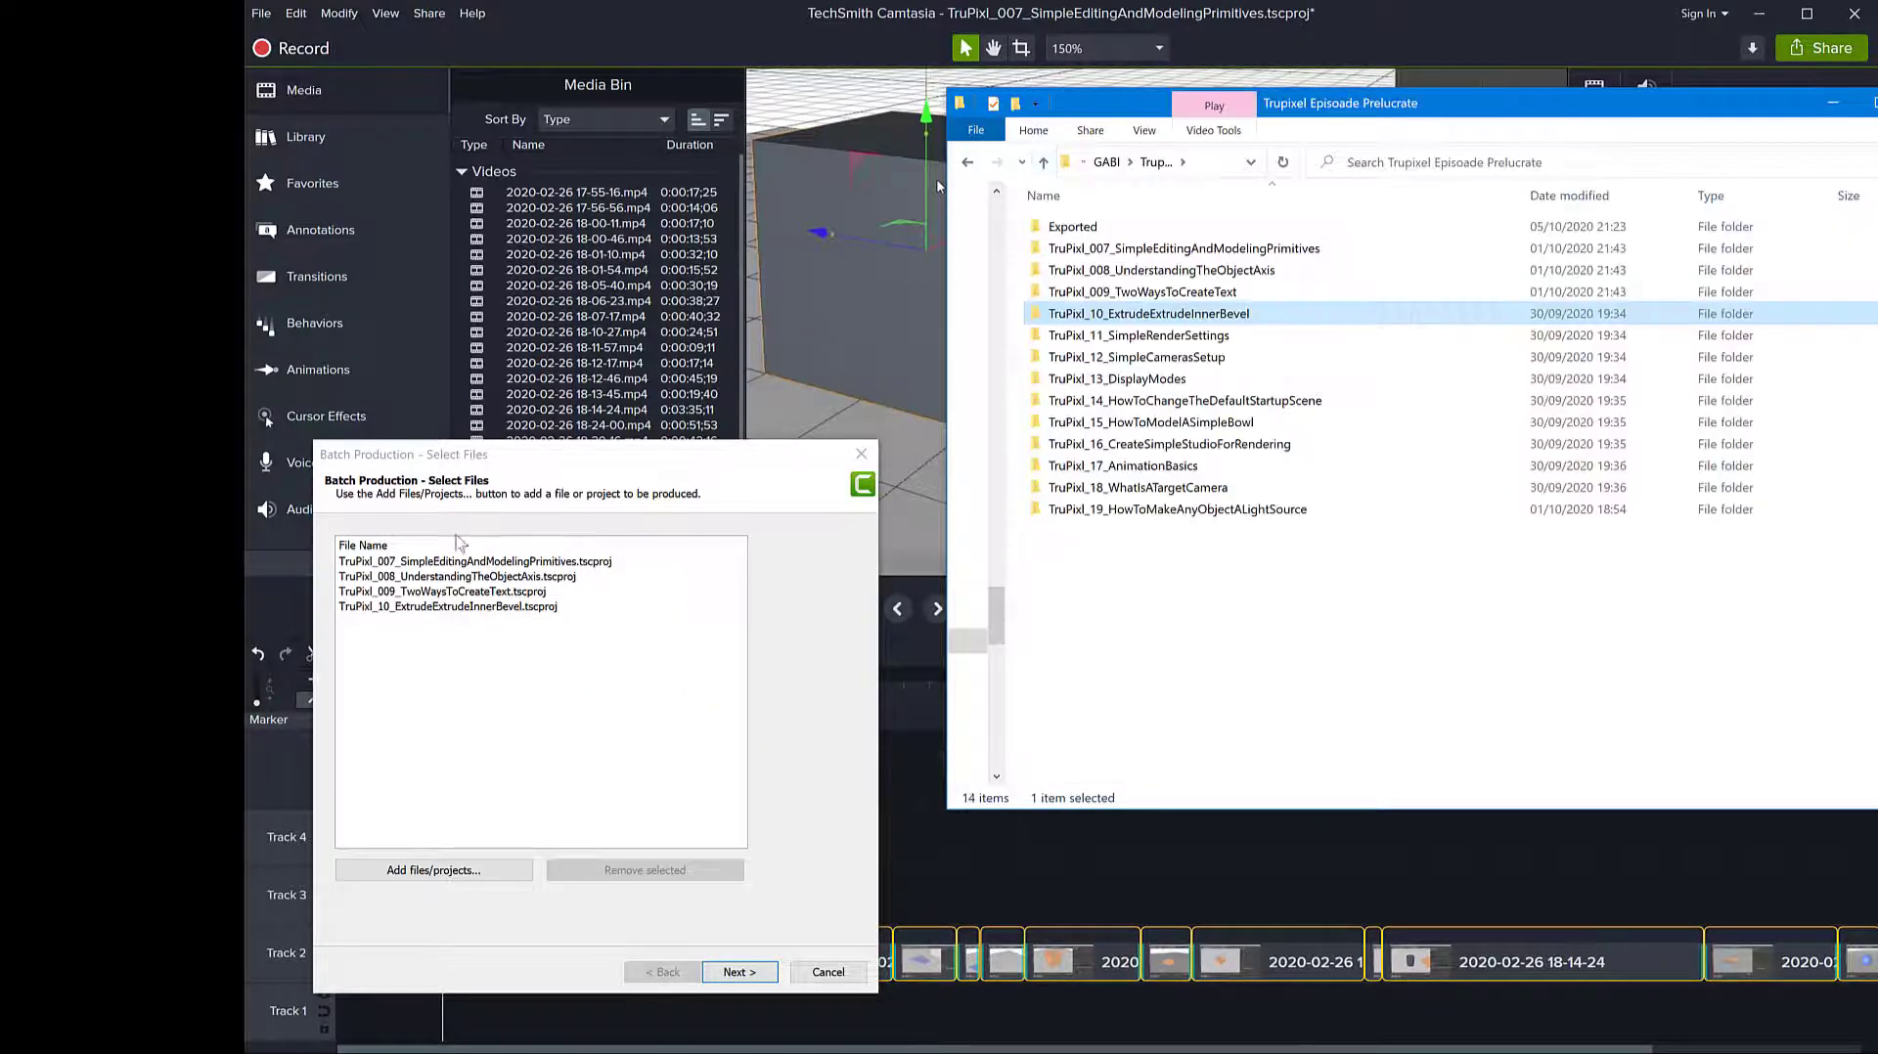
left_click(438, 607)
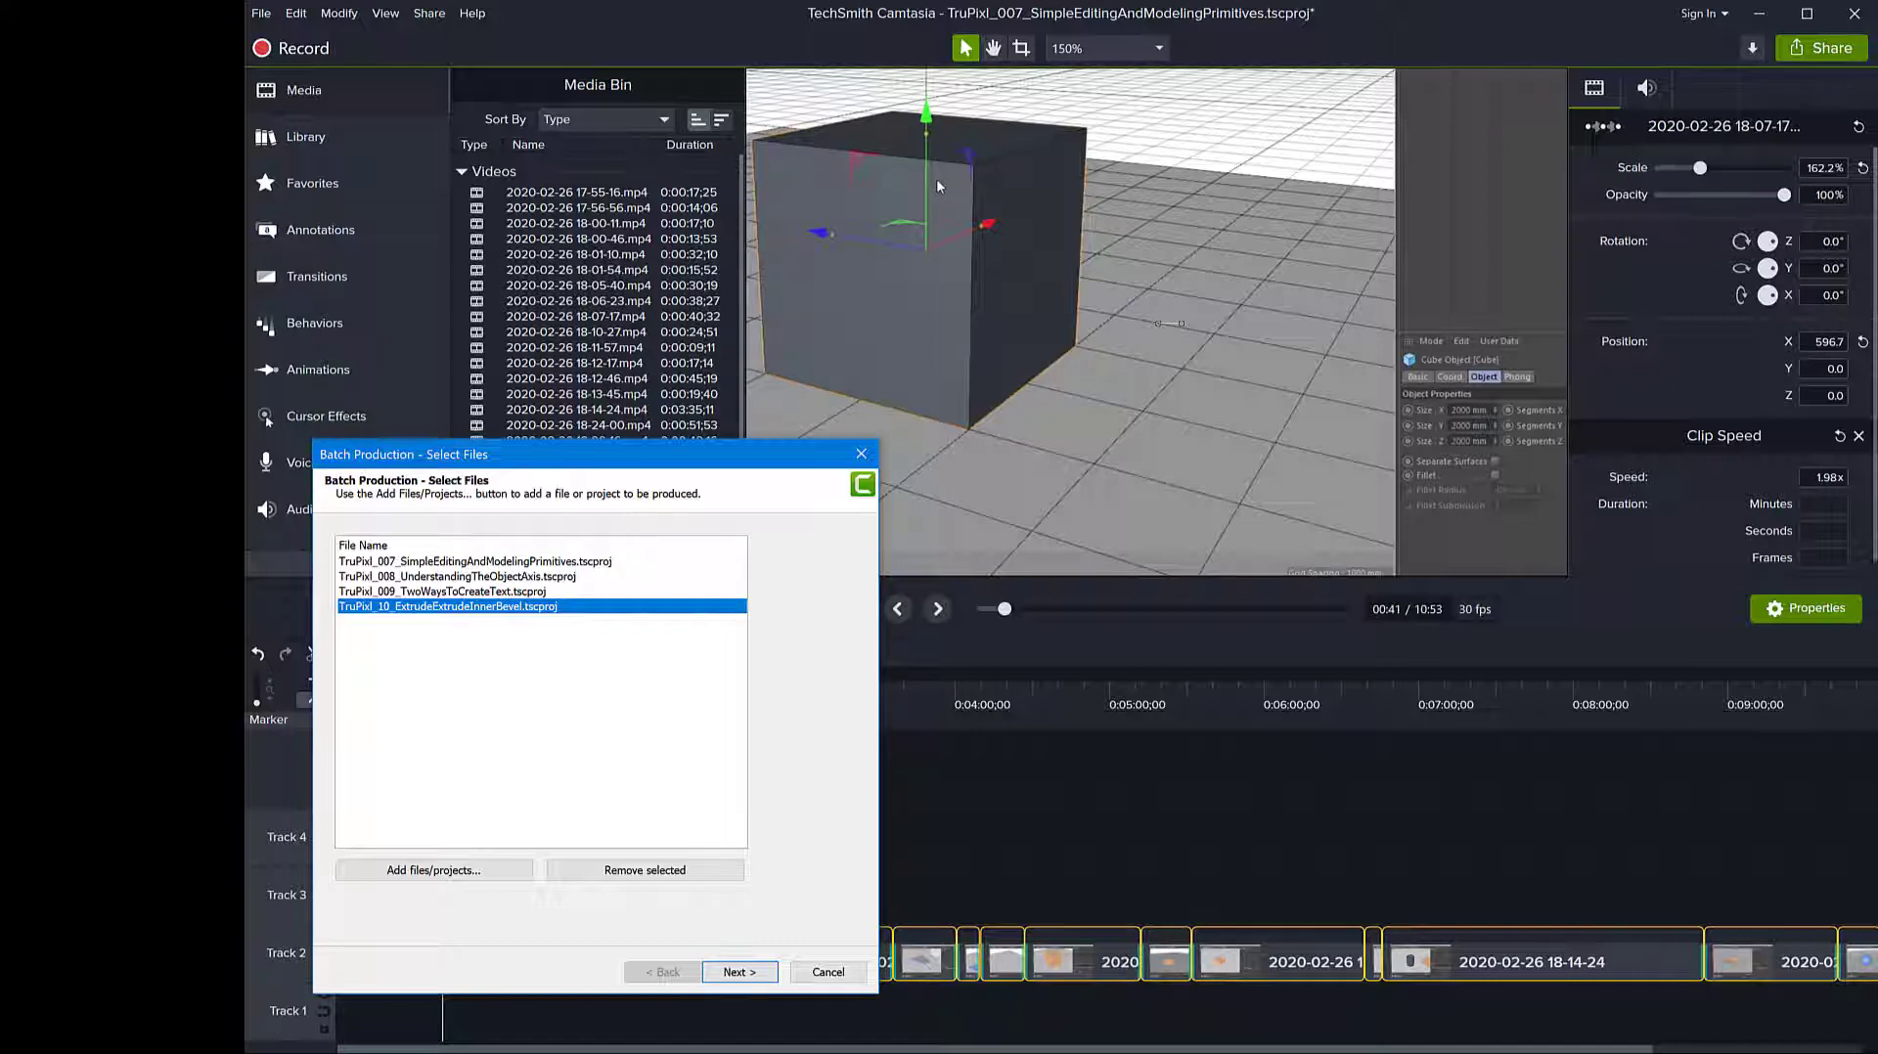
Step: Add the TruPixl_11, TruPixl_12 and TruPixl_13 projects to the batch list
key("alt+Tab")
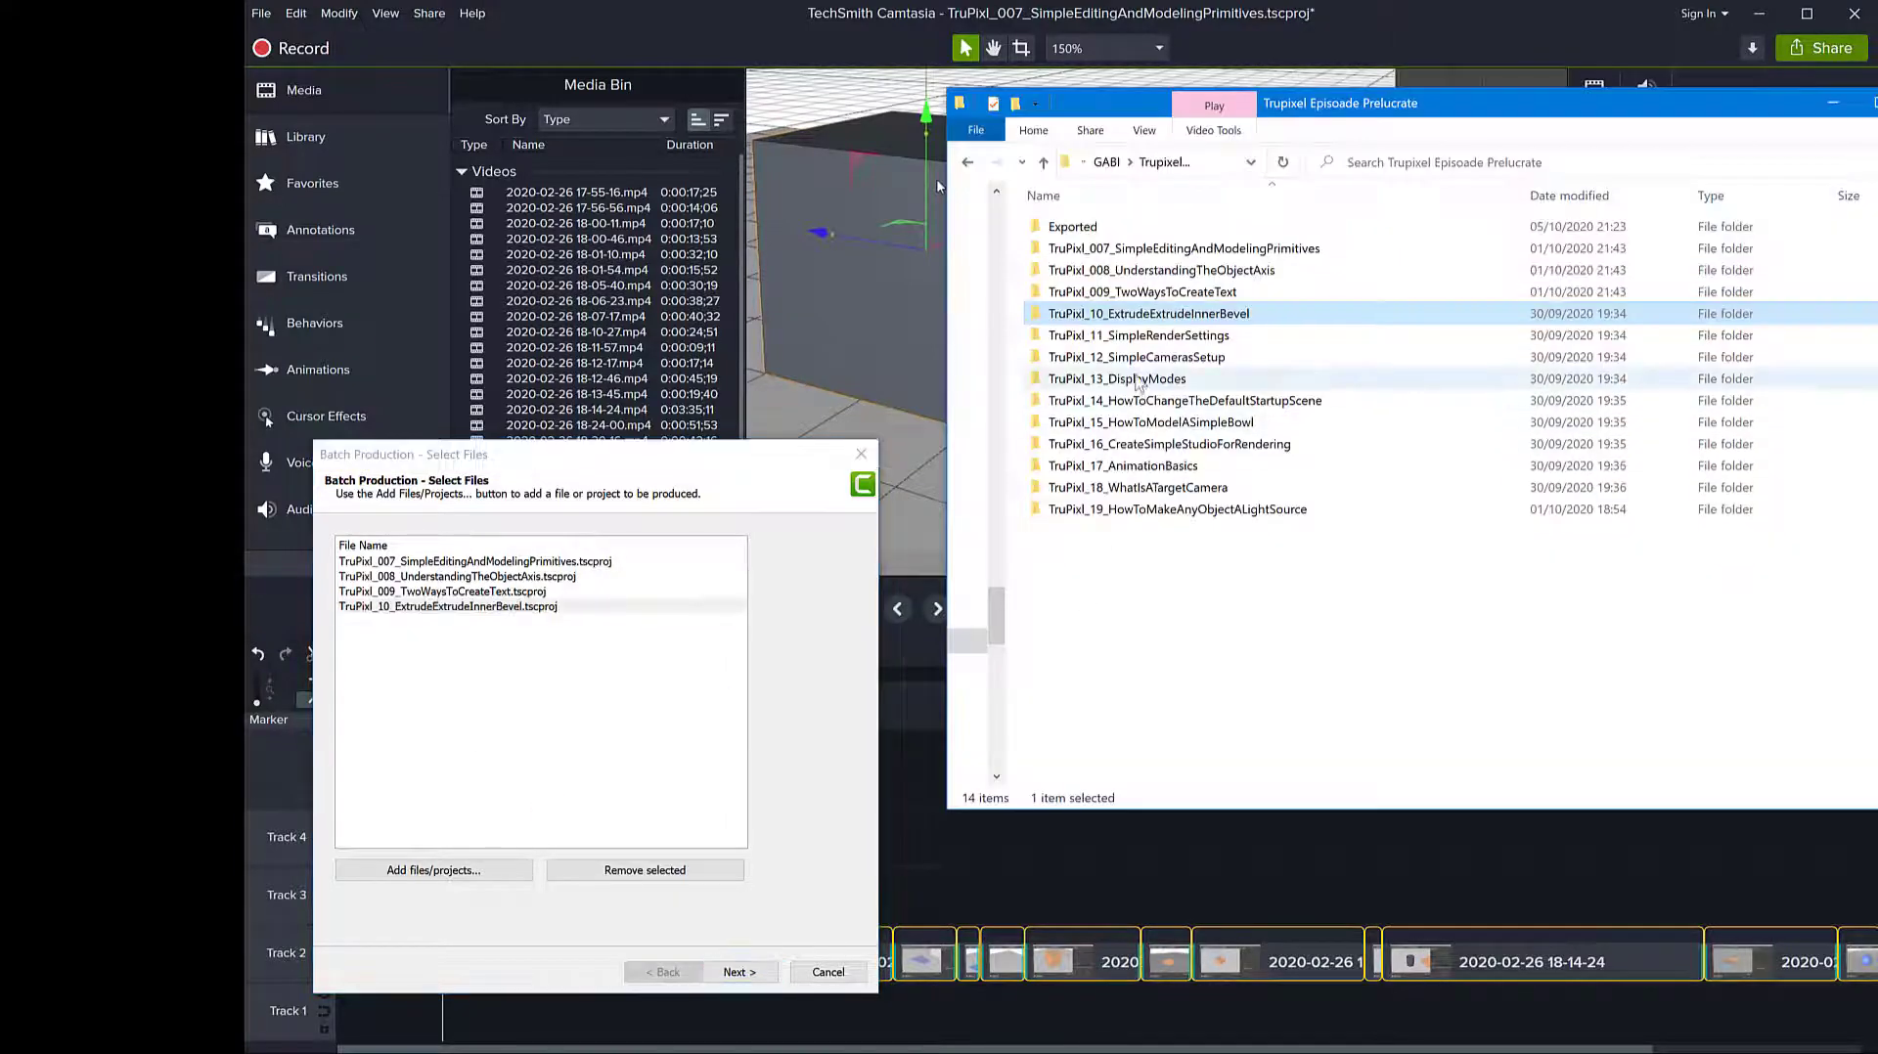
double_click(1138, 335)
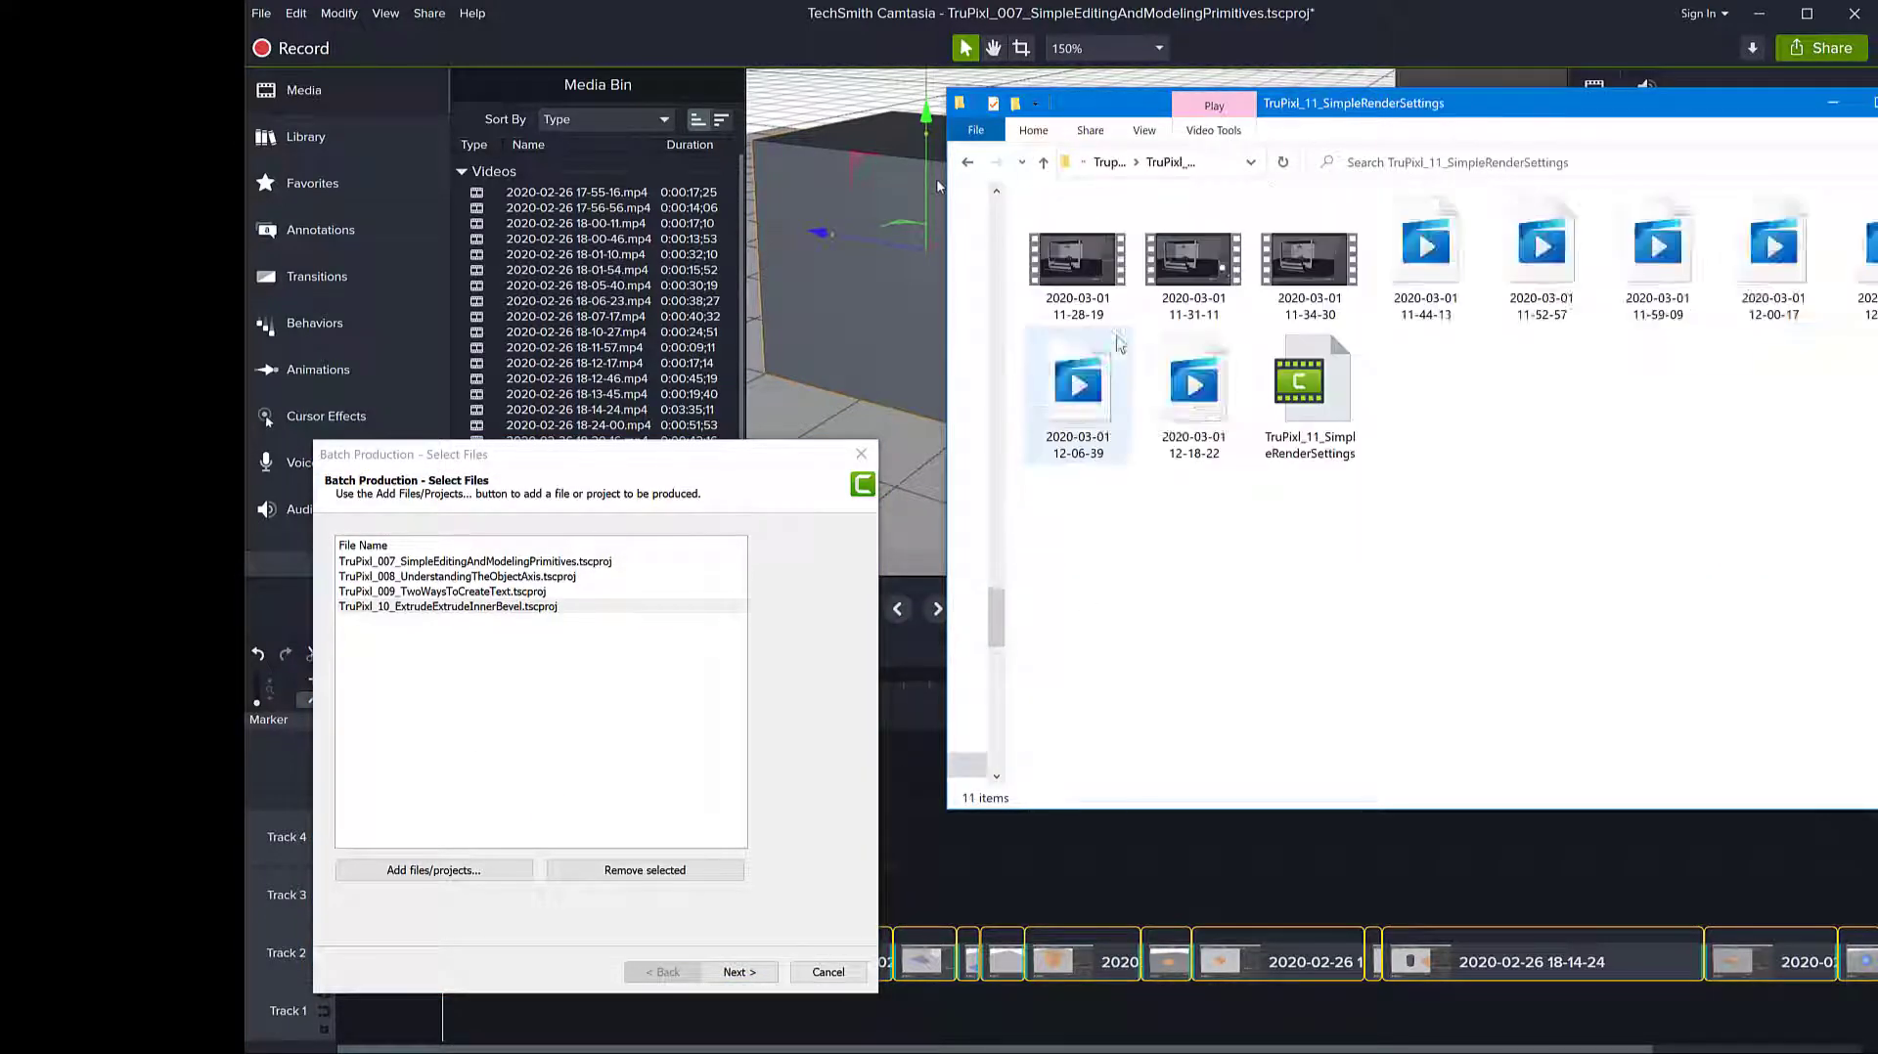
left_click_drag(1296, 406, 626, 685)
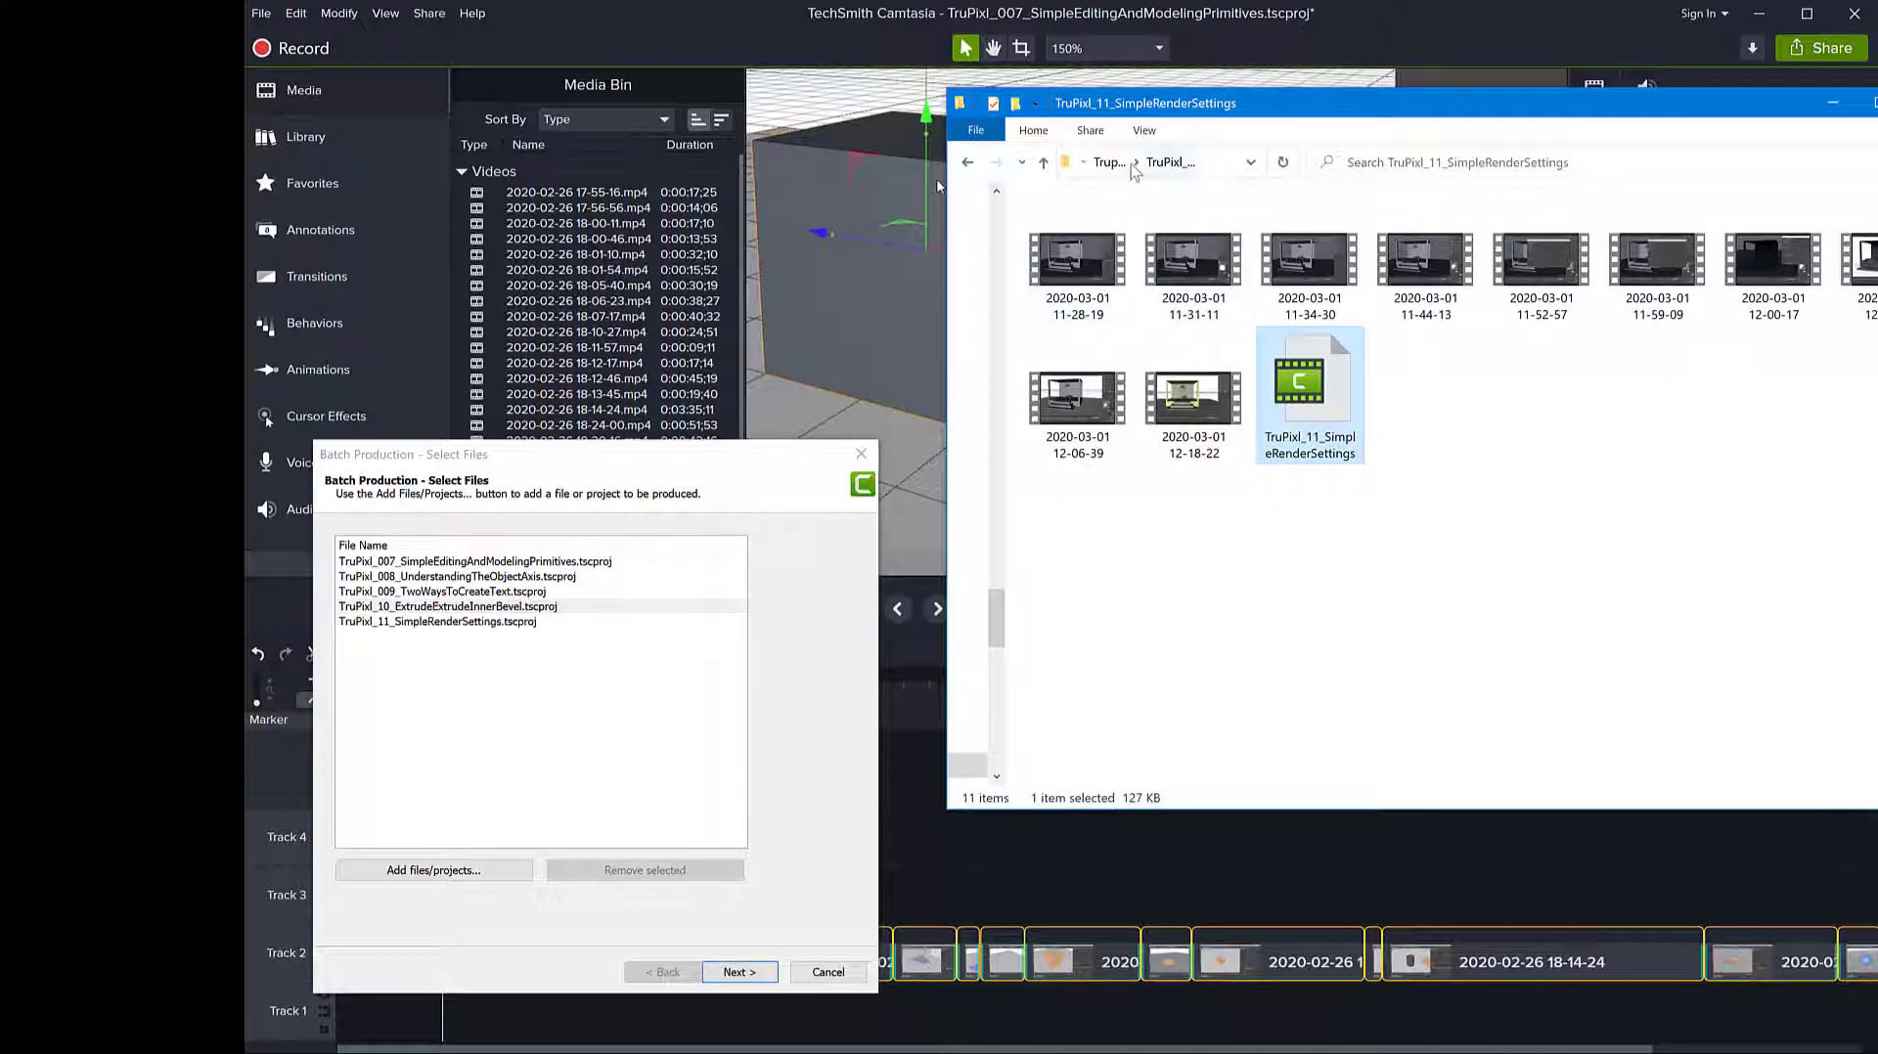
left_click(1043, 162)
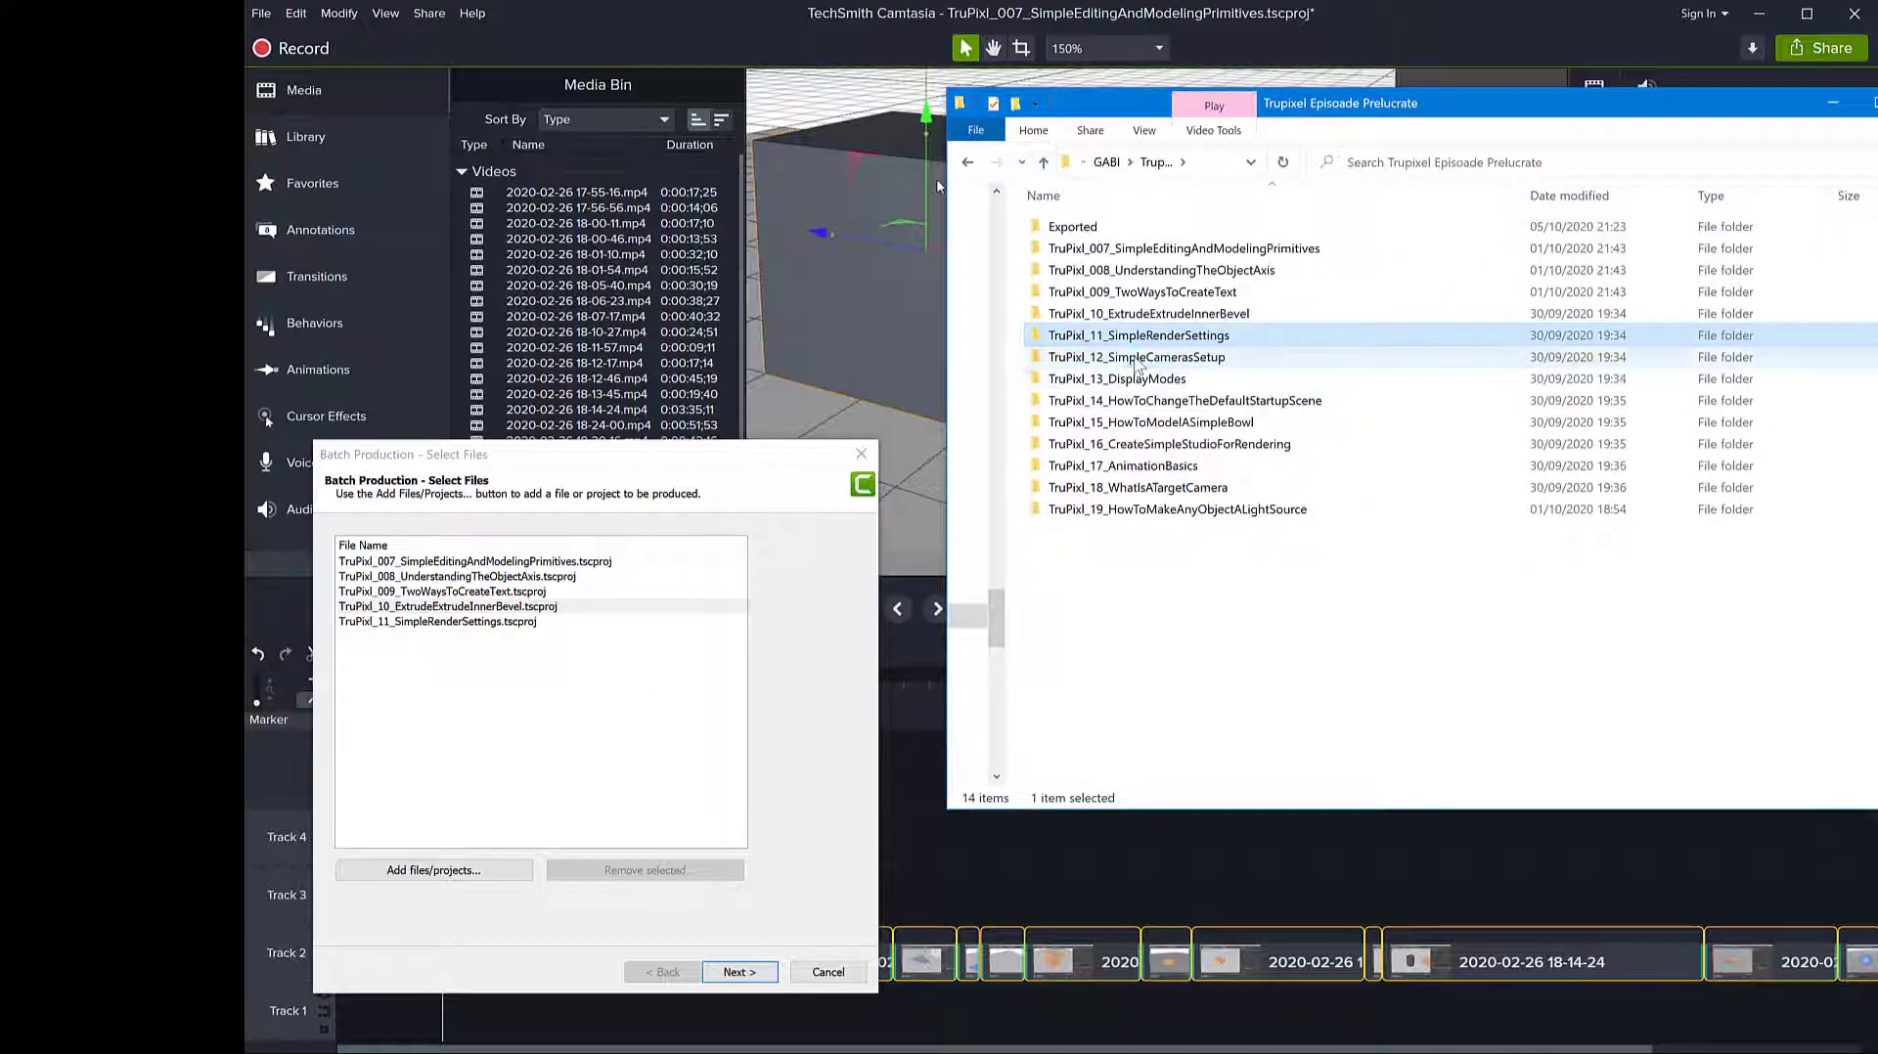
double_click(1134, 442)
left_click_drag(1076, 533, 526, 743)
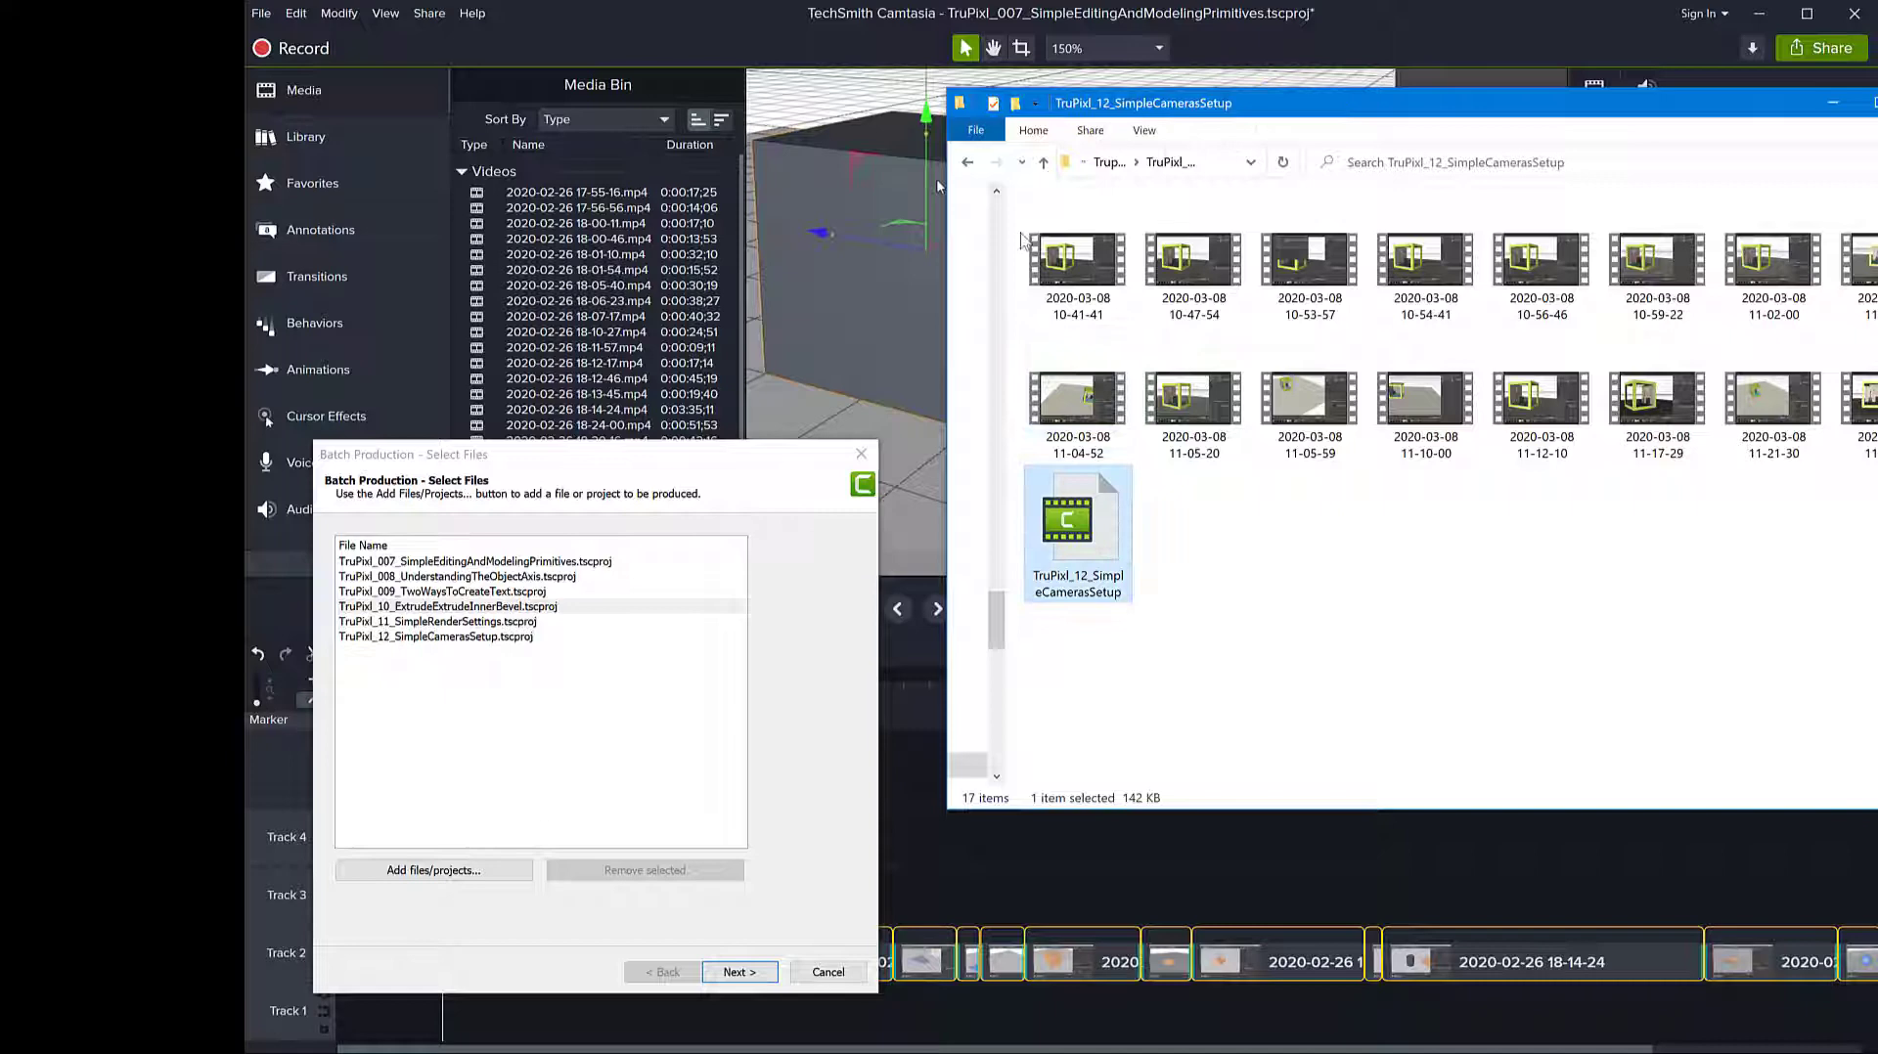
left_click(1043, 162)
double_click(1096, 380)
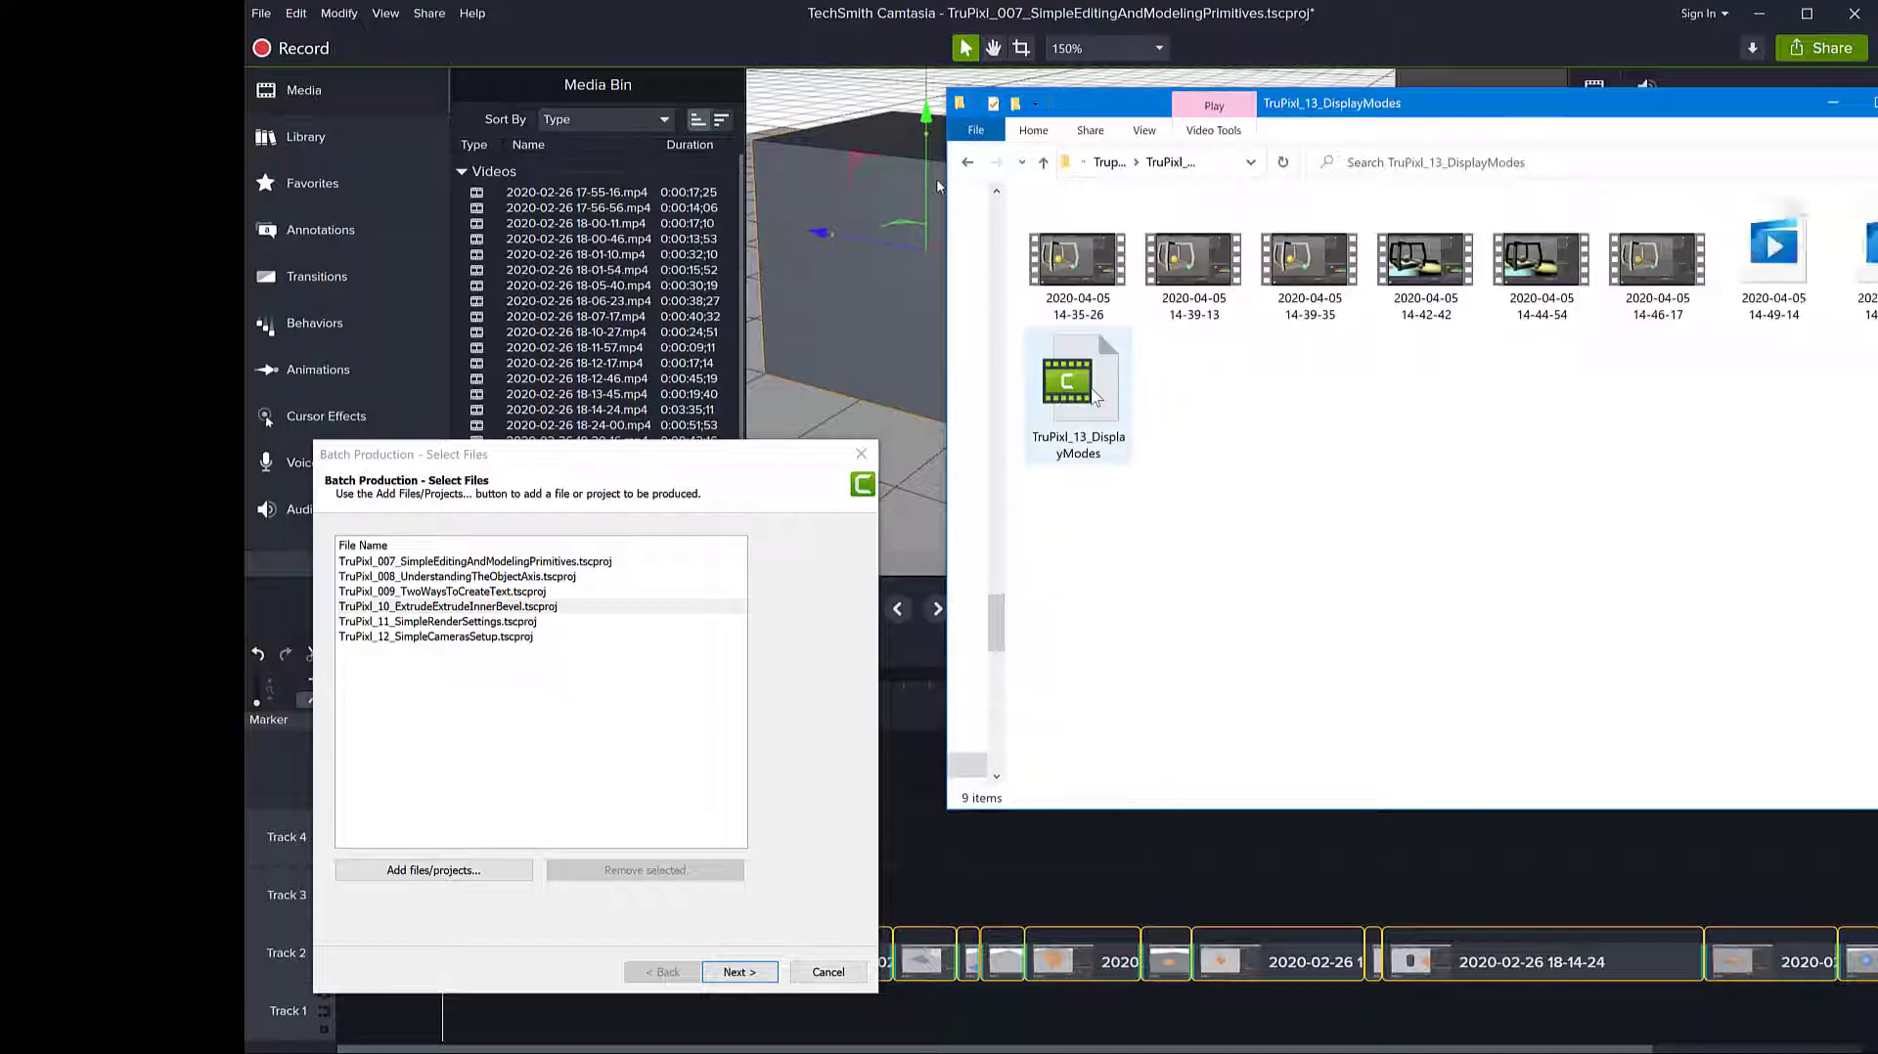
left_click_drag(1095, 379, 690, 696)
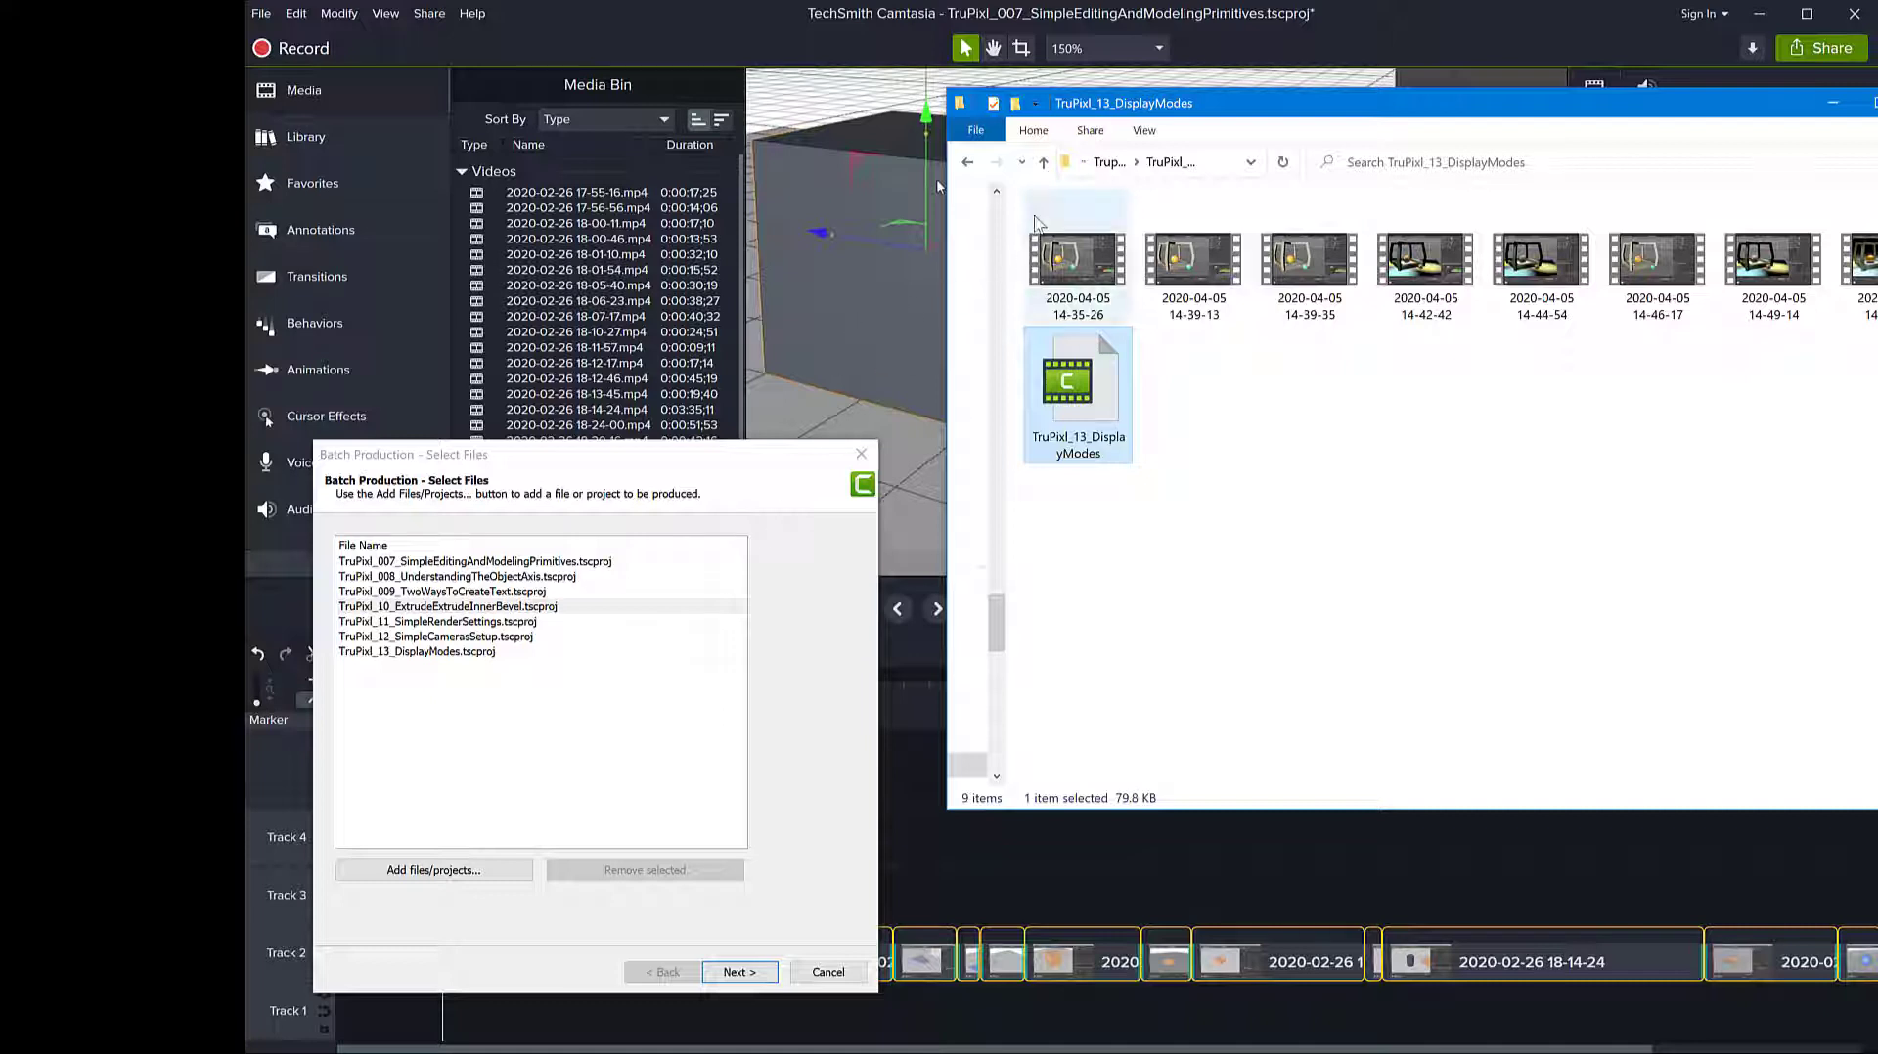
Step: Add the TruPixl_14, TruPixl_15 and following episode projects to the batch list
left_click(1043, 163)
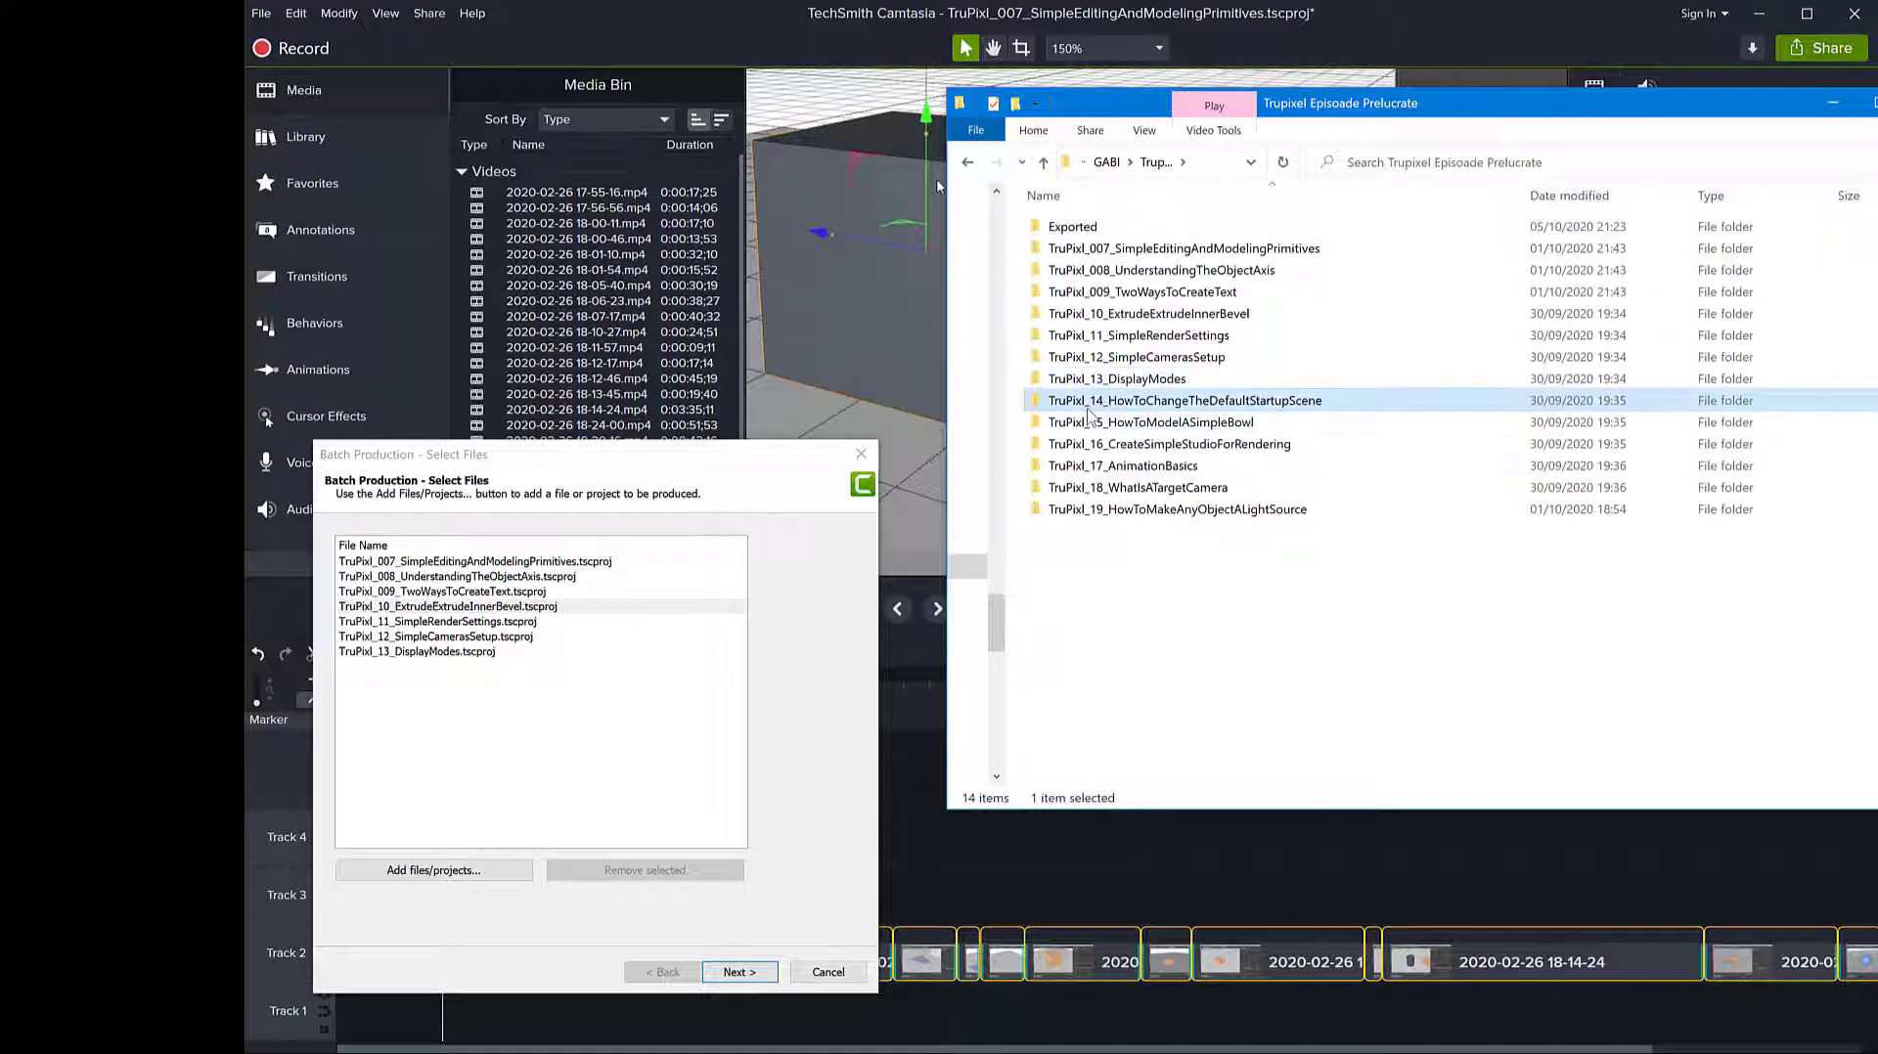
double_click(1125, 400)
left_click_drag(1868, 333, 555, 783)
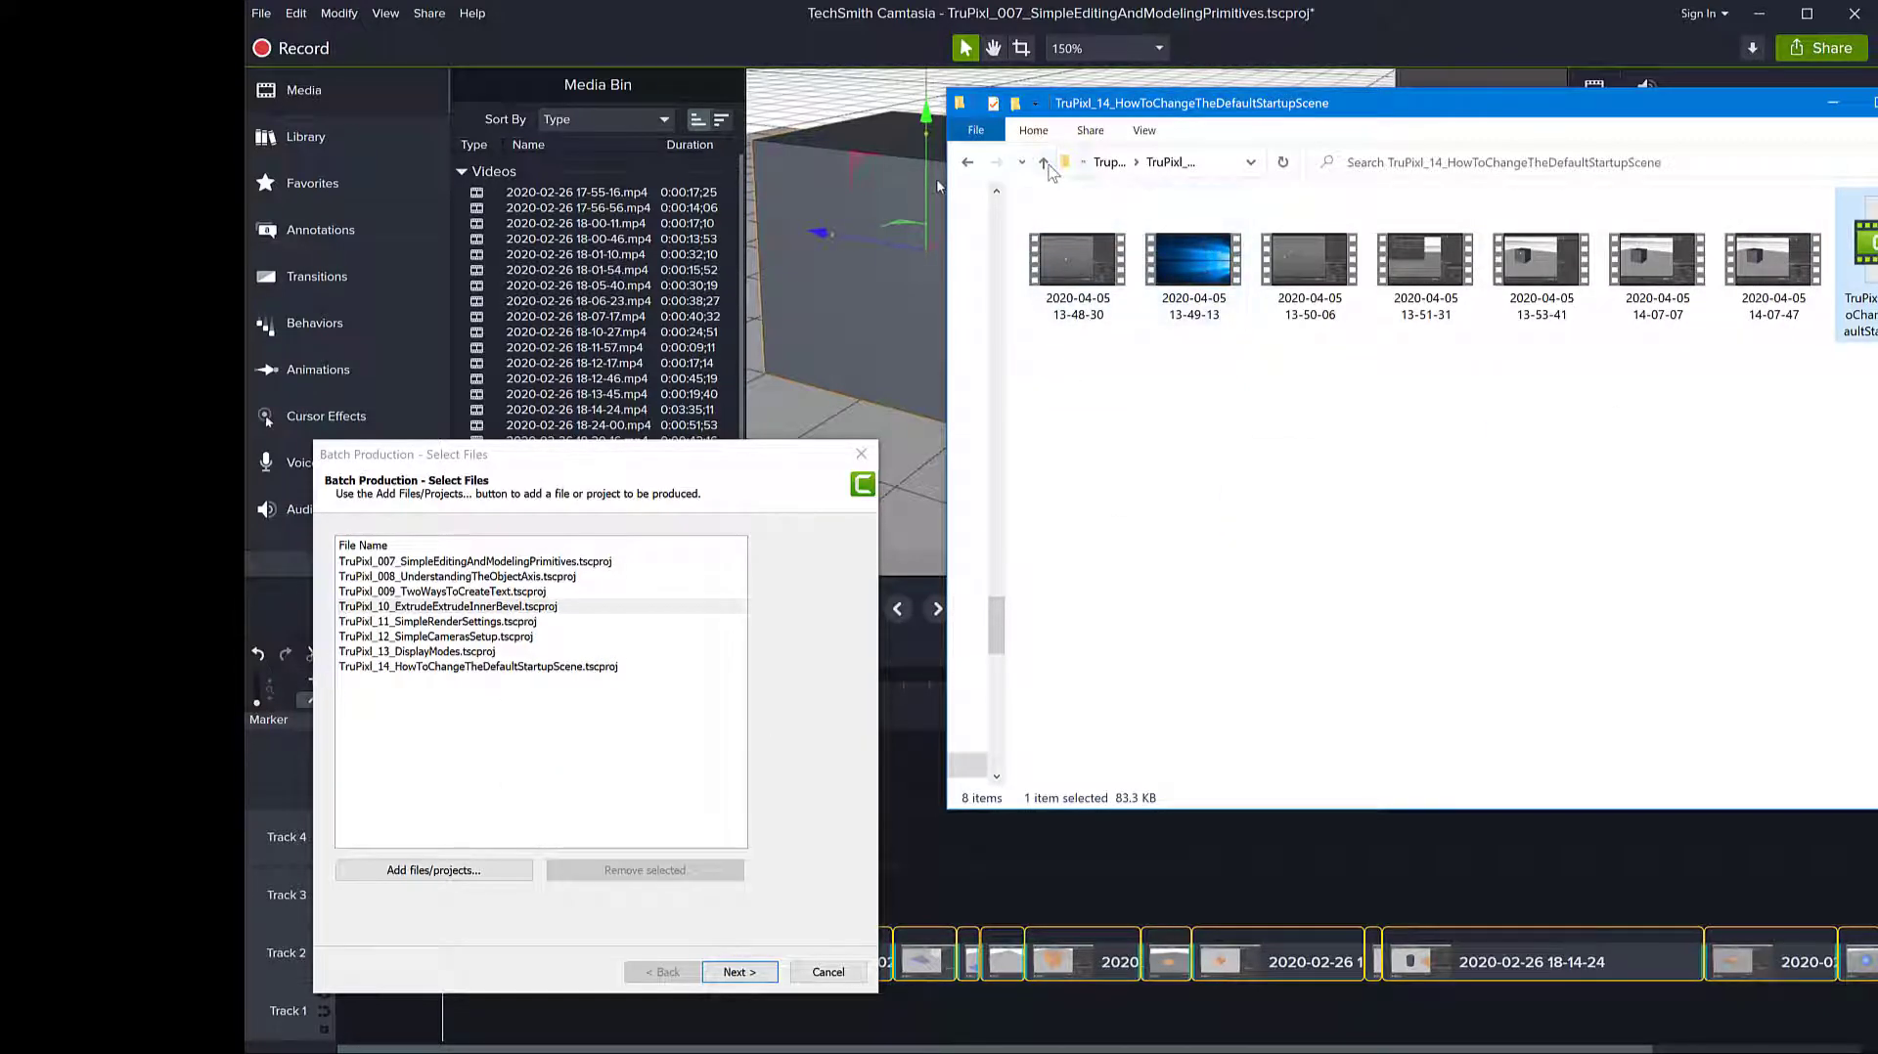
left_click(1043, 162)
double_click(1107, 443)
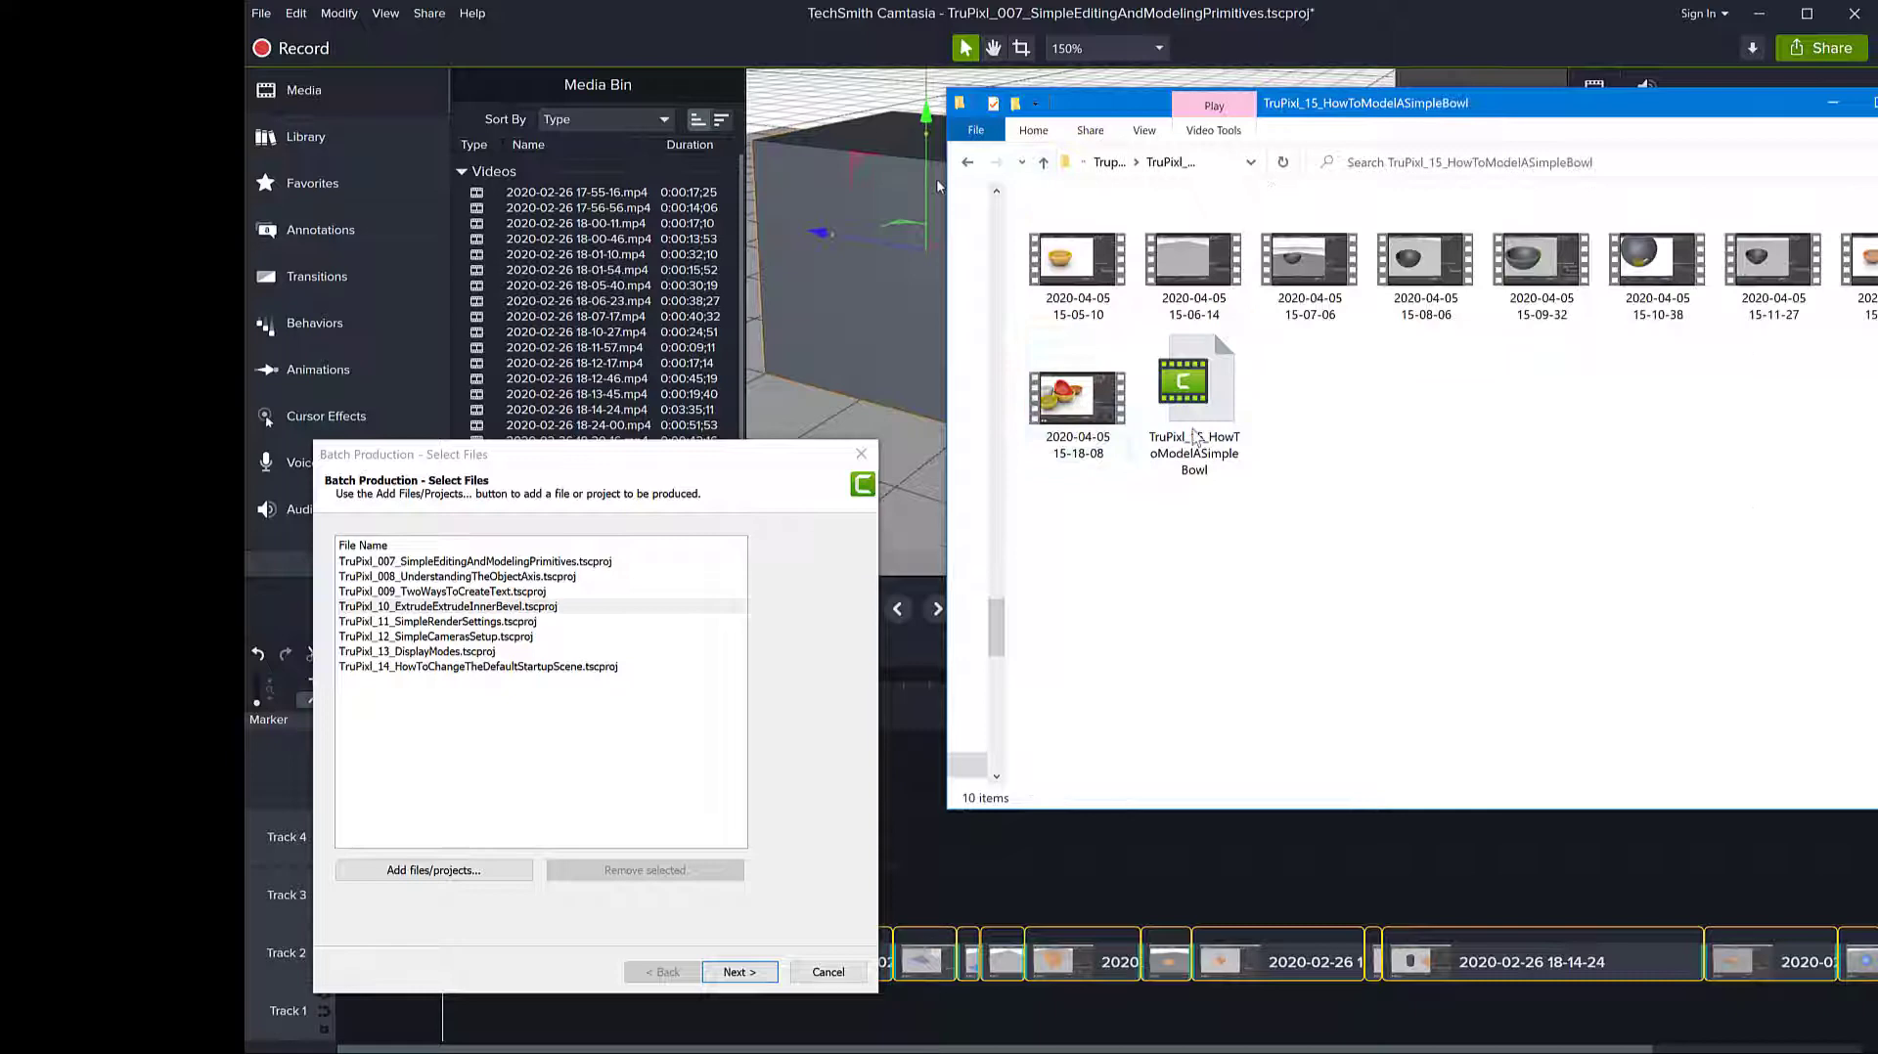
left_click_drag(1310, 392, 538, 763)
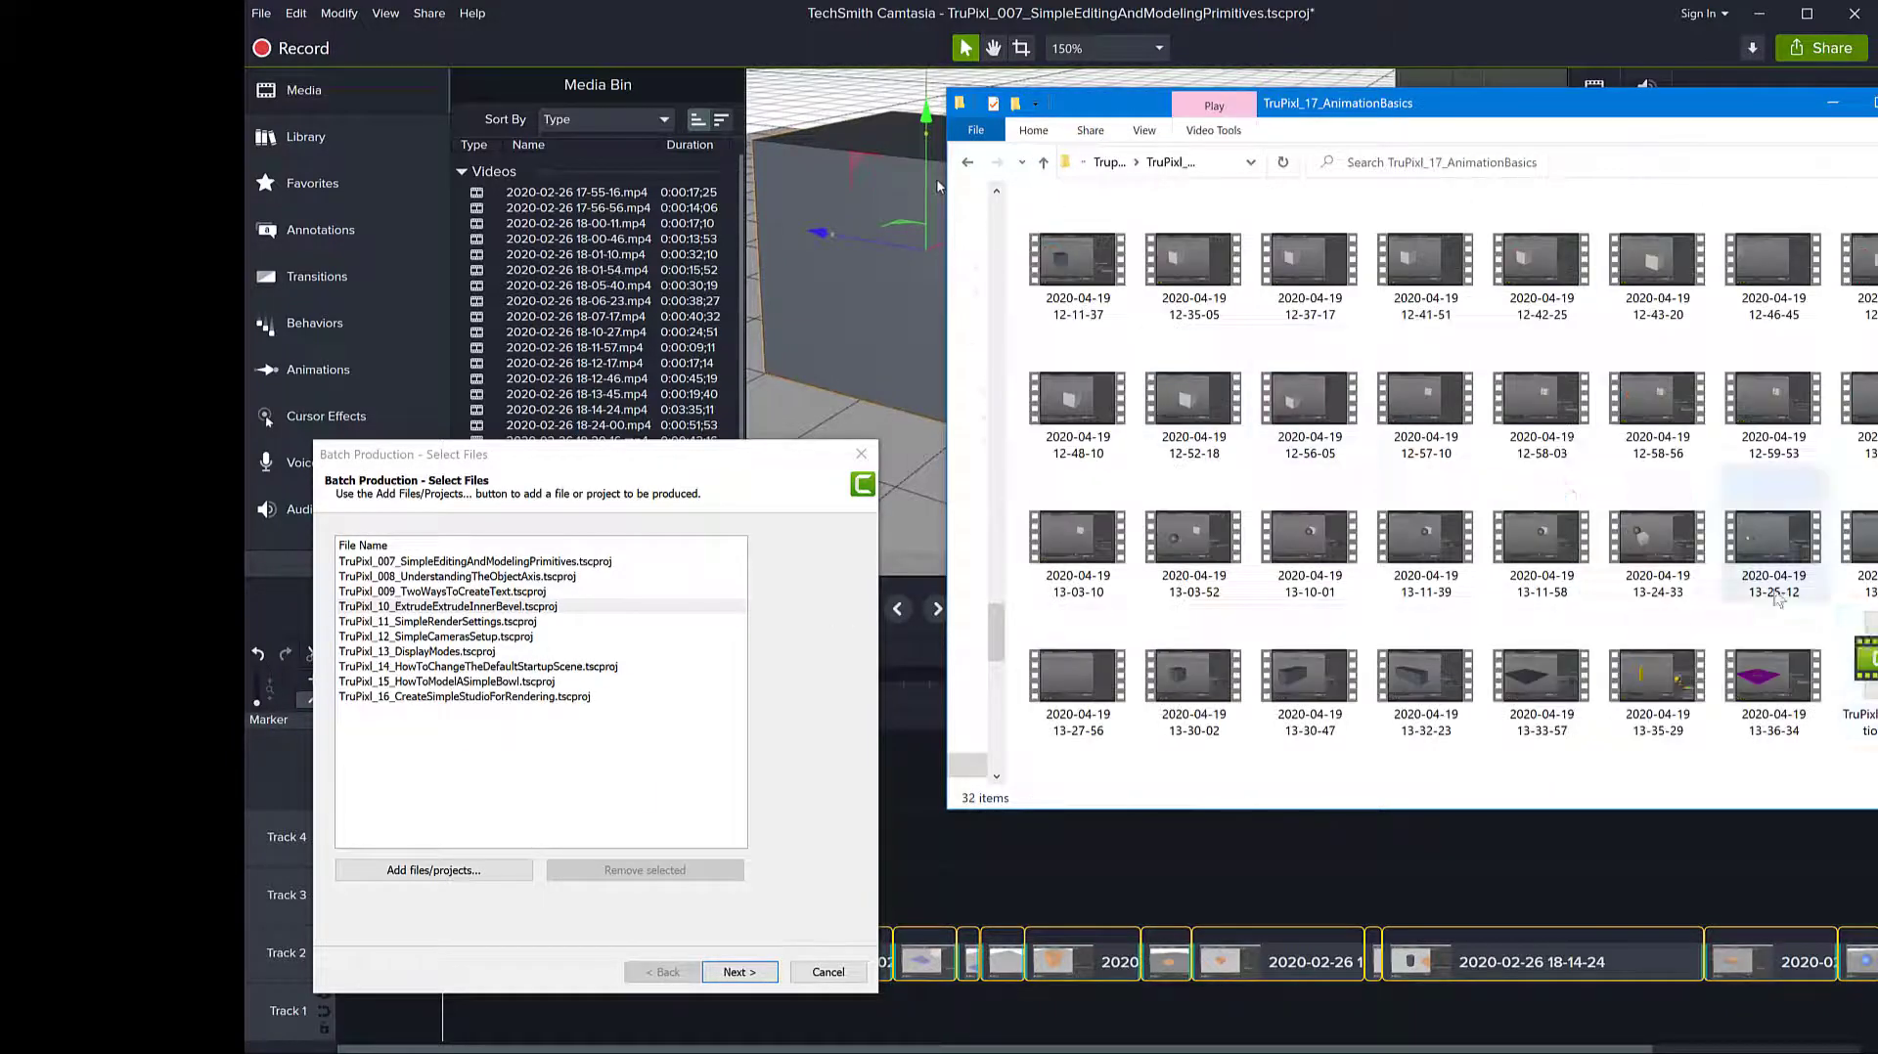
left_click_drag(1858, 665, 626, 802)
Step: Add the TruPixl_18 and TestTruPixl_19 projects, then return to the Batch Production dialog
left_click(1201, 391)
left_click_drag(1201, 391, 538, 729)
left_click(1043, 163)
double_click(1173, 508)
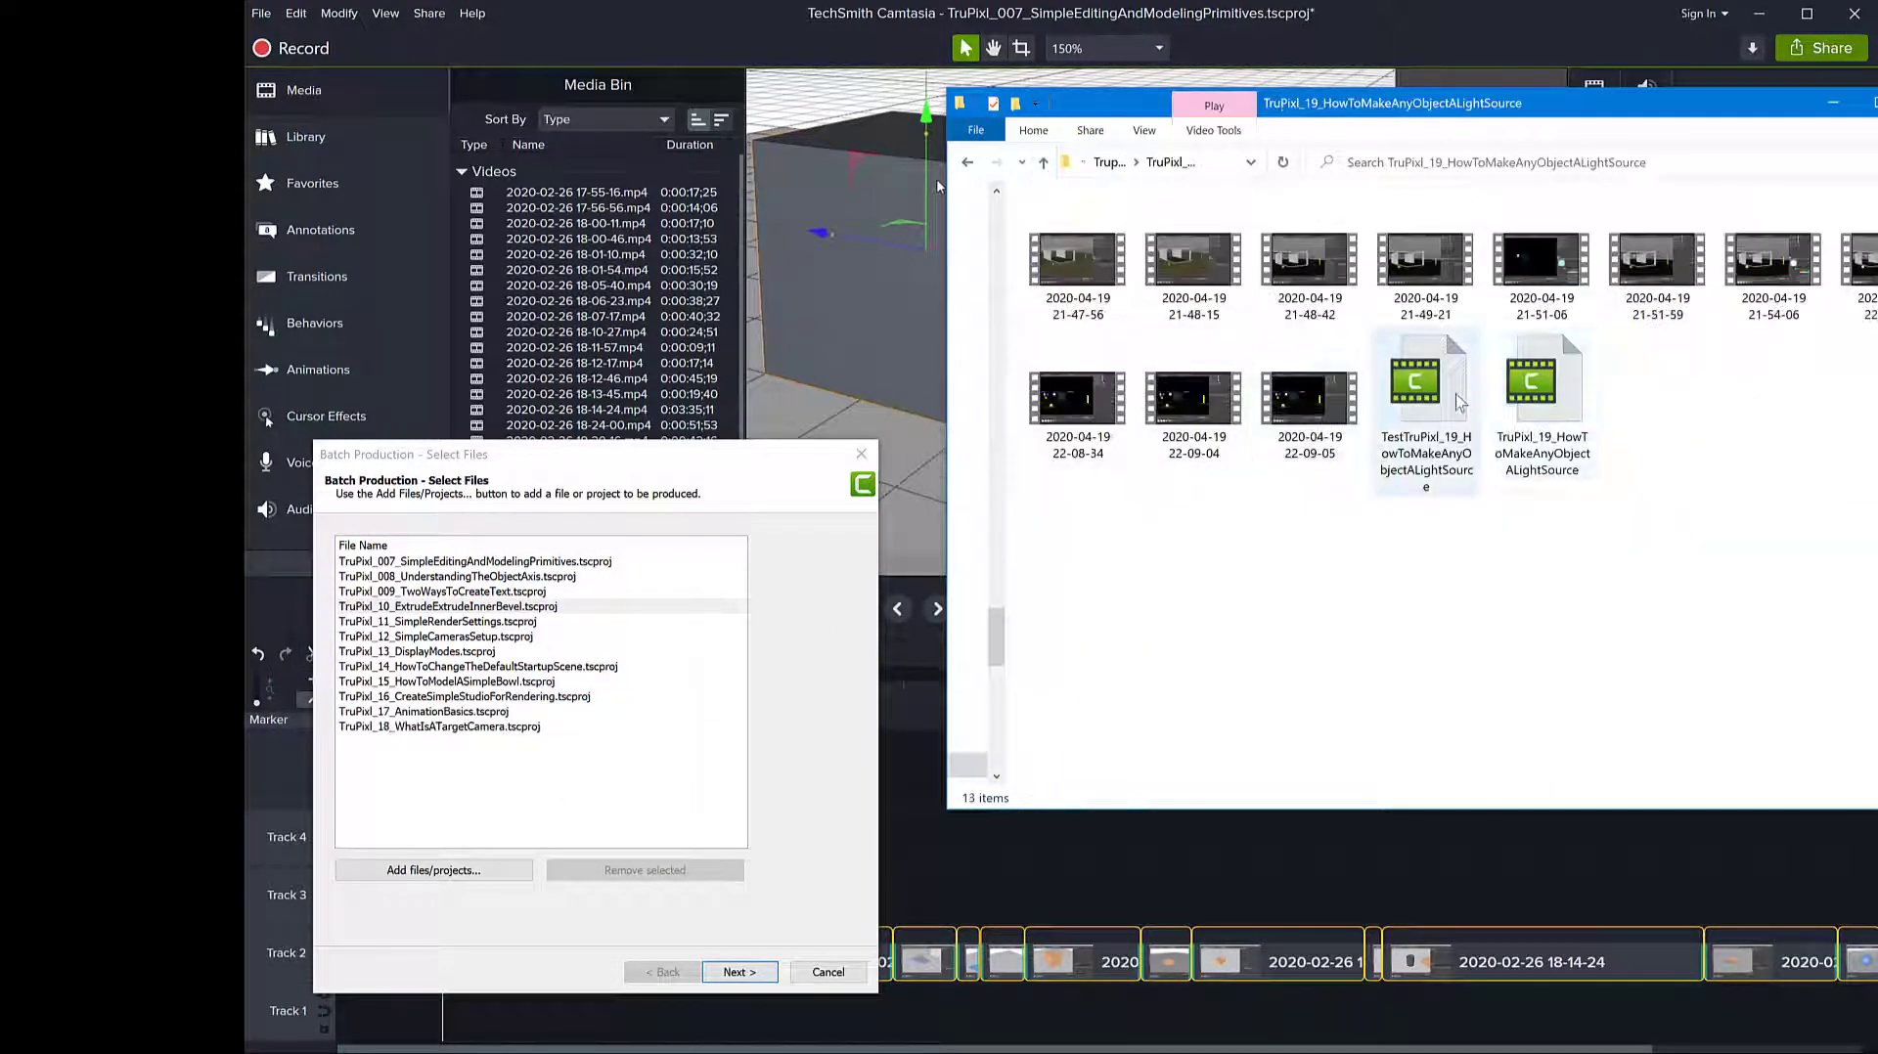
left_click_drag(1426, 391, 539, 833)
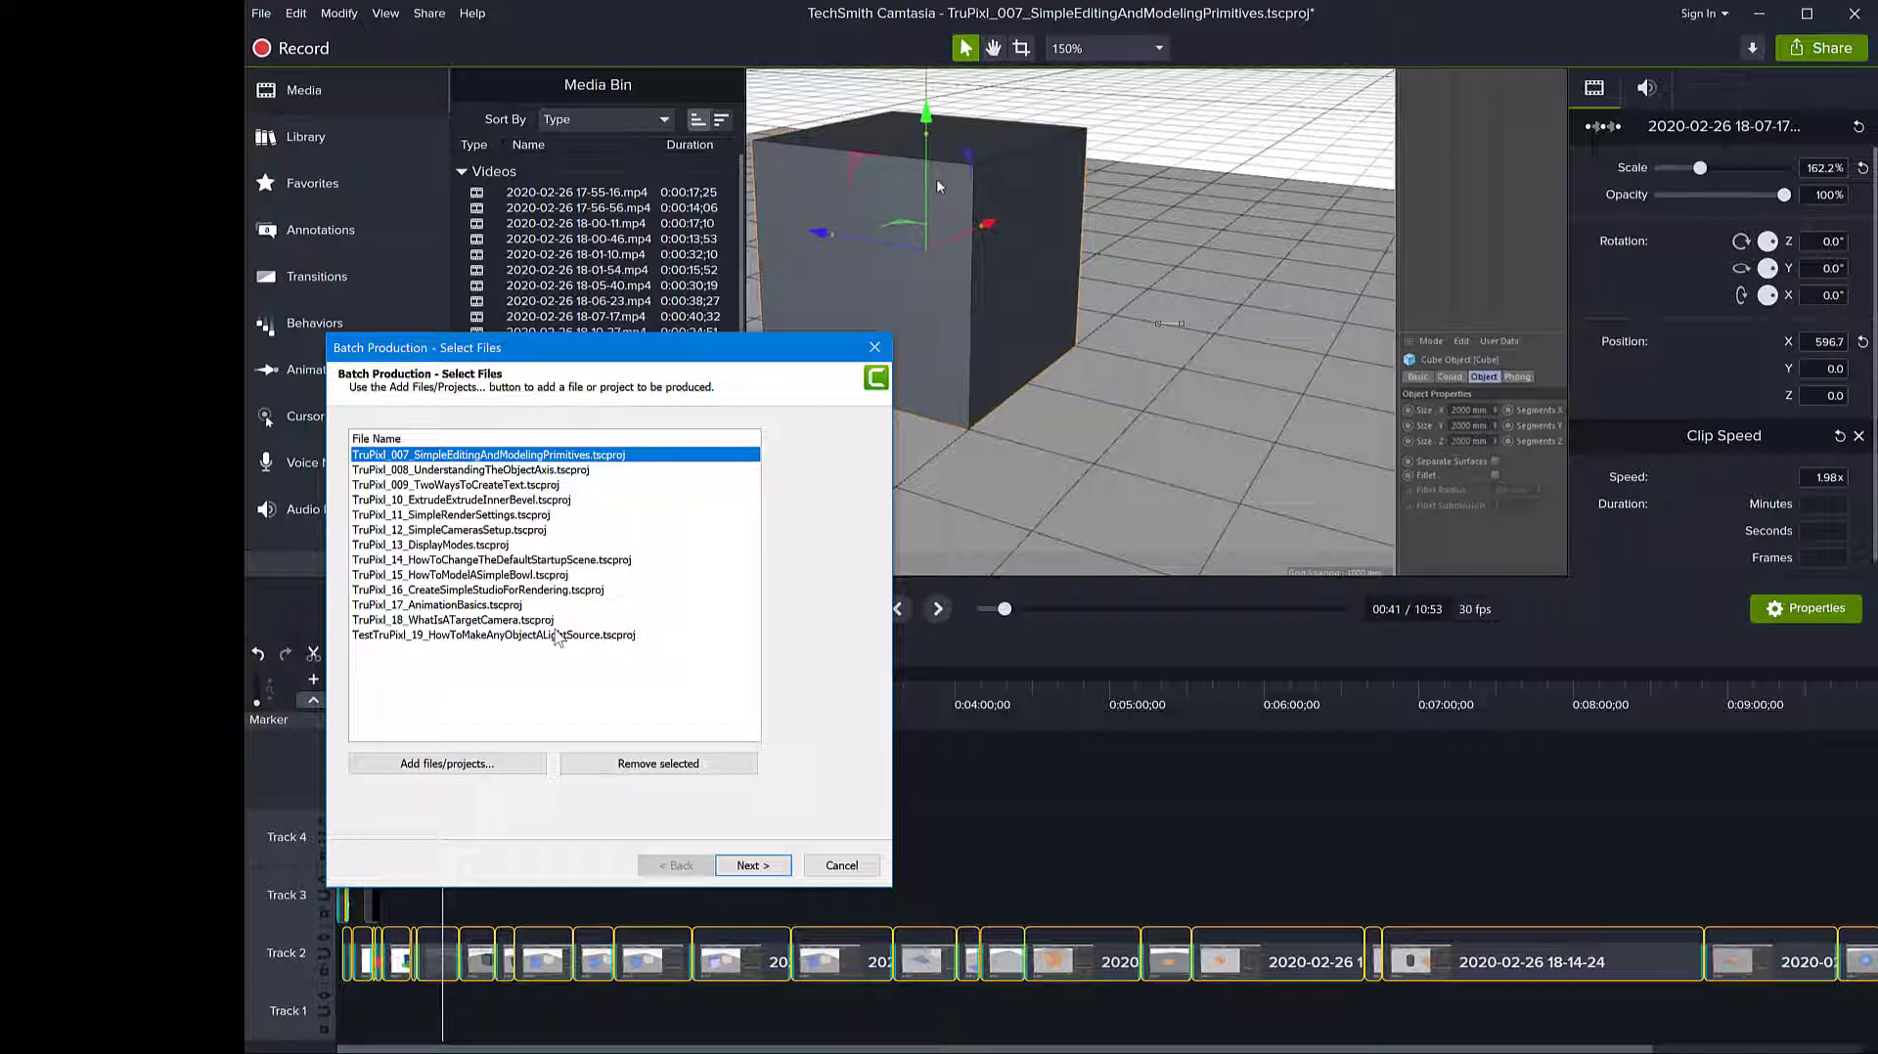
left_click(755, 871)
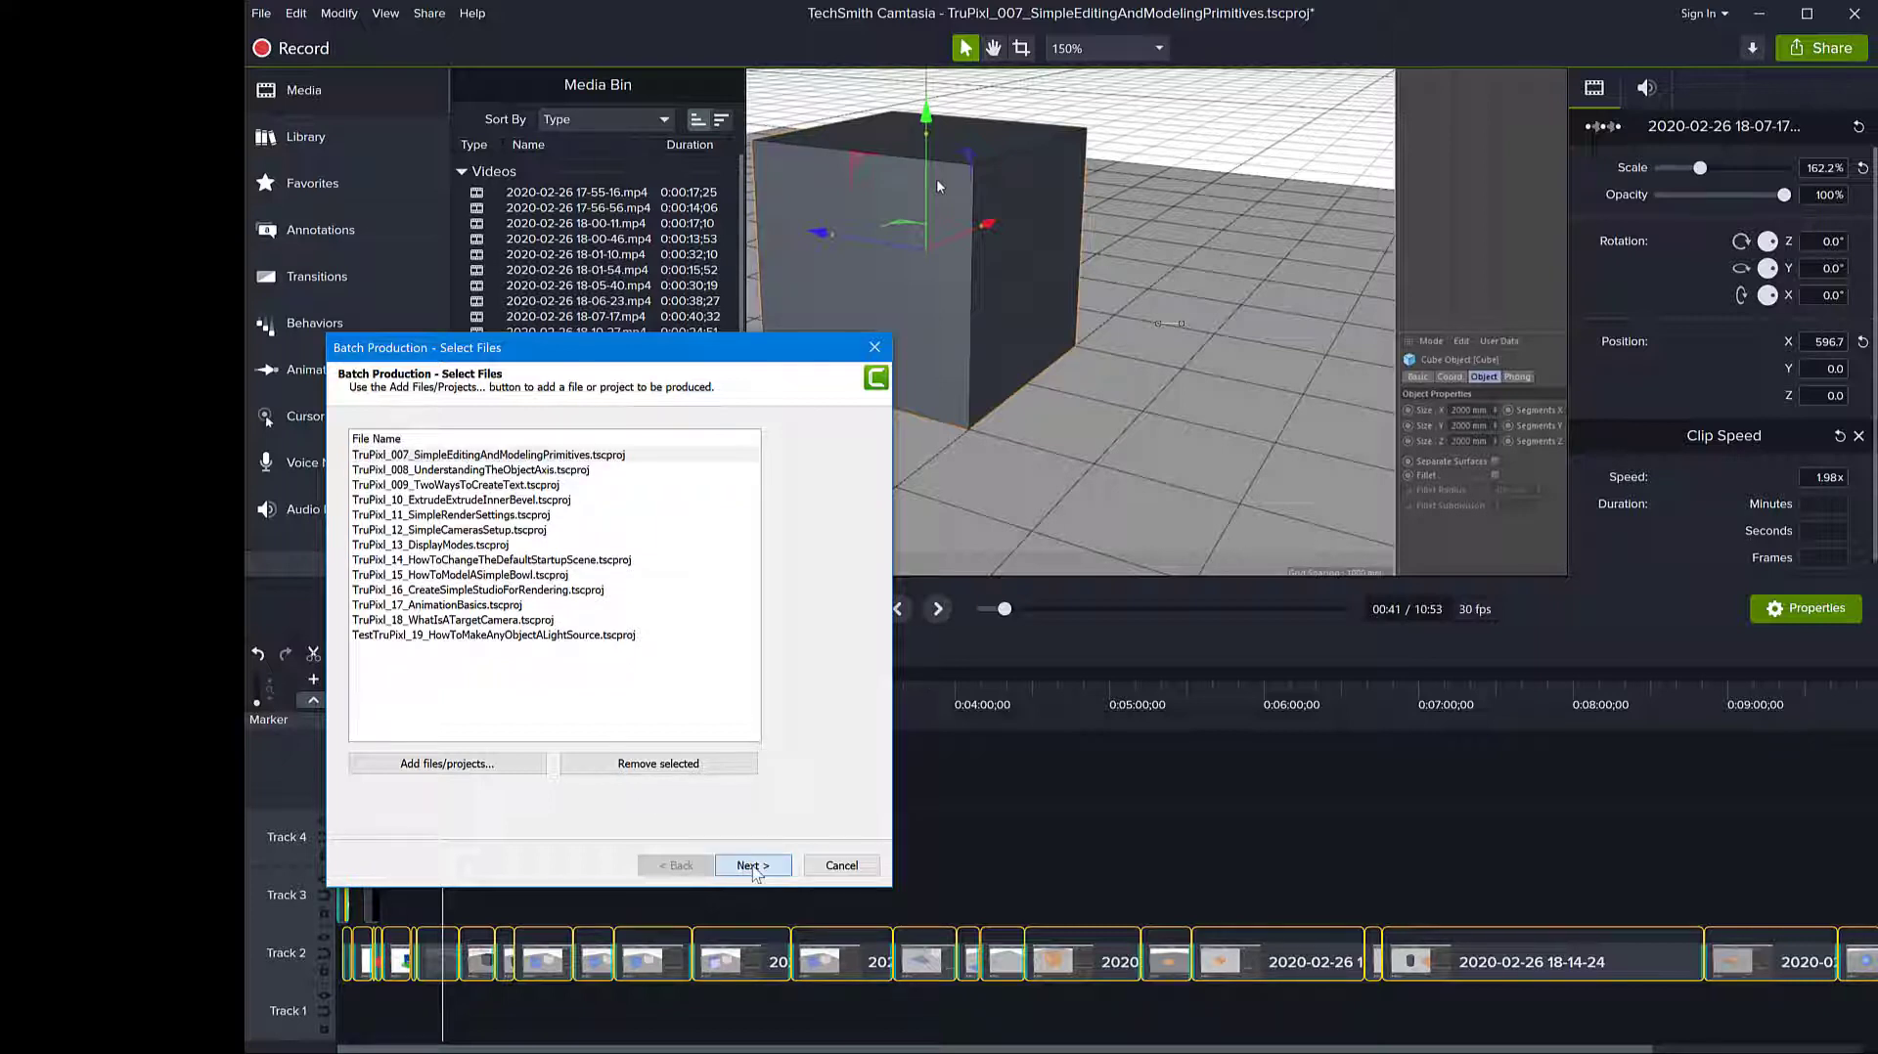
Step: Apply the single '30-fps max quality' production preset to all queued projects
left_click(753, 866)
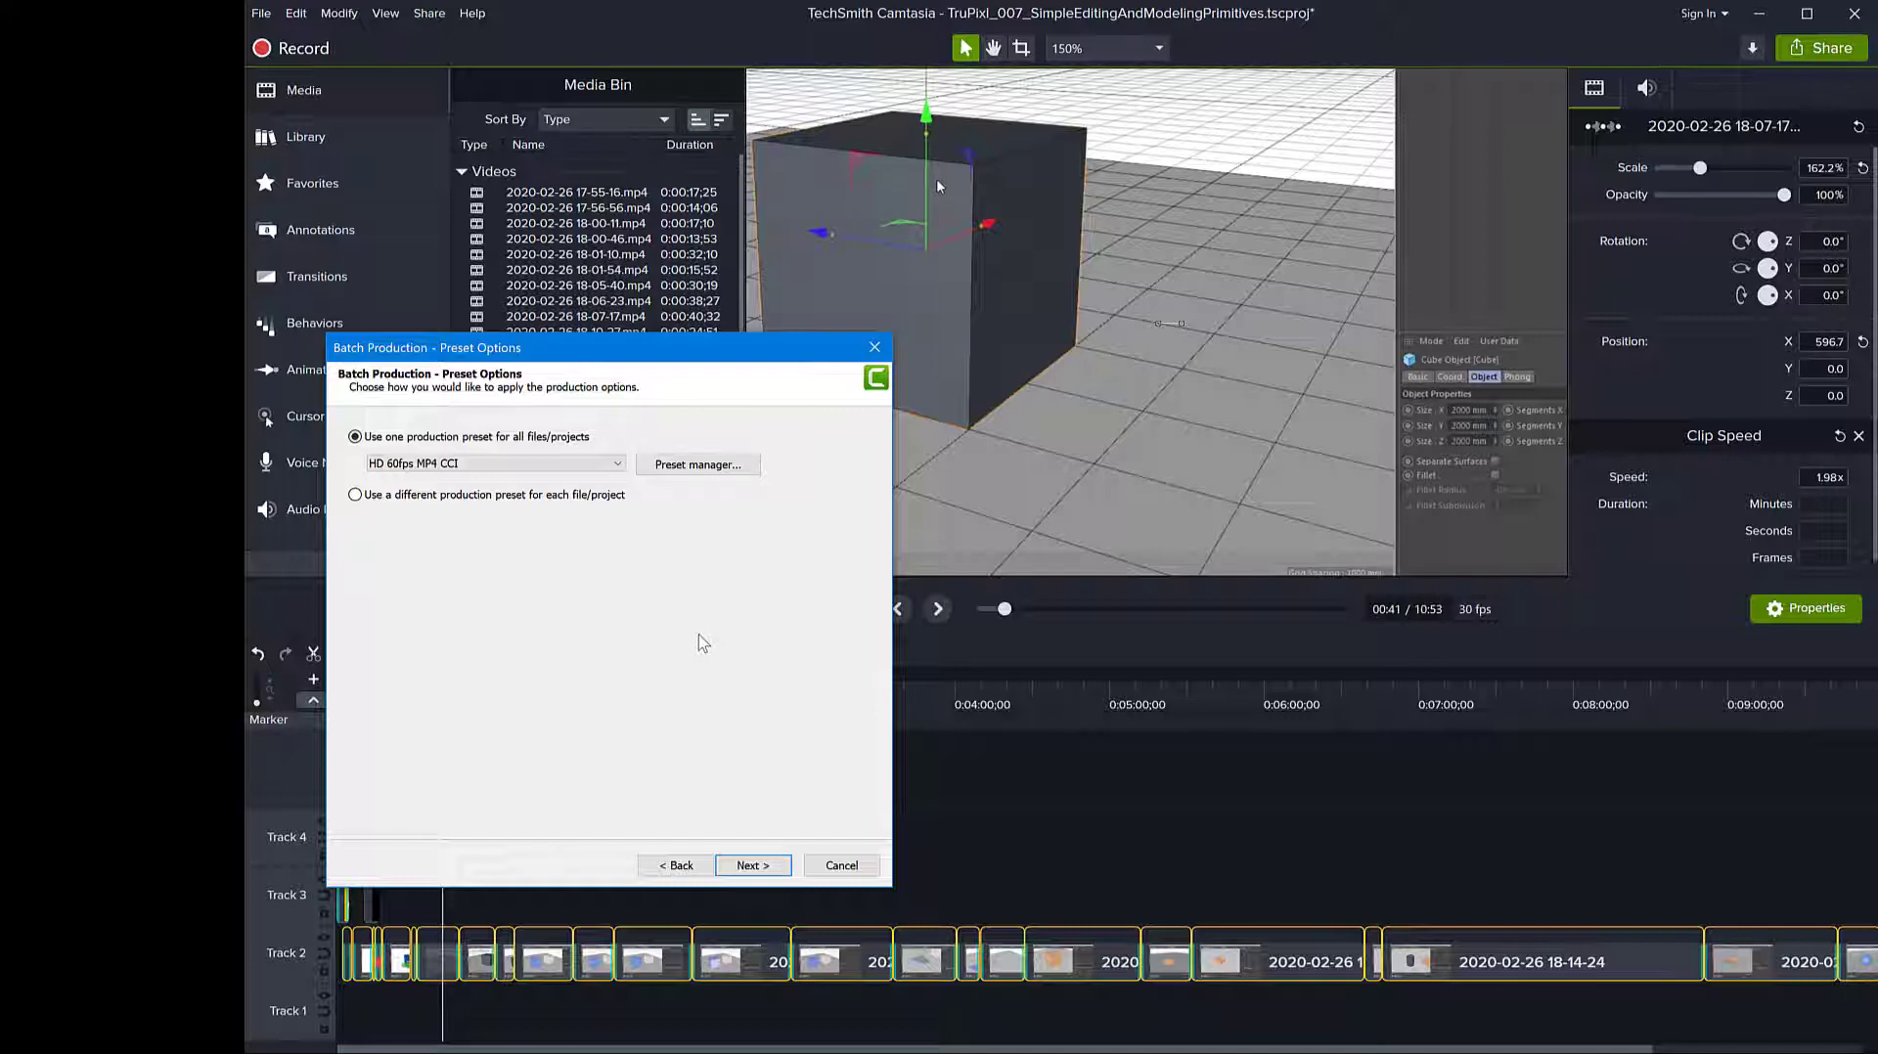
left_click(396, 465)
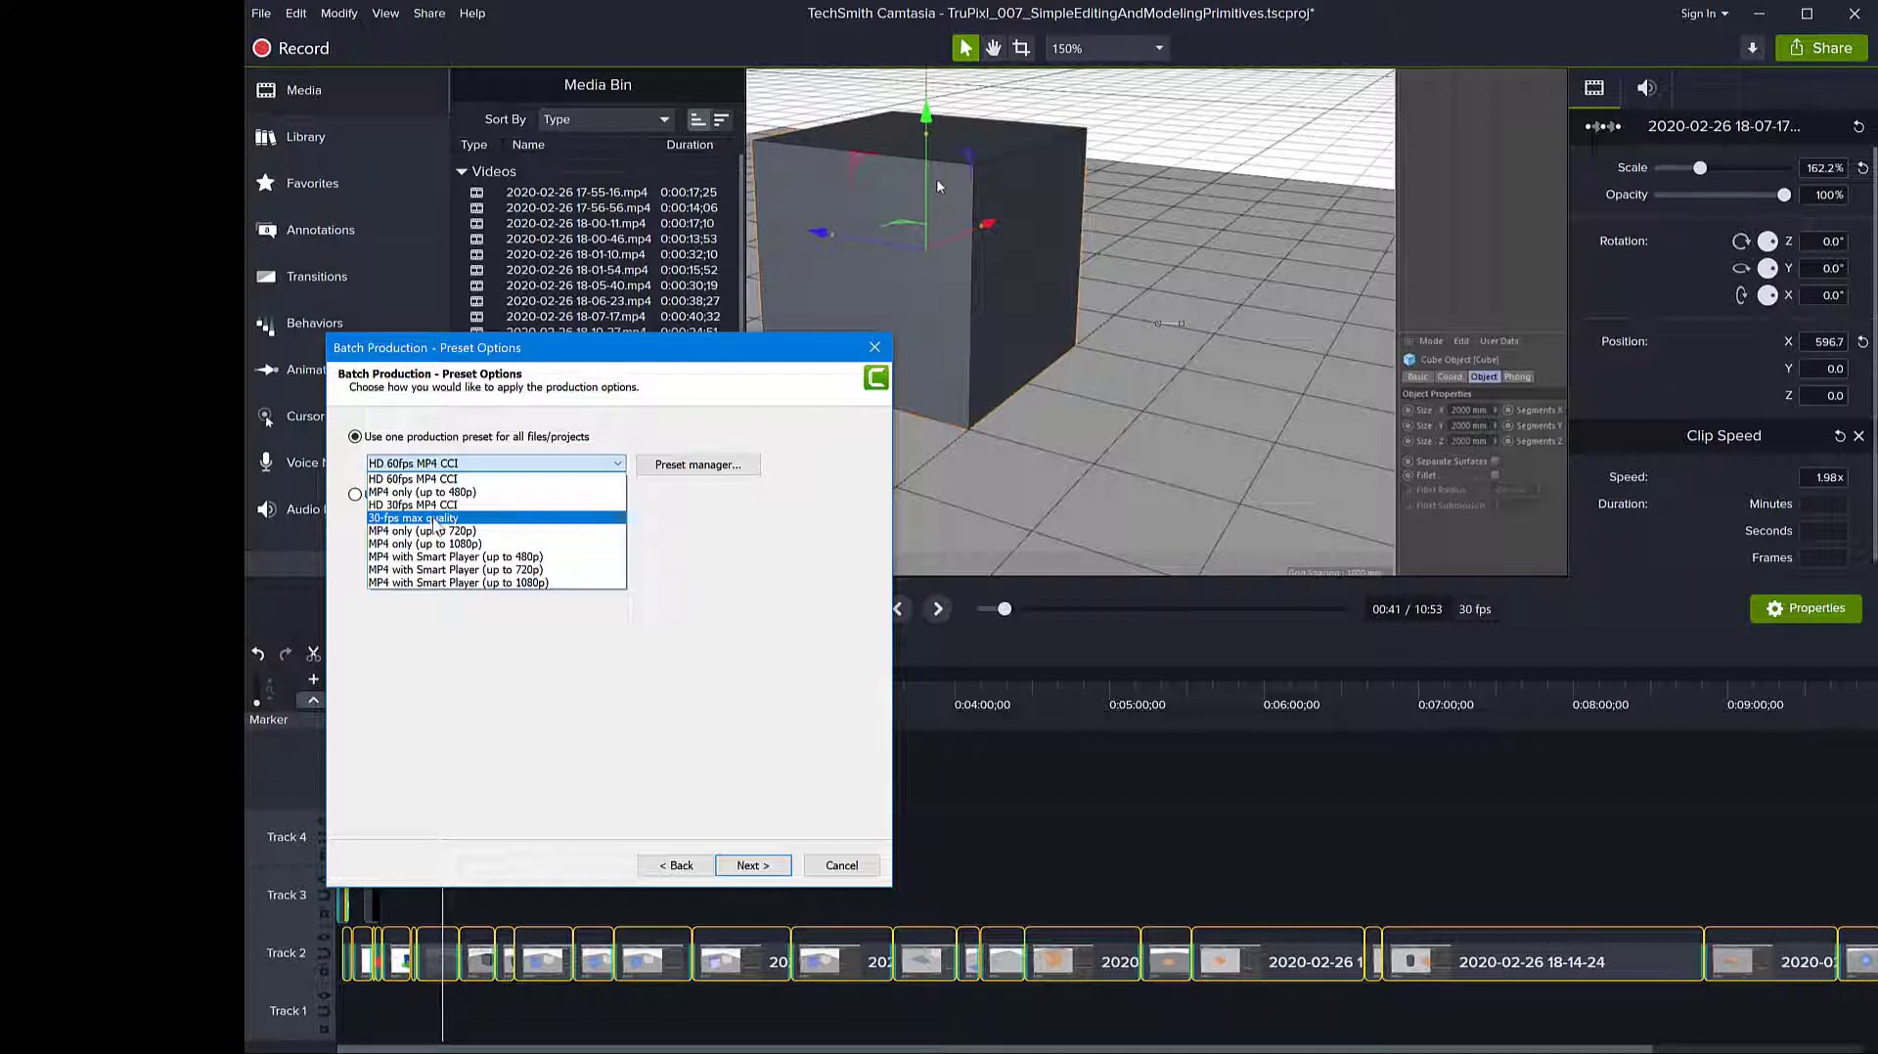
left_click(434, 519)
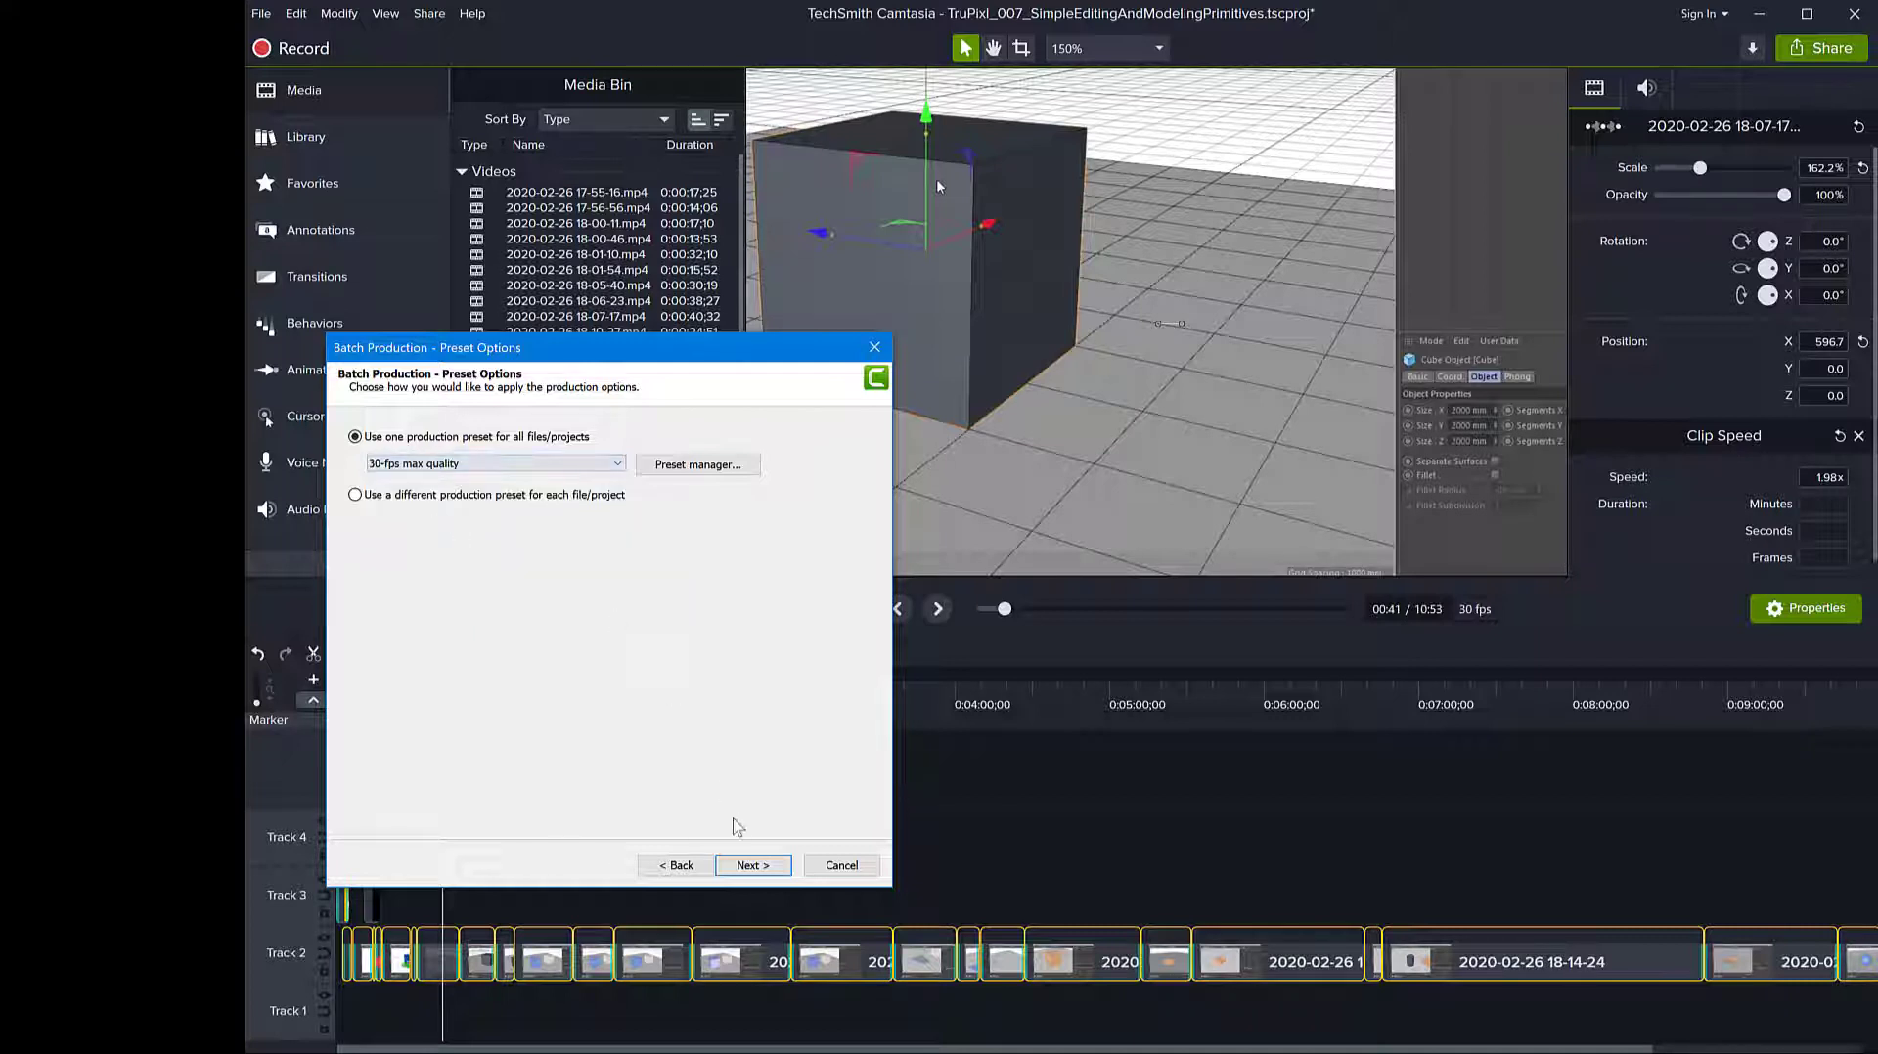
left_click(750, 866)
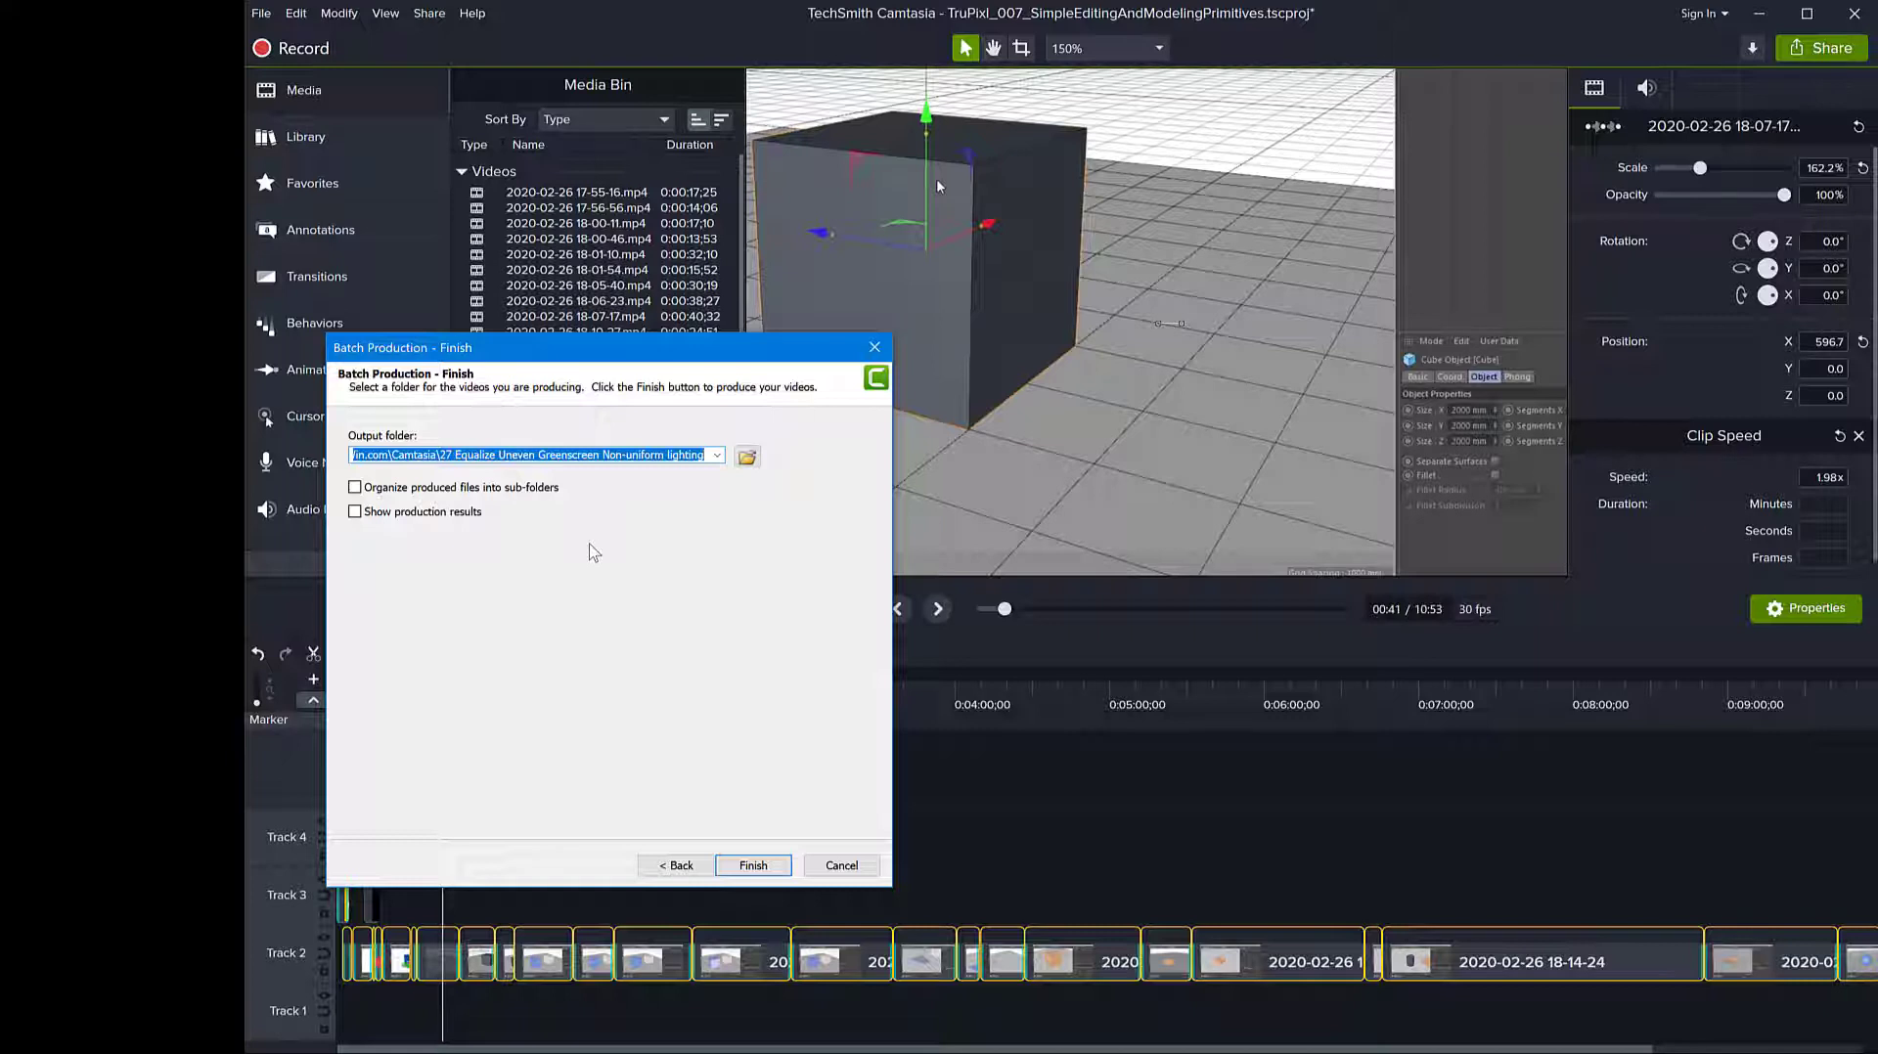
Step: Set the output folder to Exported in Trupixel Episoade Prelucrate, confirming it's empty
left_click(746, 457)
left_click(701, 467)
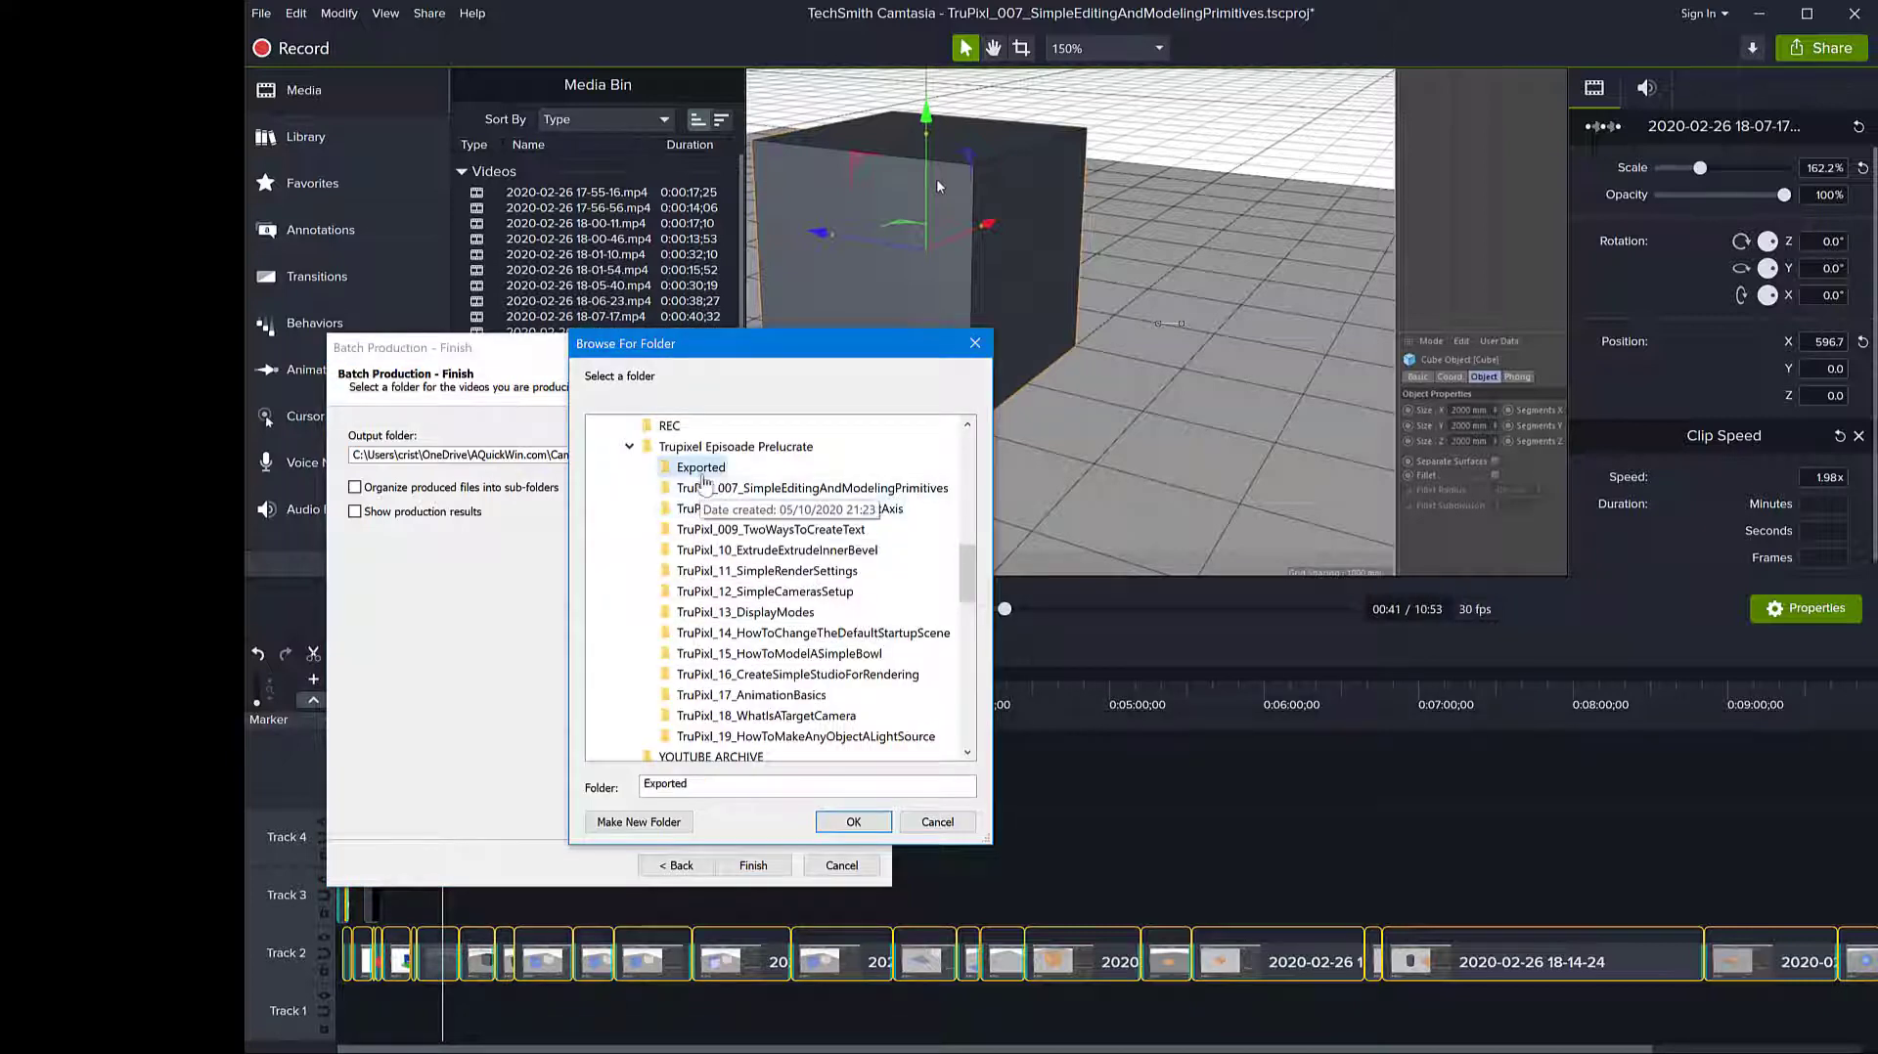
left_click(853, 822)
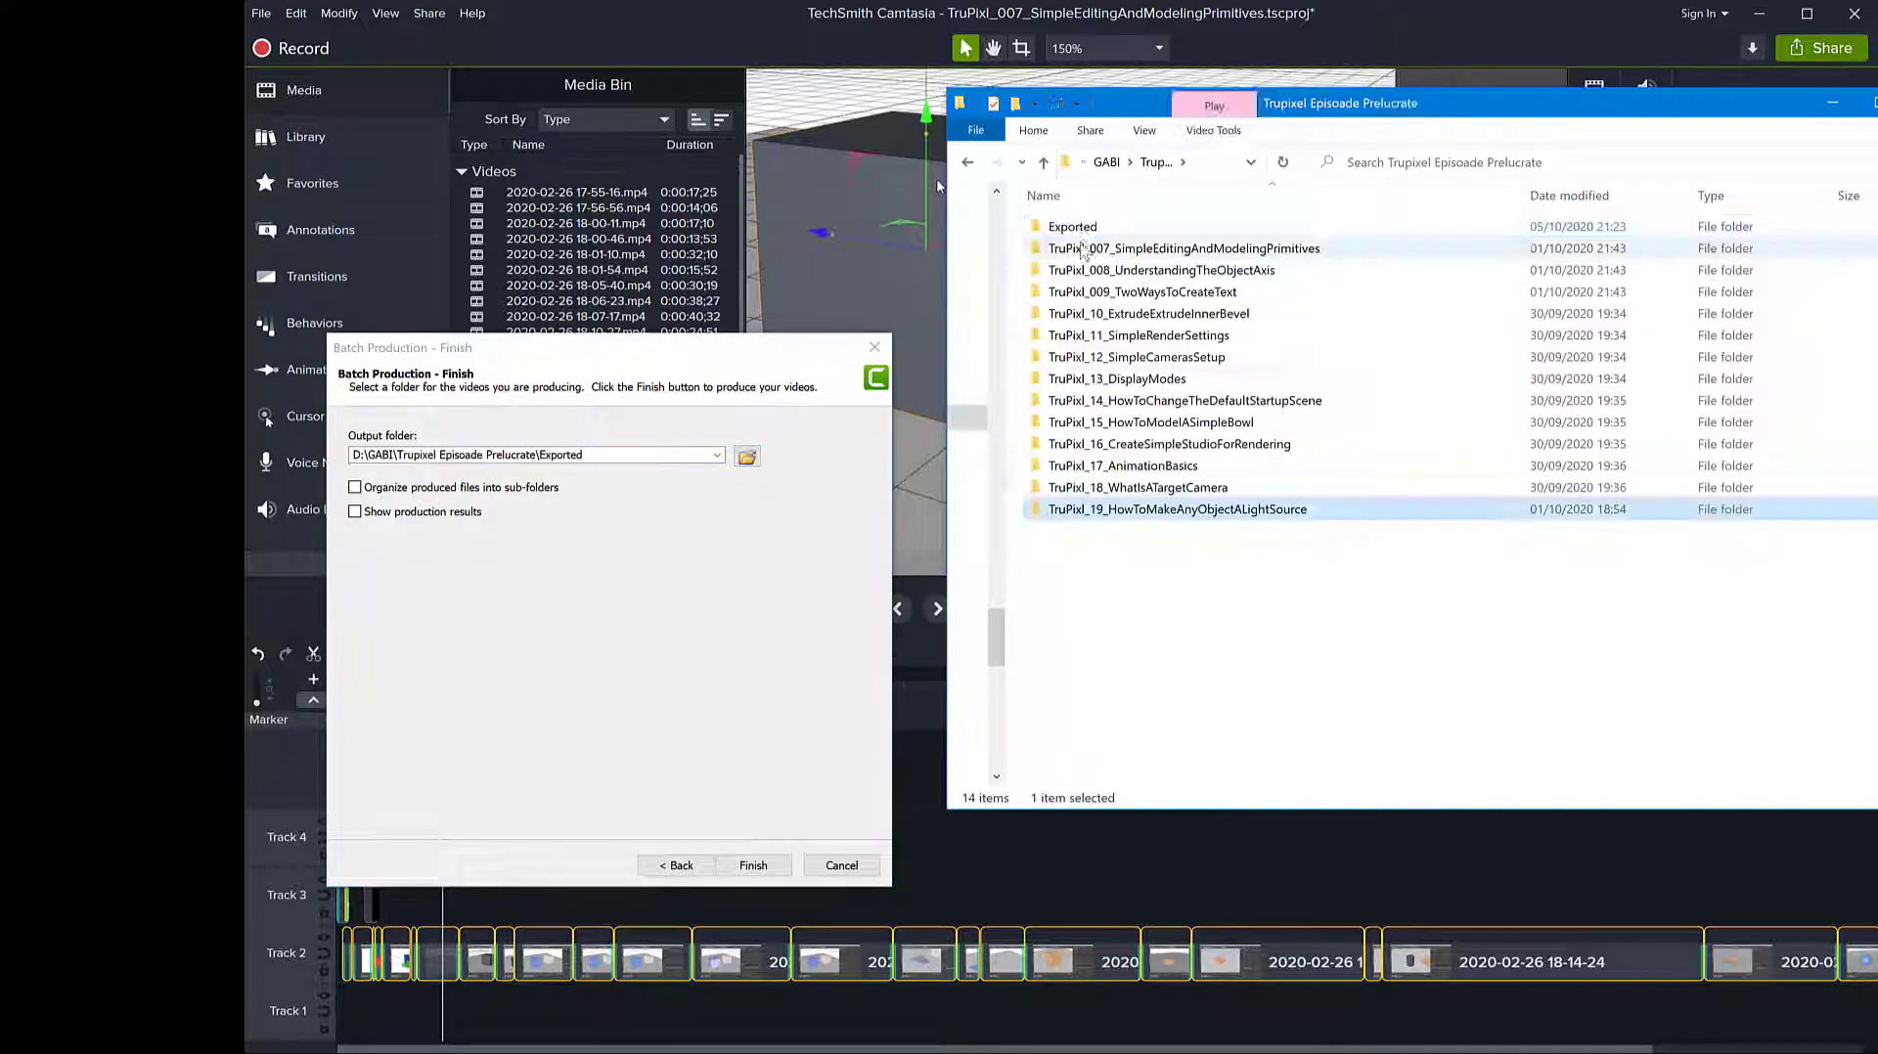
double_click(1084, 232)
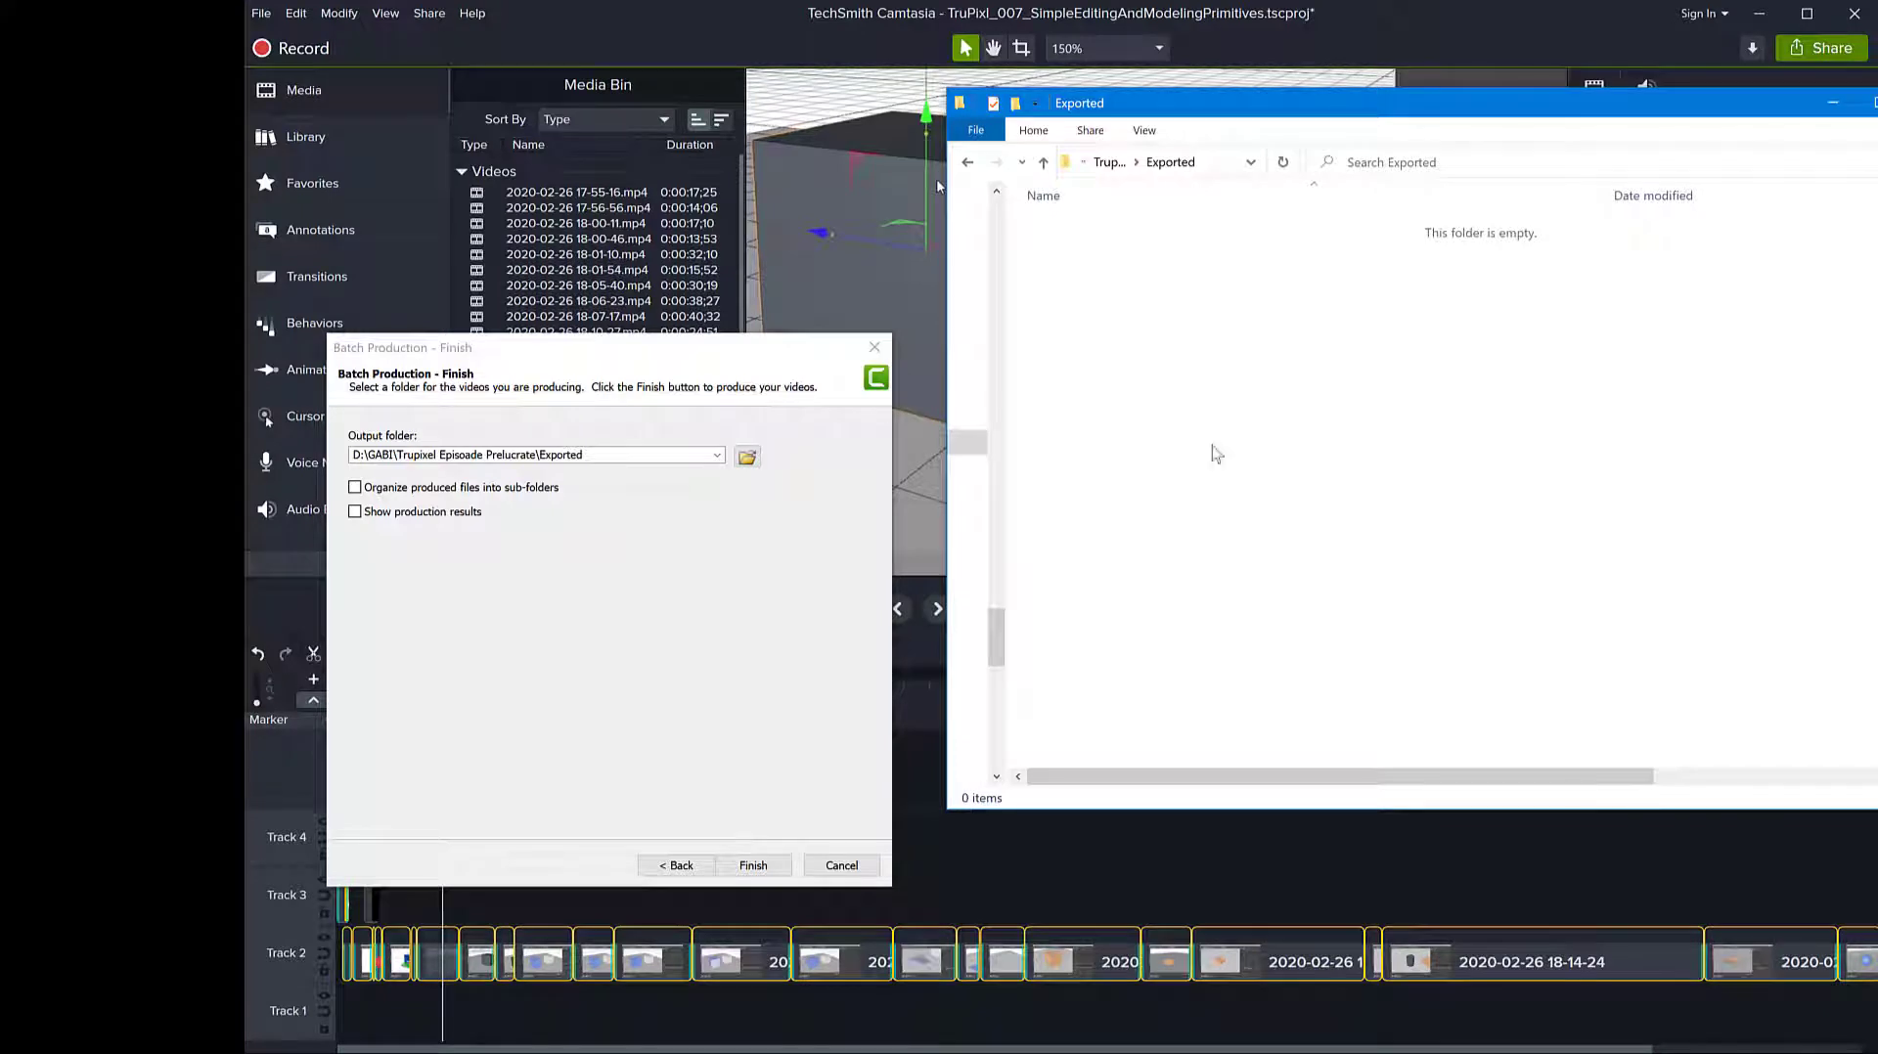
left_click(717, 358)
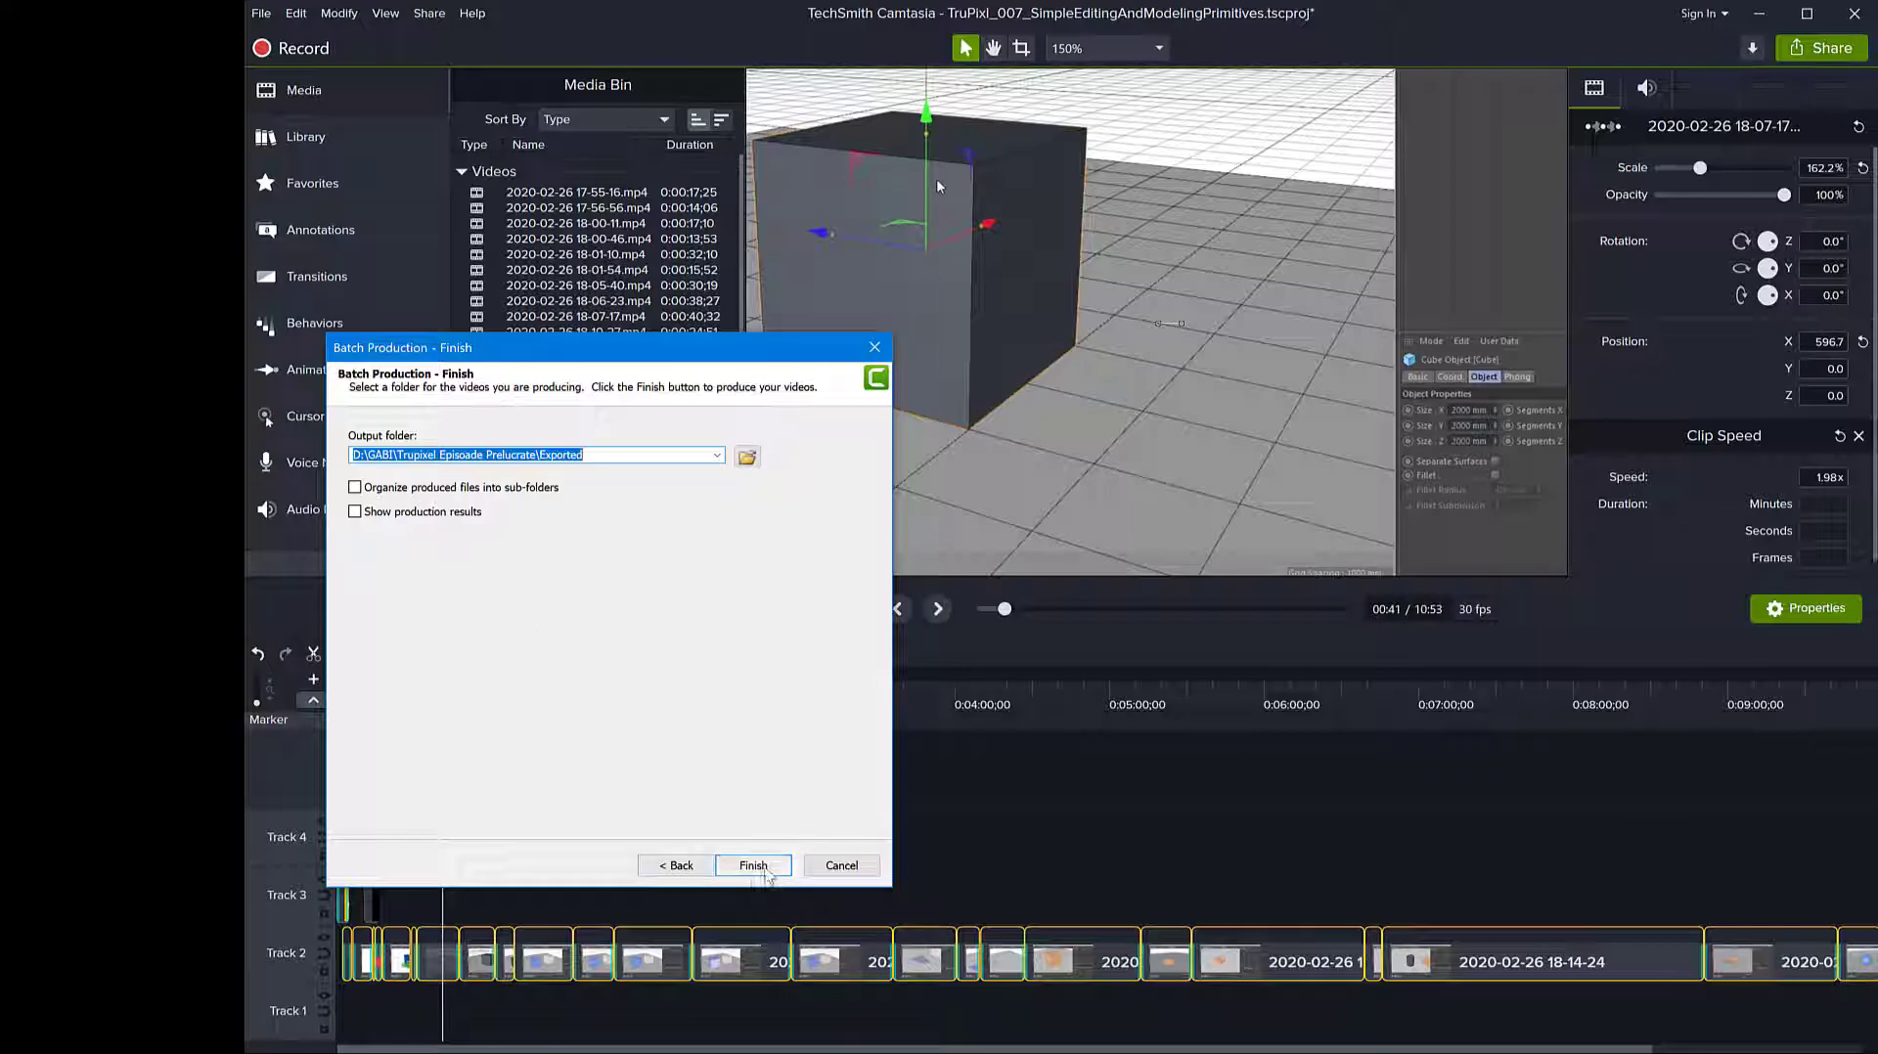
Step: Finish the batch to render all thirteen projects as MP4s into Exported
left_click(766, 870)
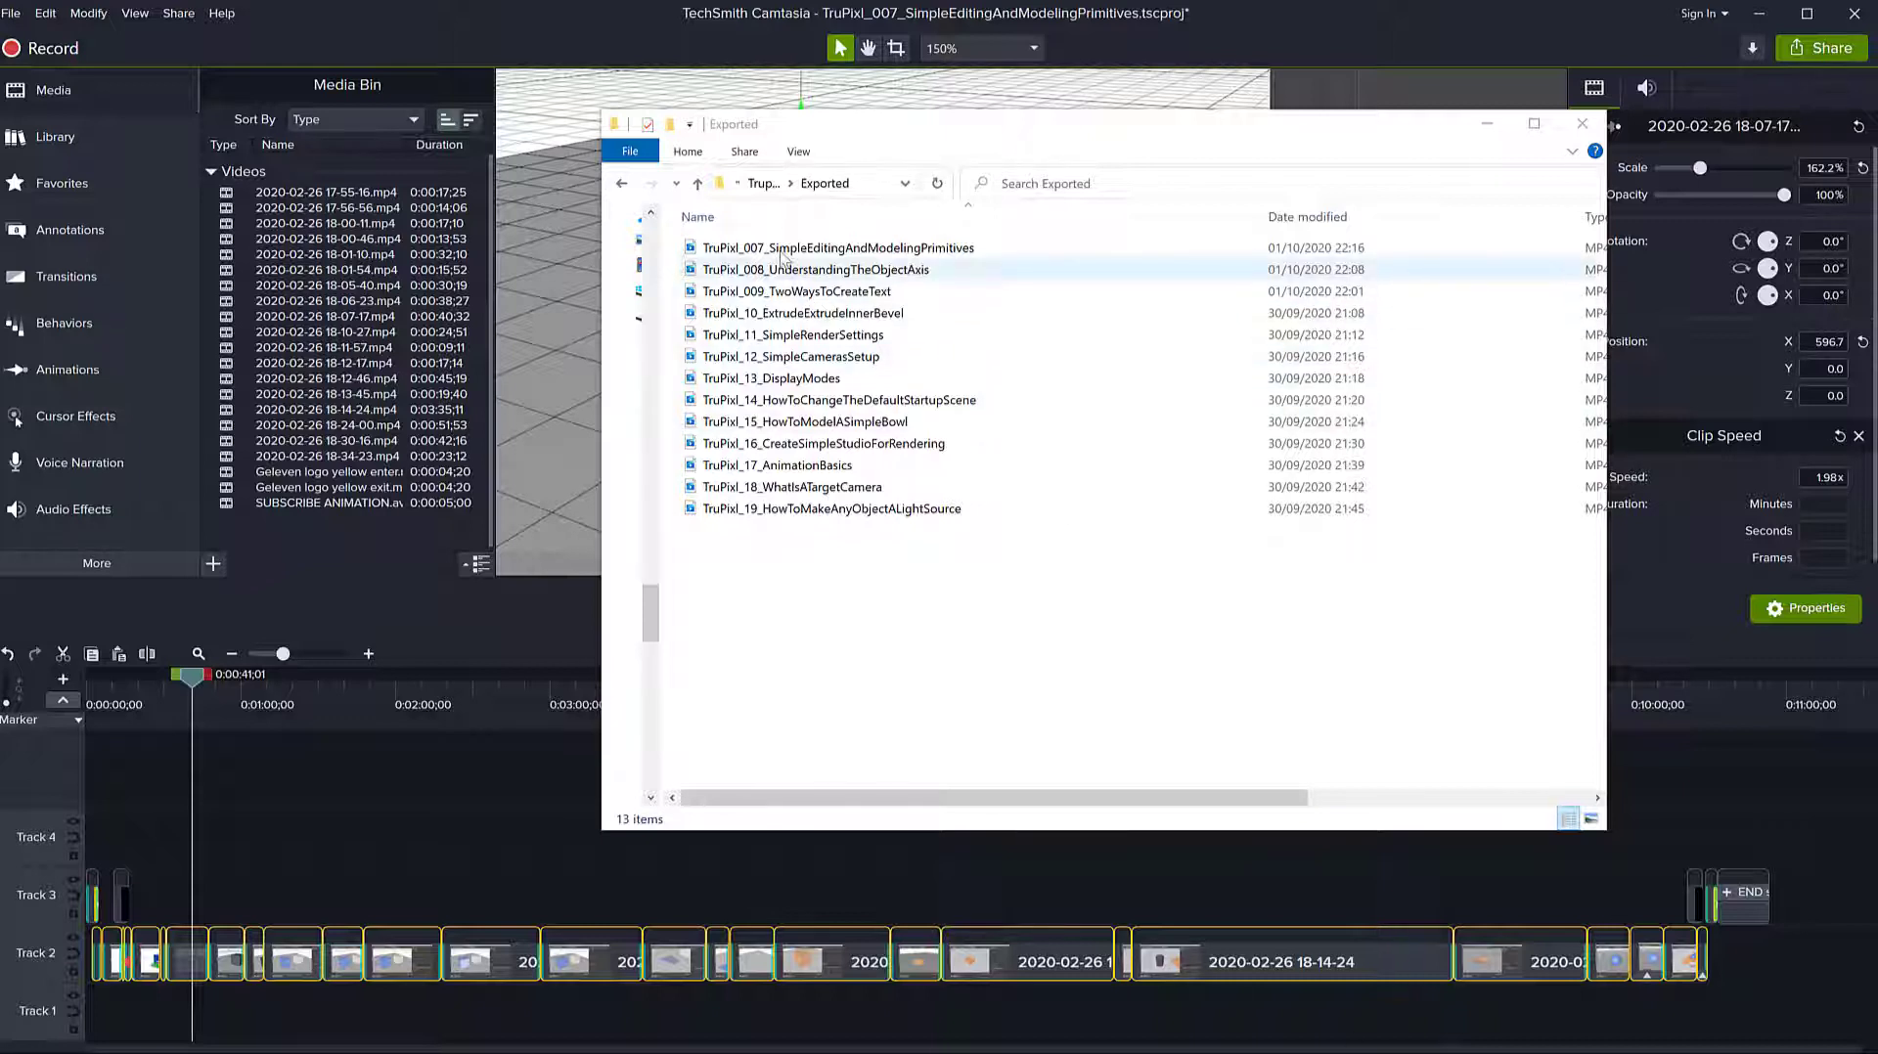
left_click(763, 511)
left_click(768, 488)
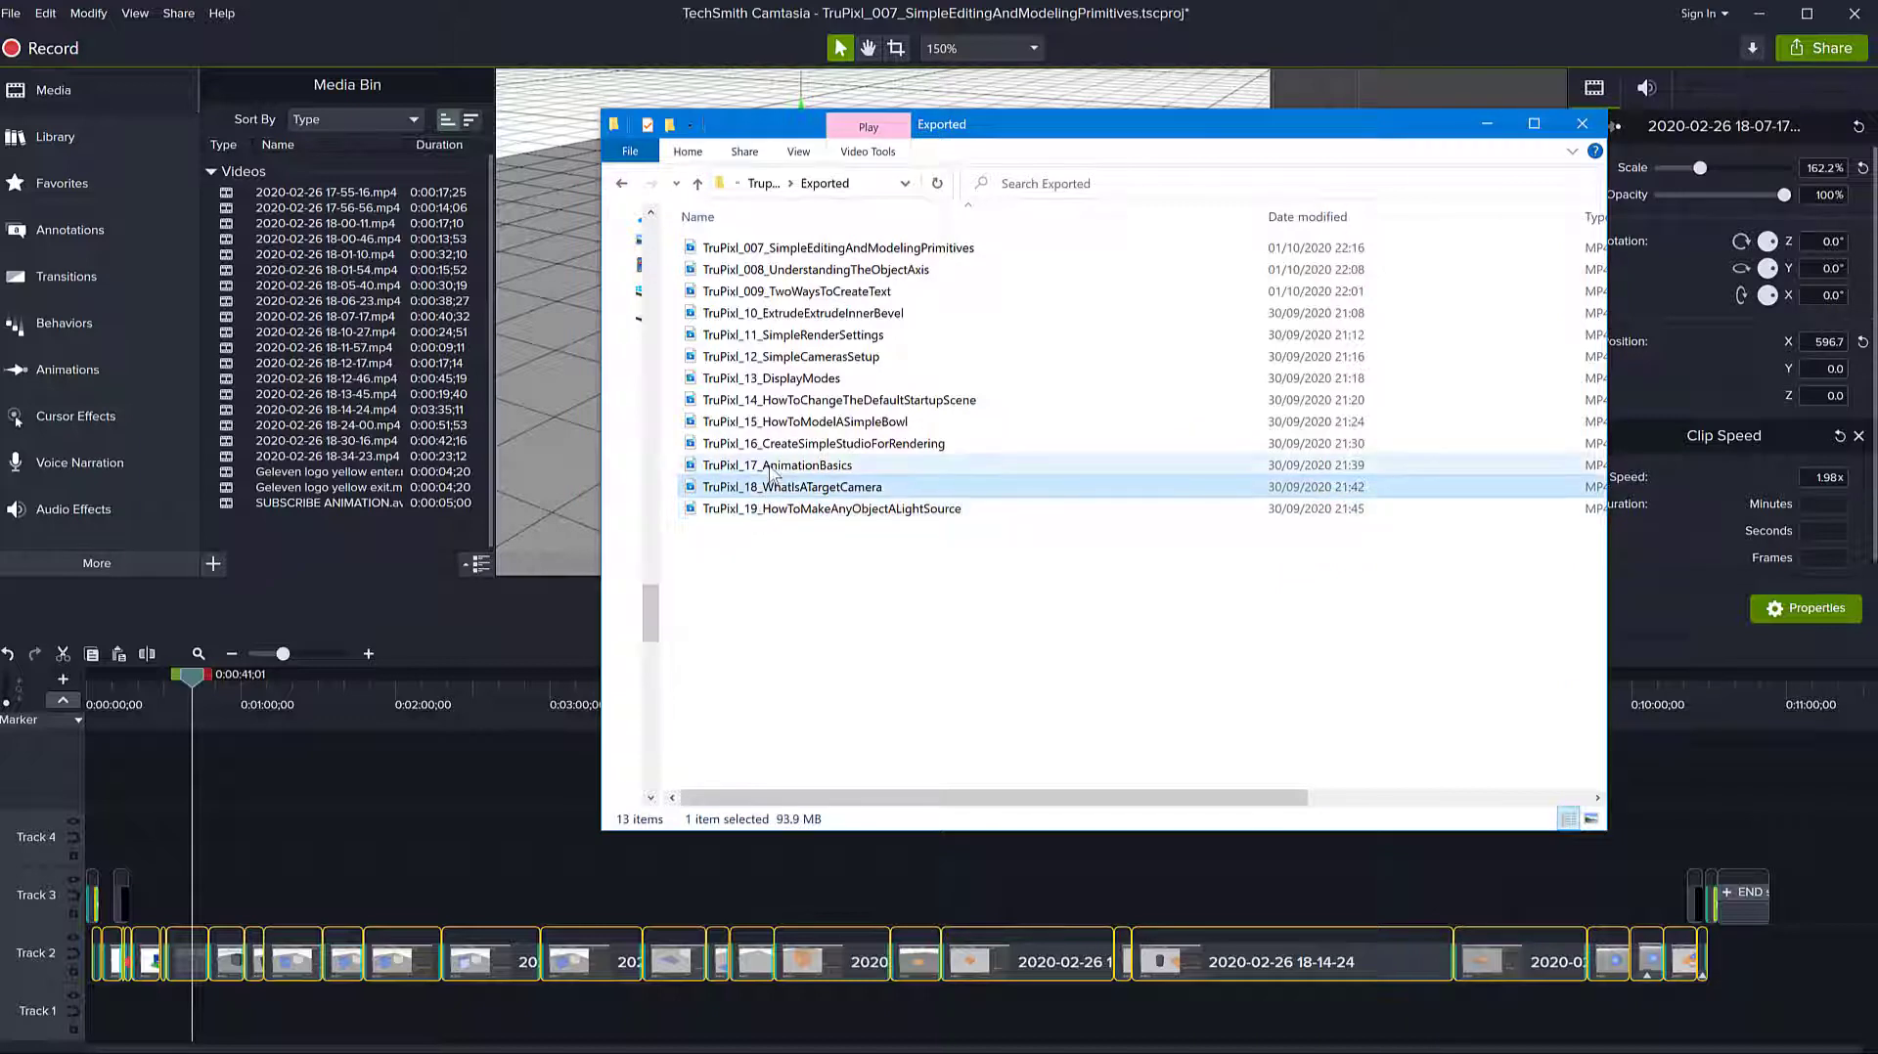
left_click(782, 466)
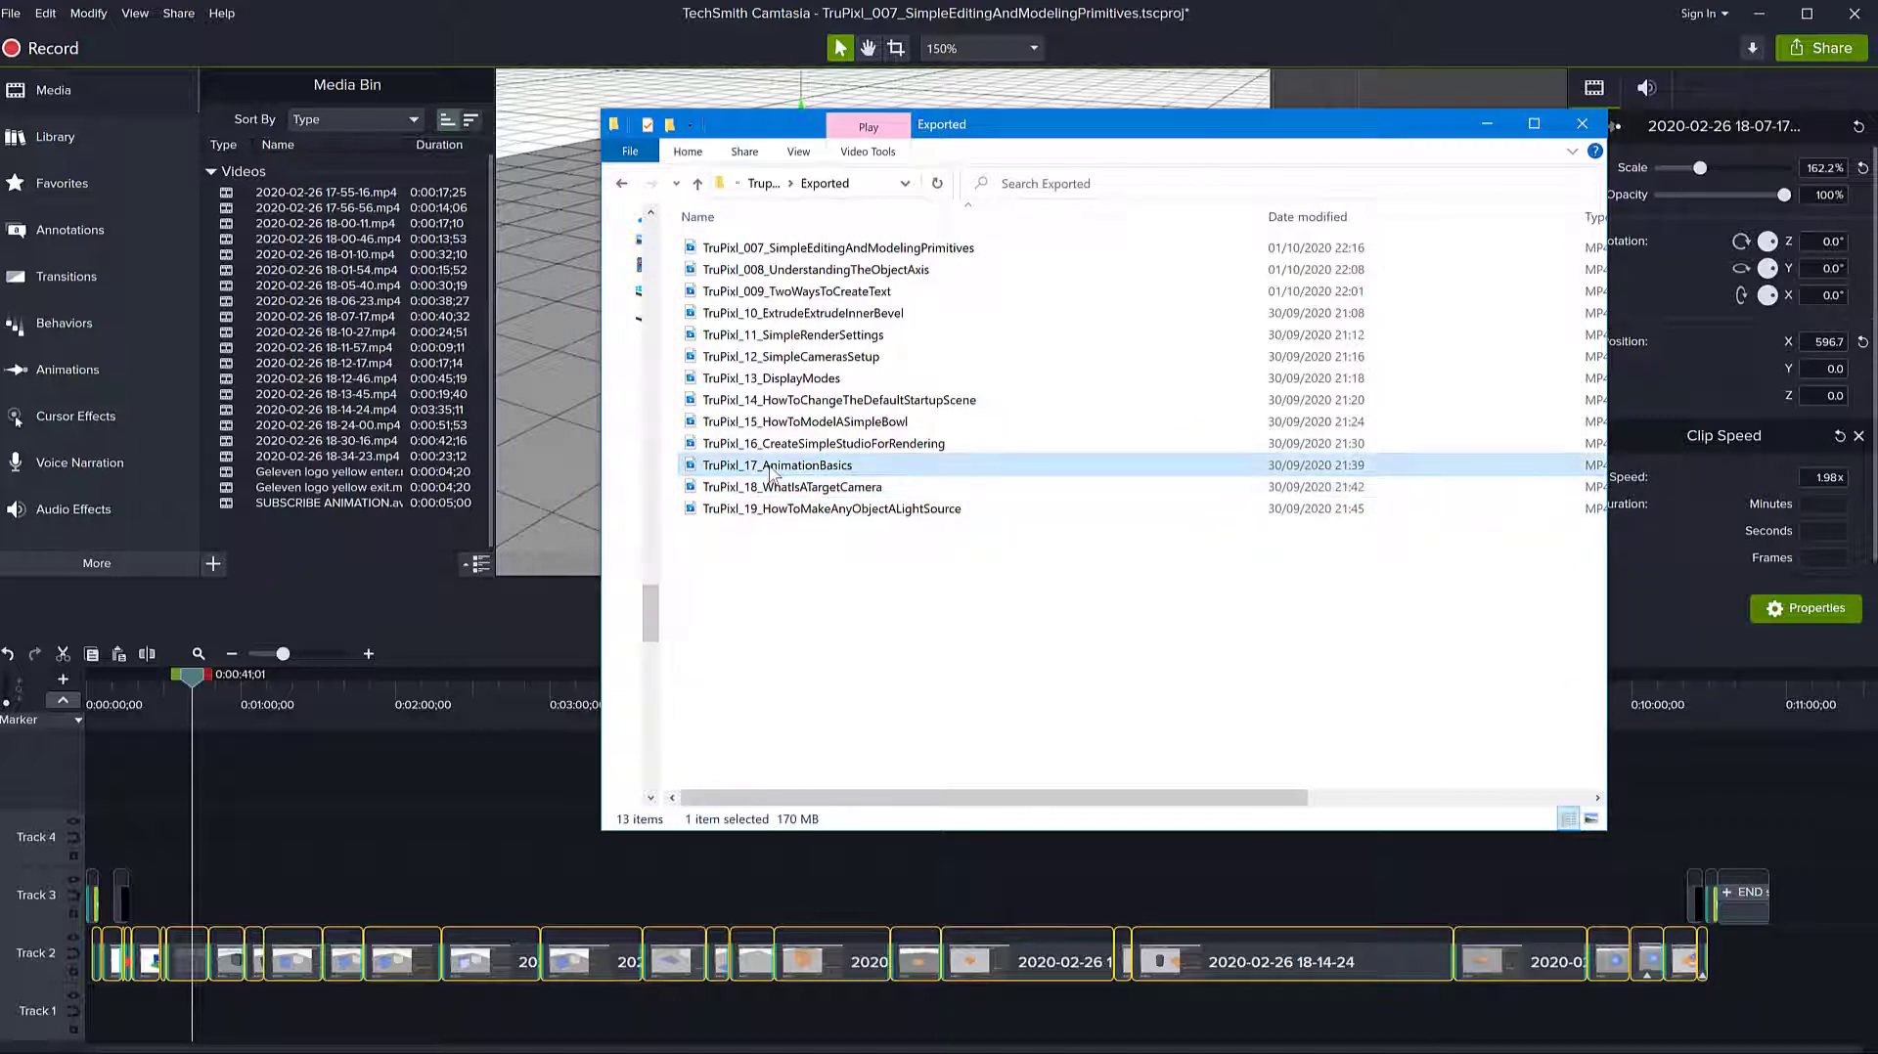
left_click(822, 337)
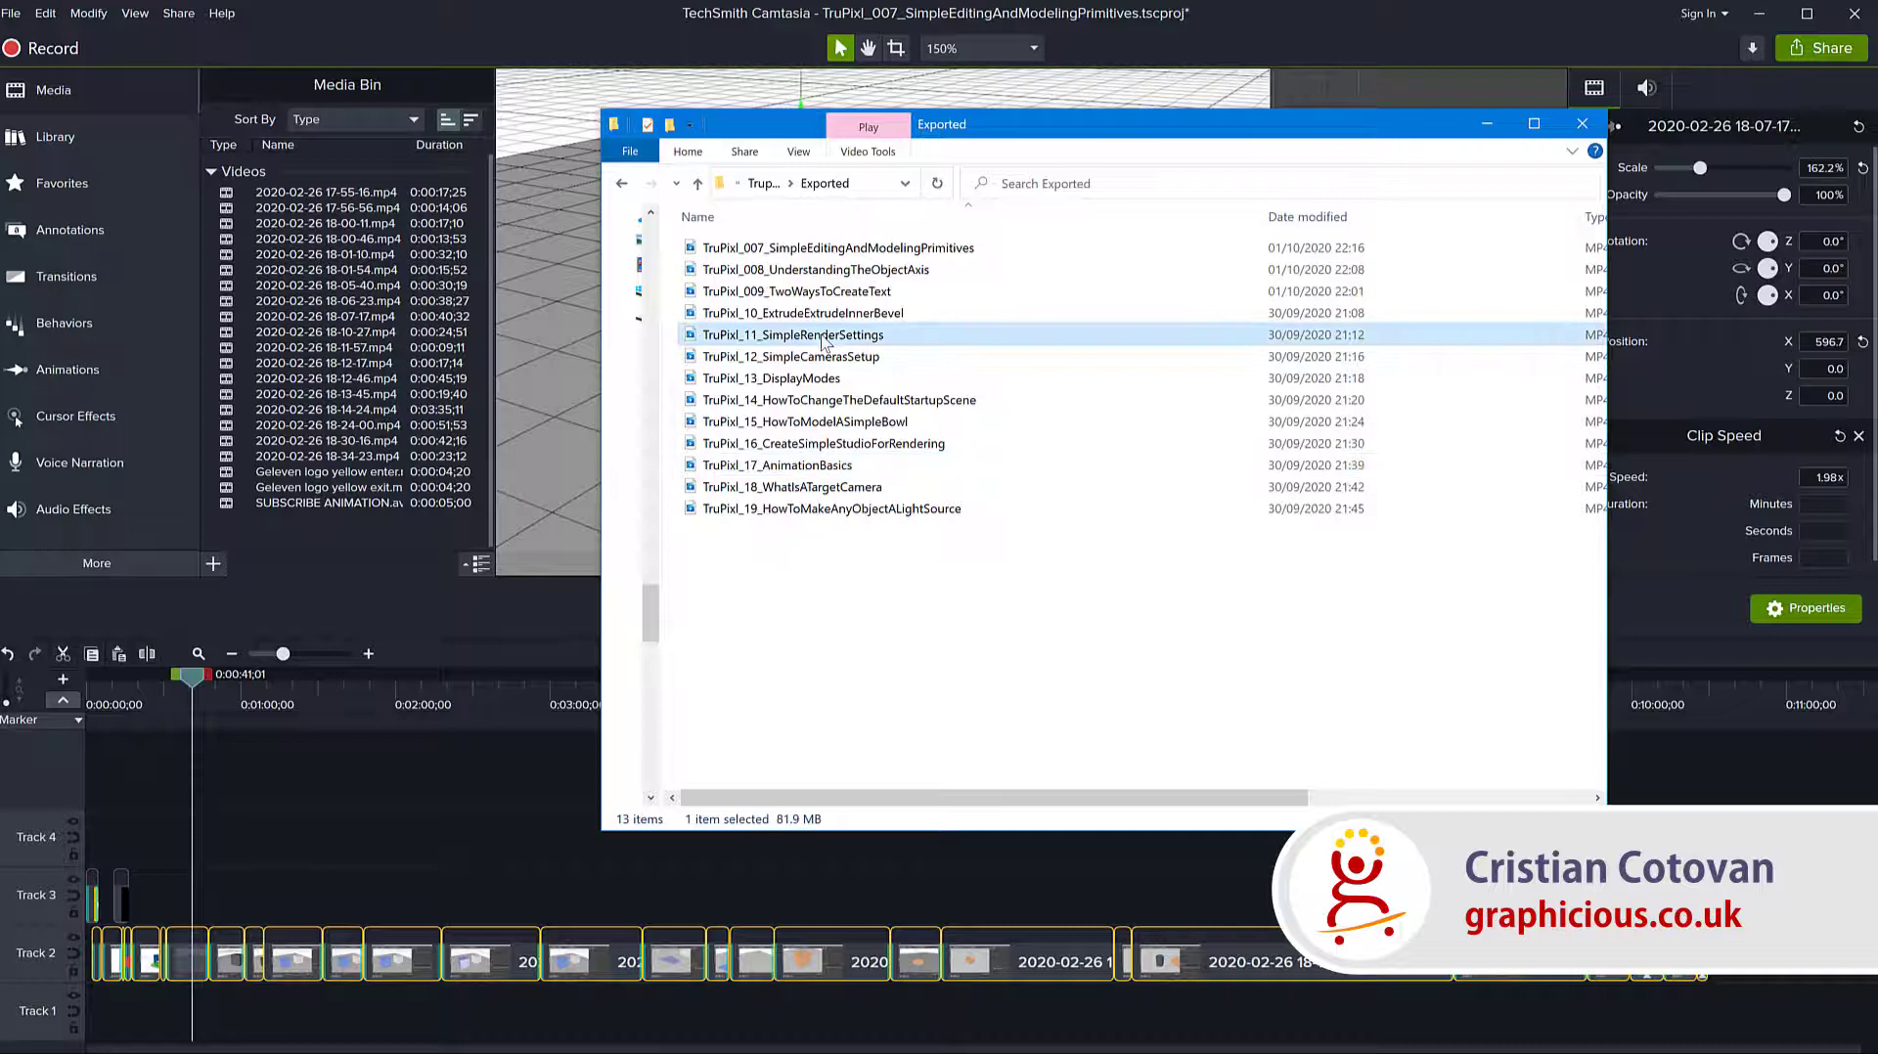